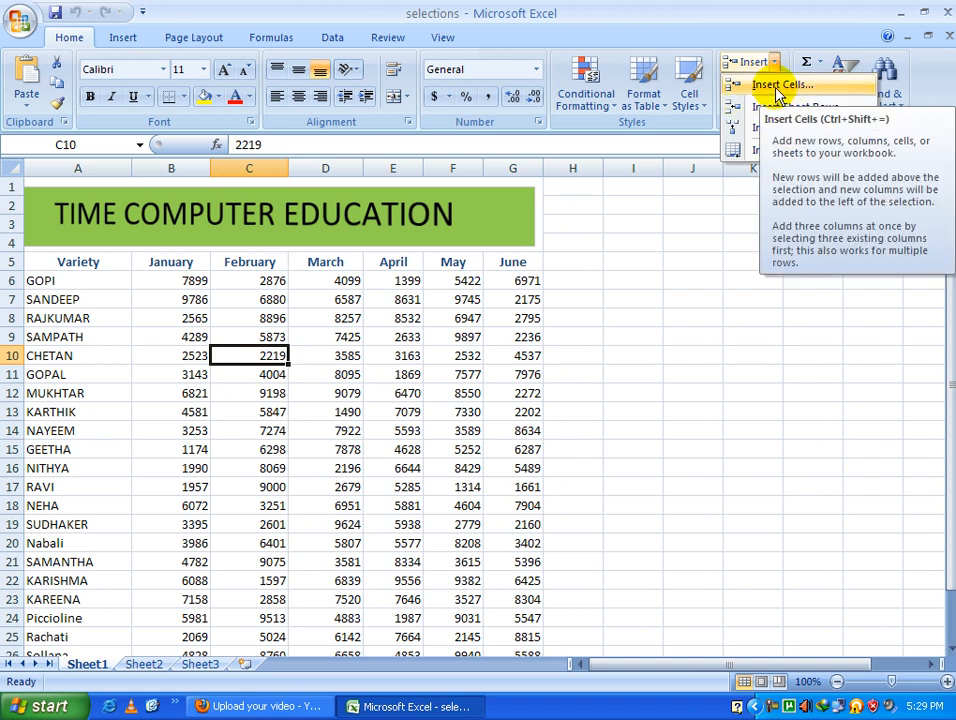
- Insert a blank cell at A6 in the Variety column, shifting the existing cells down
{"action": "left_click", "coordinate": [70, 355]}
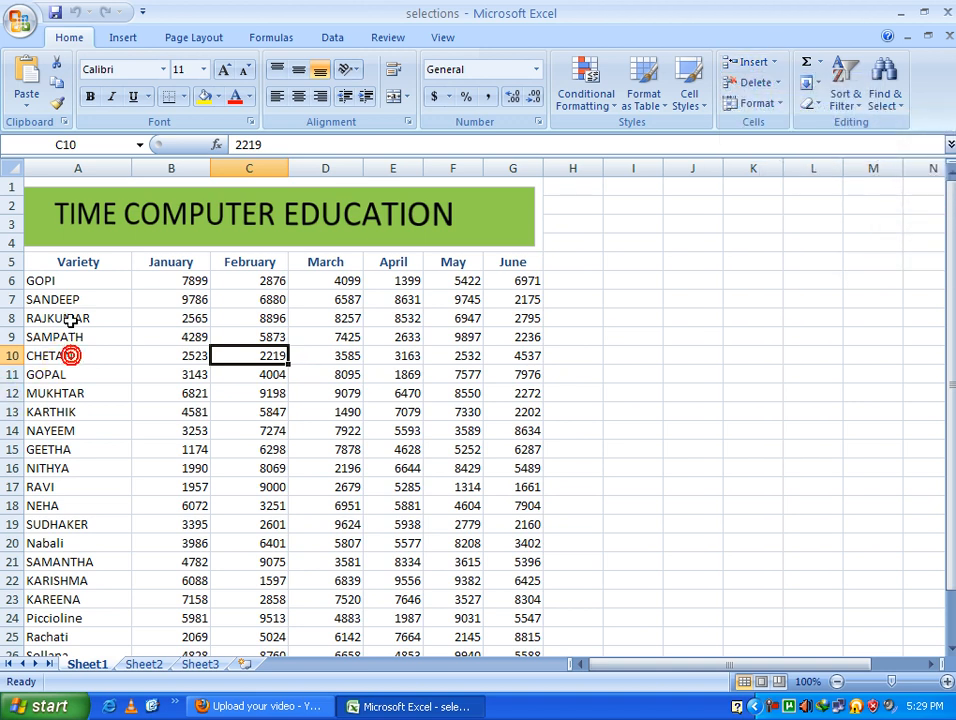
{"action": "left_click", "coordinate": [63, 281]}
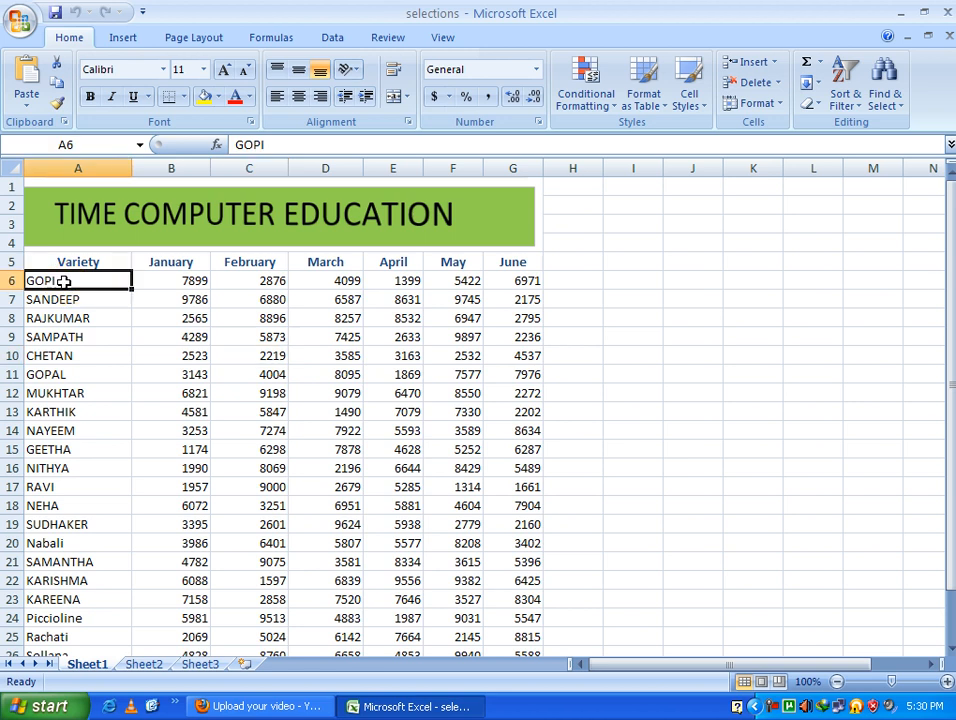
{"action": "left_click", "coordinate": [772, 62]}
{"action": "left_click", "coordinate": [777, 87]}
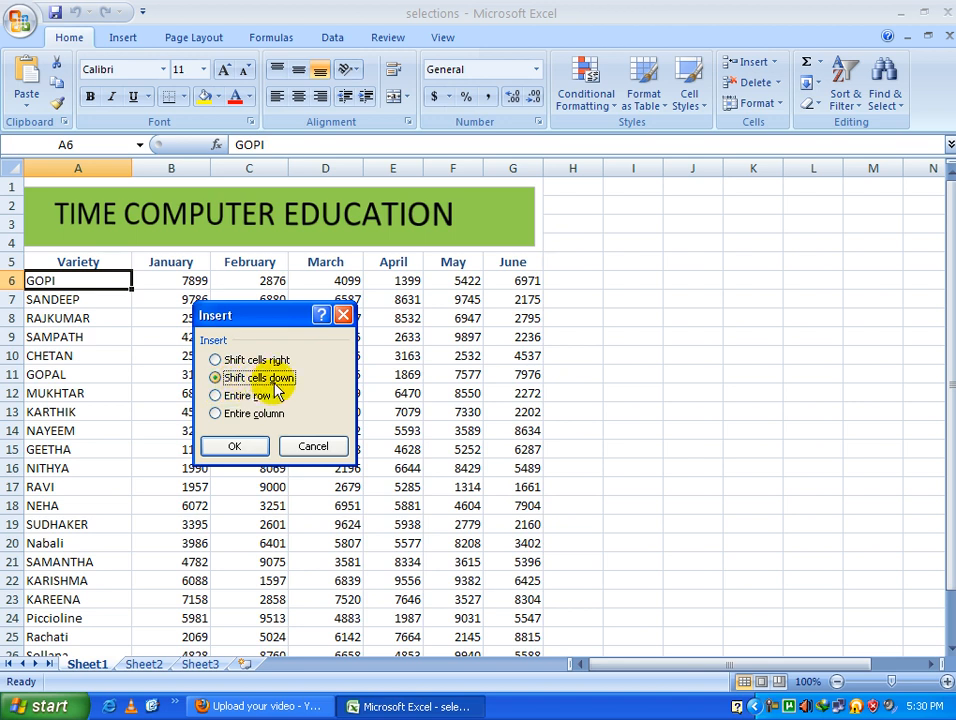
{"action": "left_click", "coordinate": [235, 444]}
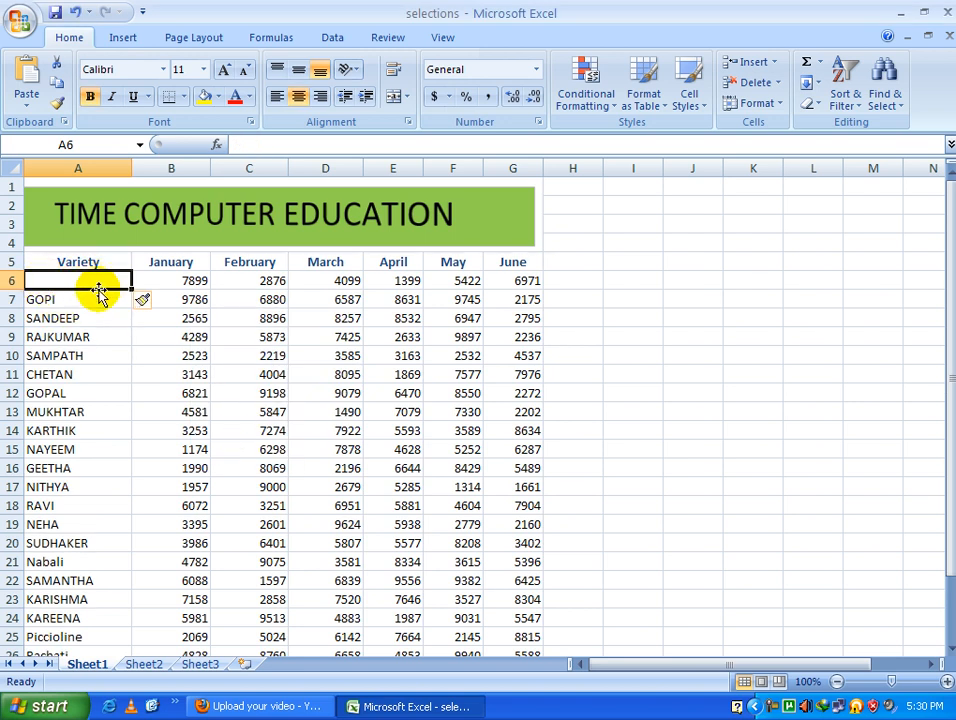
- Insert a blank sheet row above row 7
{"action": "left_click", "coordinate": [72, 300]}
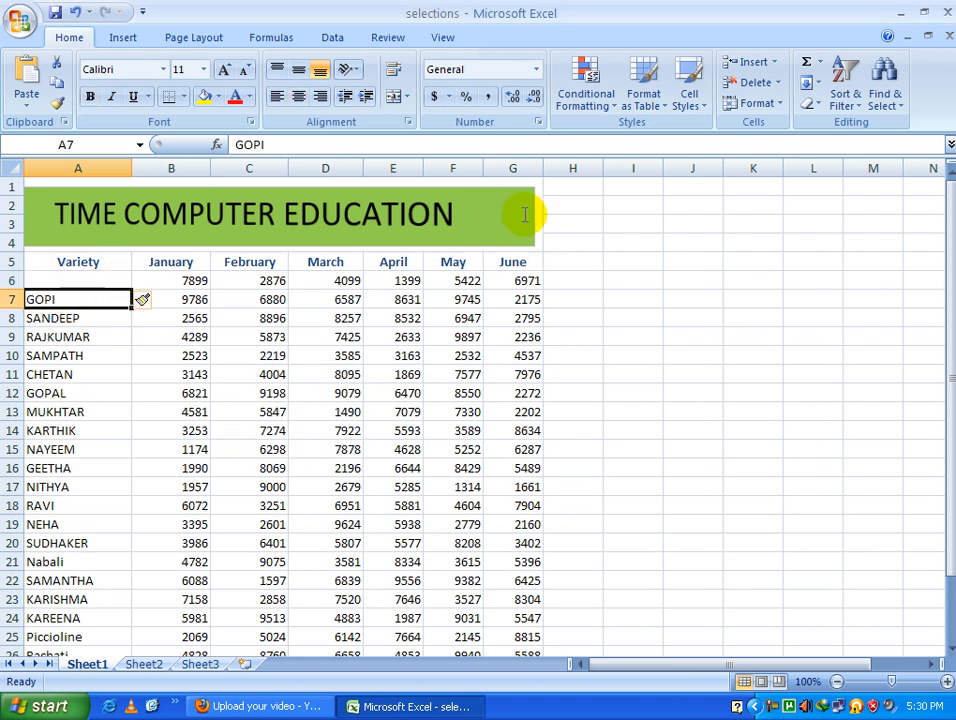
{"action": "left_click", "coordinate": [773, 62]}
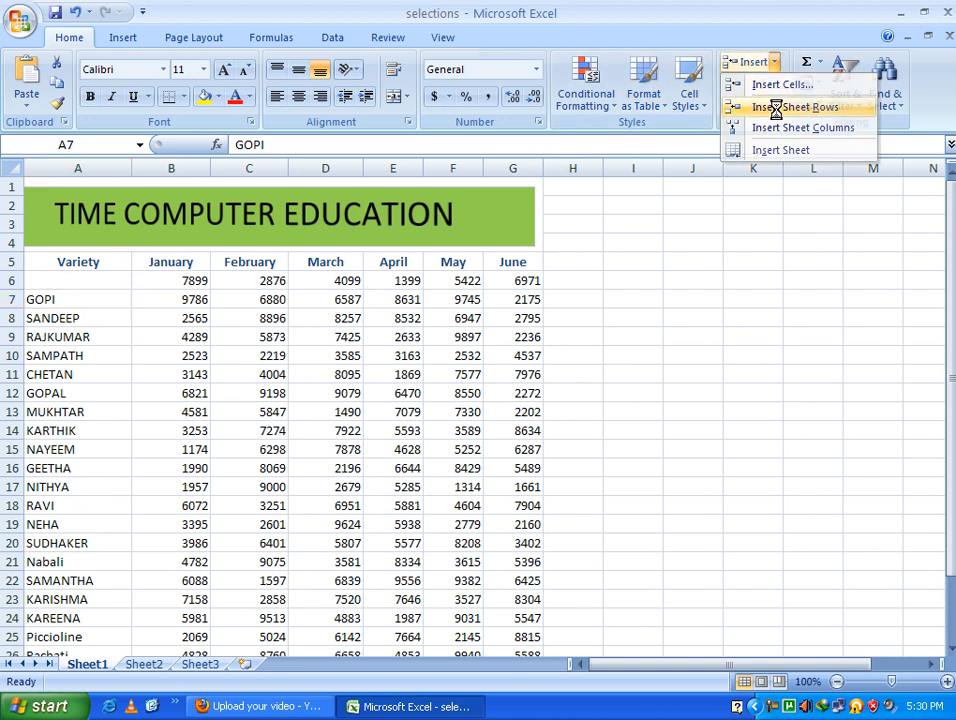
{"action": "left_click", "coordinate": [779, 108]}
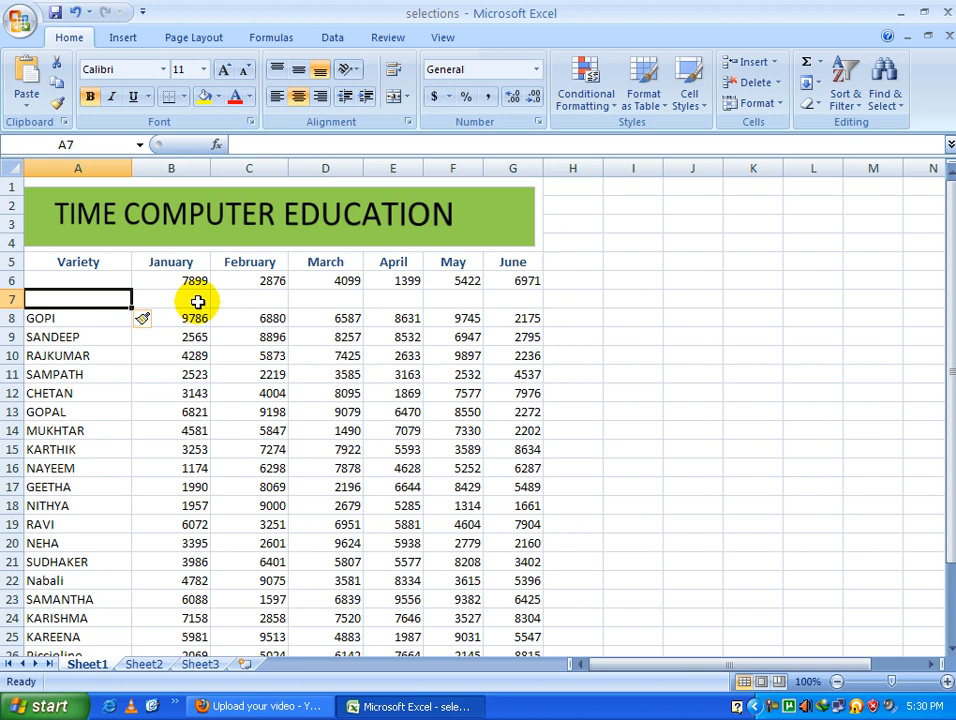
- Insert a blank sheet column between the February and March columns
{"action": "left_click", "coordinate": [332, 297]}
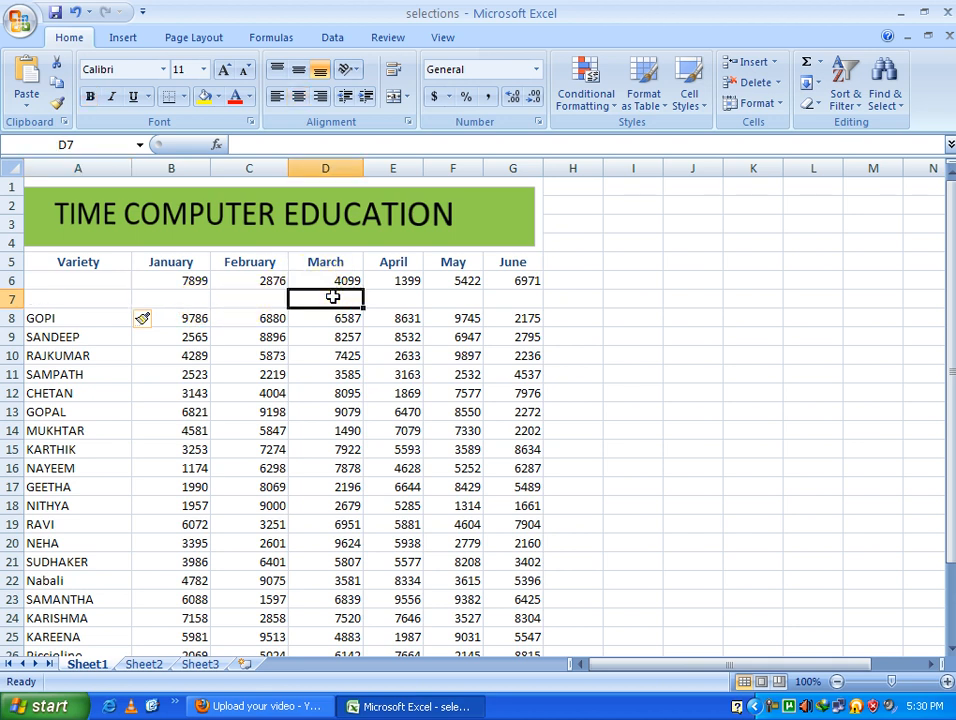
{"action": "left_click", "coordinate": [774, 62]}
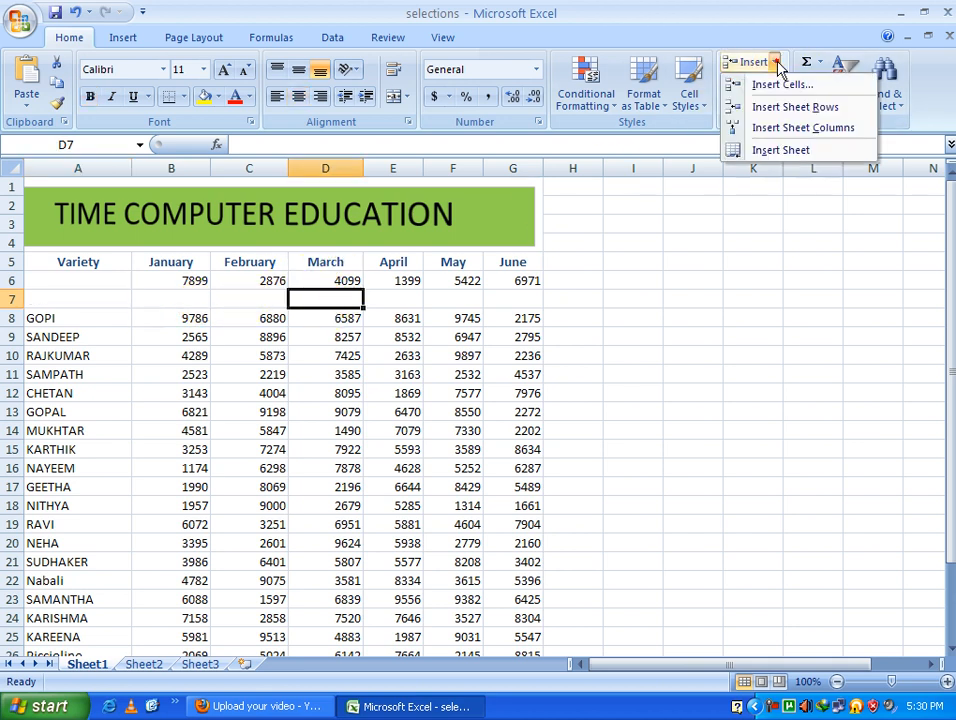
{"action": "left_click", "coordinate": [789, 129]}
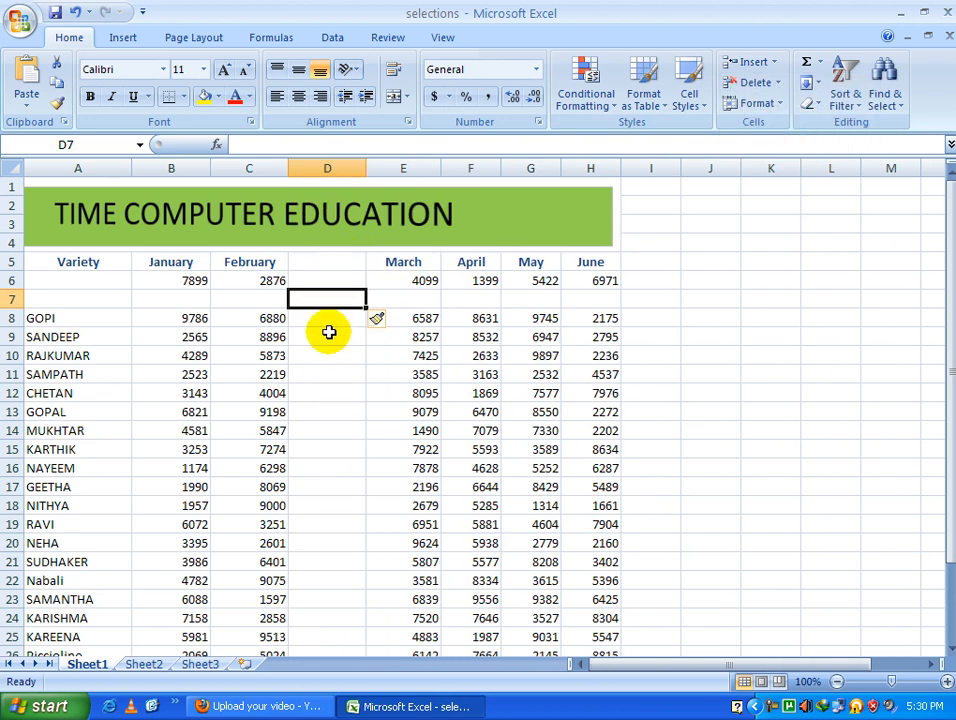
- Insert a new worksheet before Sheet1, view it, and return to Sheet1
{"action": "left_click", "coordinate": [779, 64]}
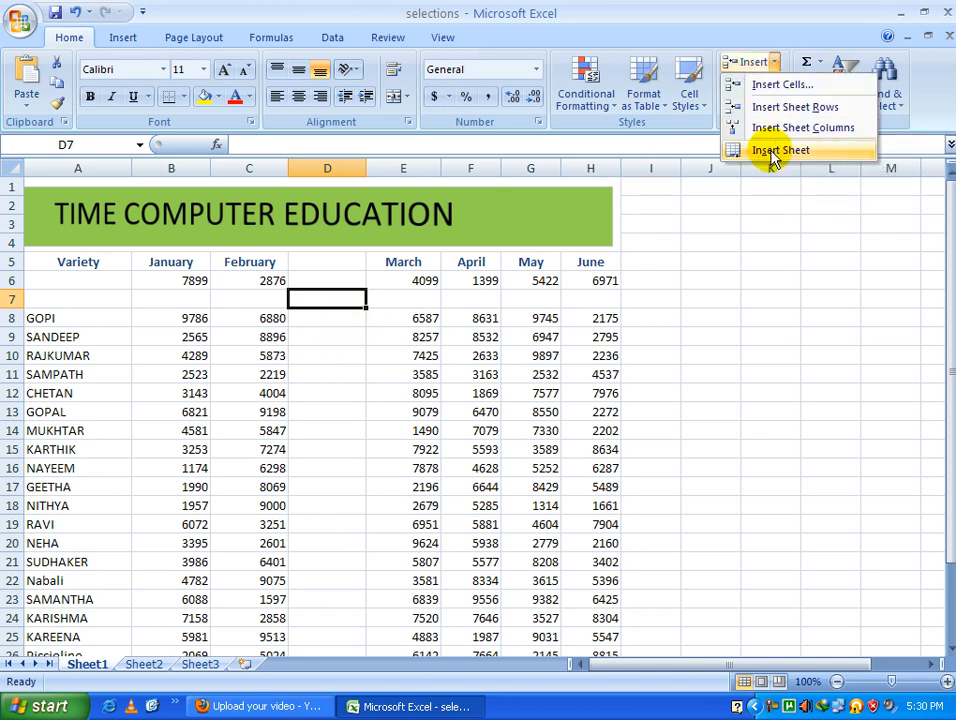
{"action": "left_click", "coordinate": [376, 318]}
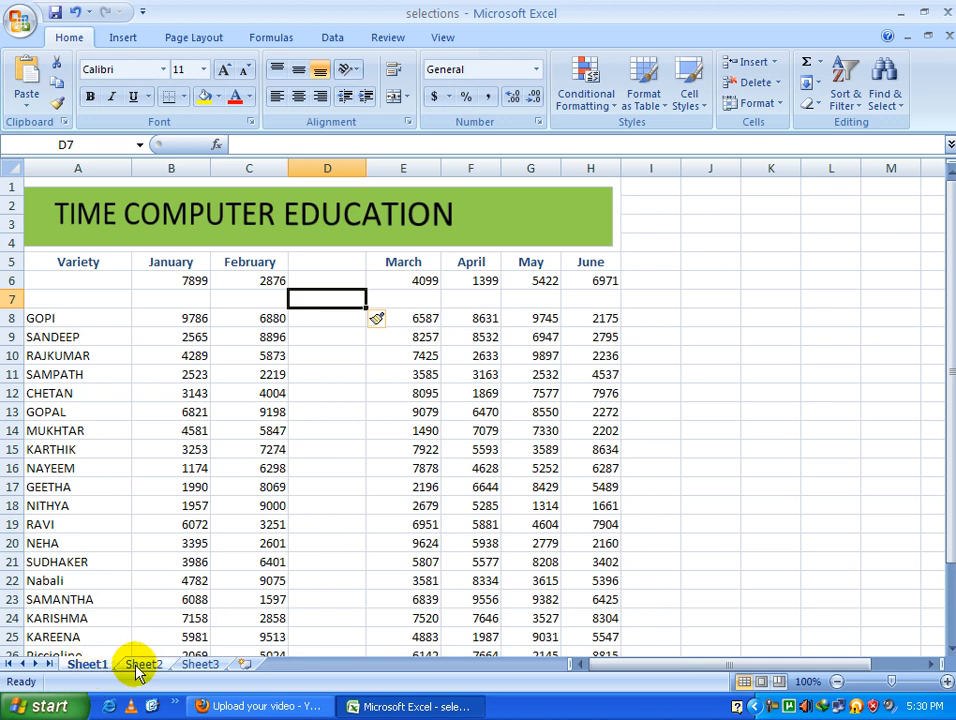
{"action": "left_click", "coordinate": [774, 62]}
{"action": "left_click", "coordinate": [770, 152]}
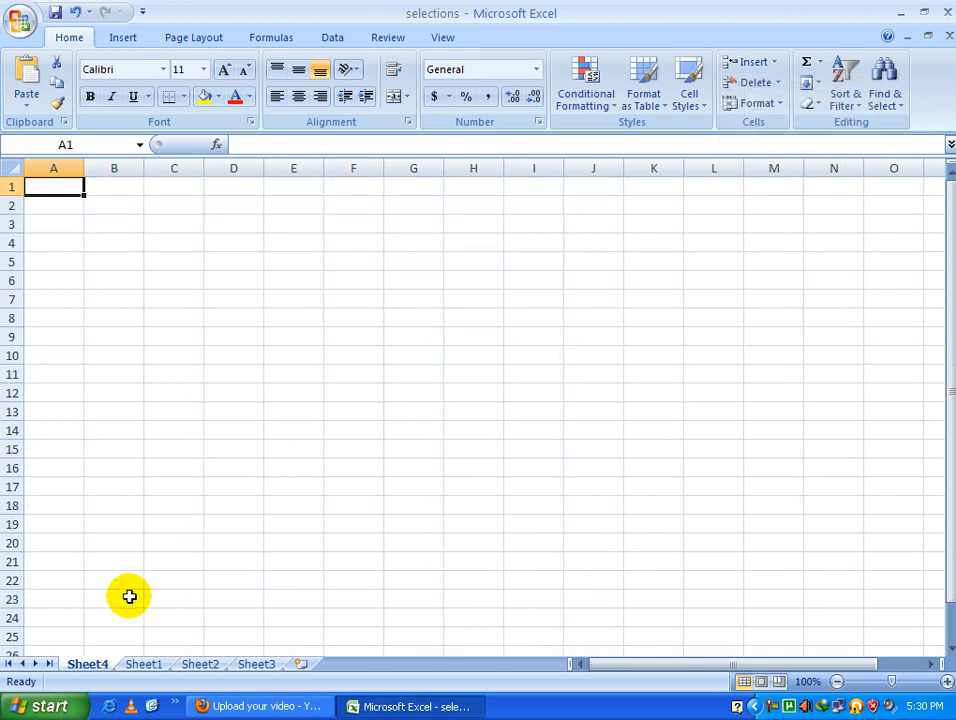
{"action": "left_click", "coordinate": [97, 666]}
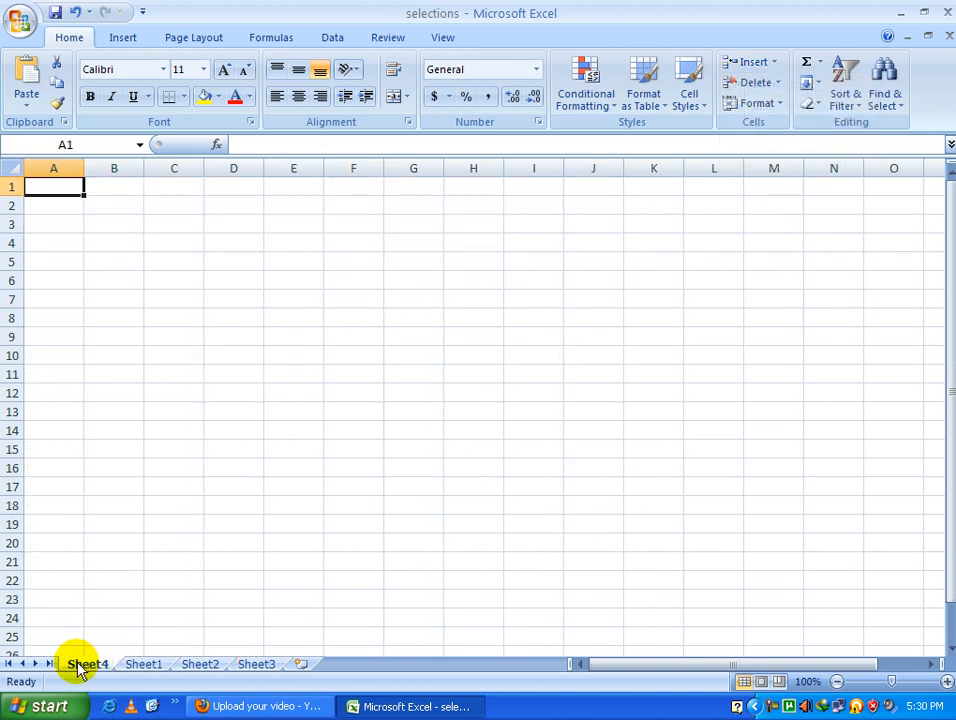
{"action": "left_click", "coordinate": [141, 665]}
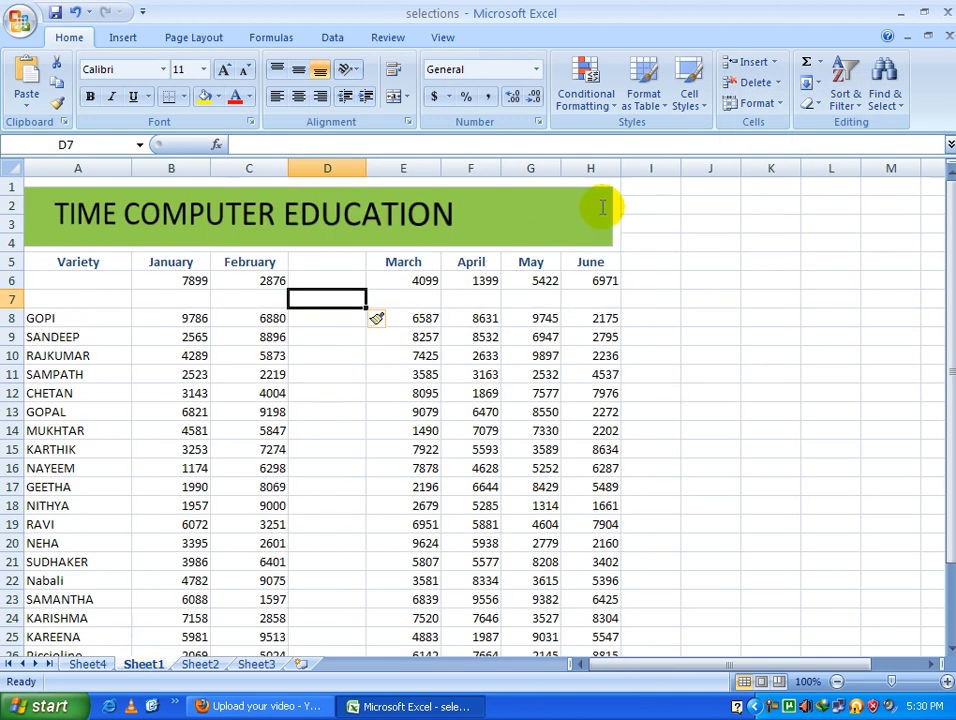
- Try deleting the blank cell A6 with the cells below shifted up, and undo the deletion
{"action": "left_click", "coordinate": [777, 82]}
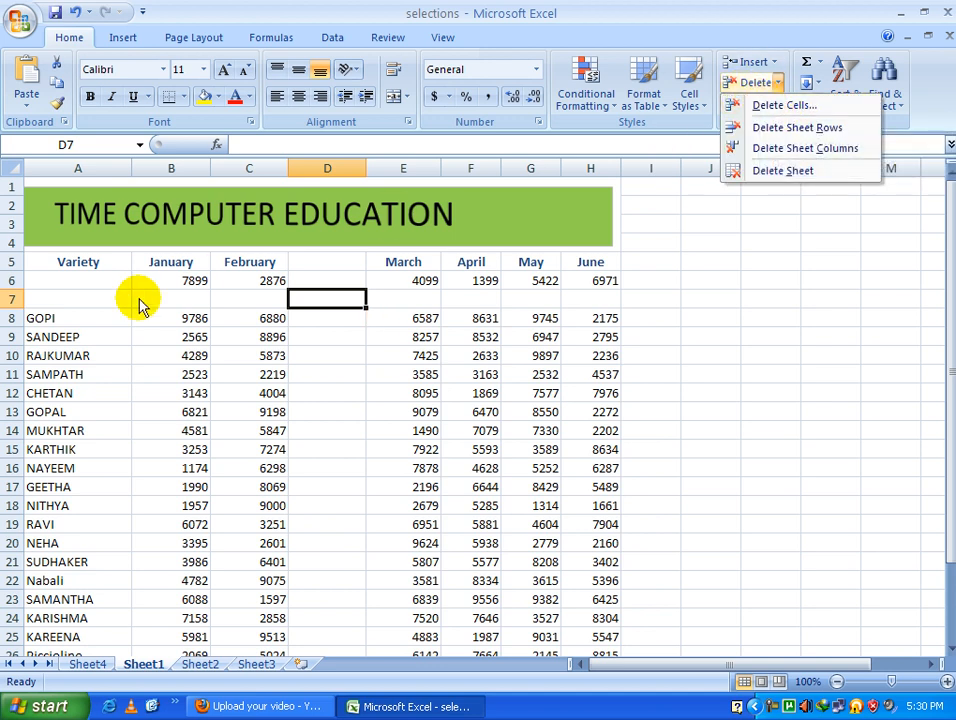
{"action": "left_click", "coordinate": [76, 281]}
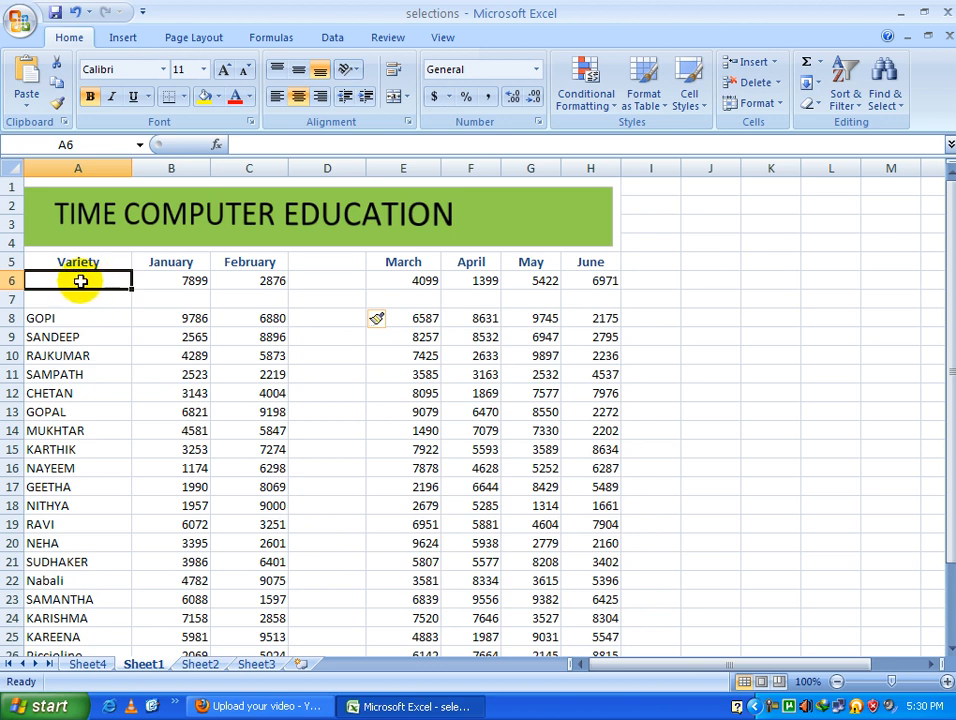
{"action": "left_click", "coordinate": [778, 84]}
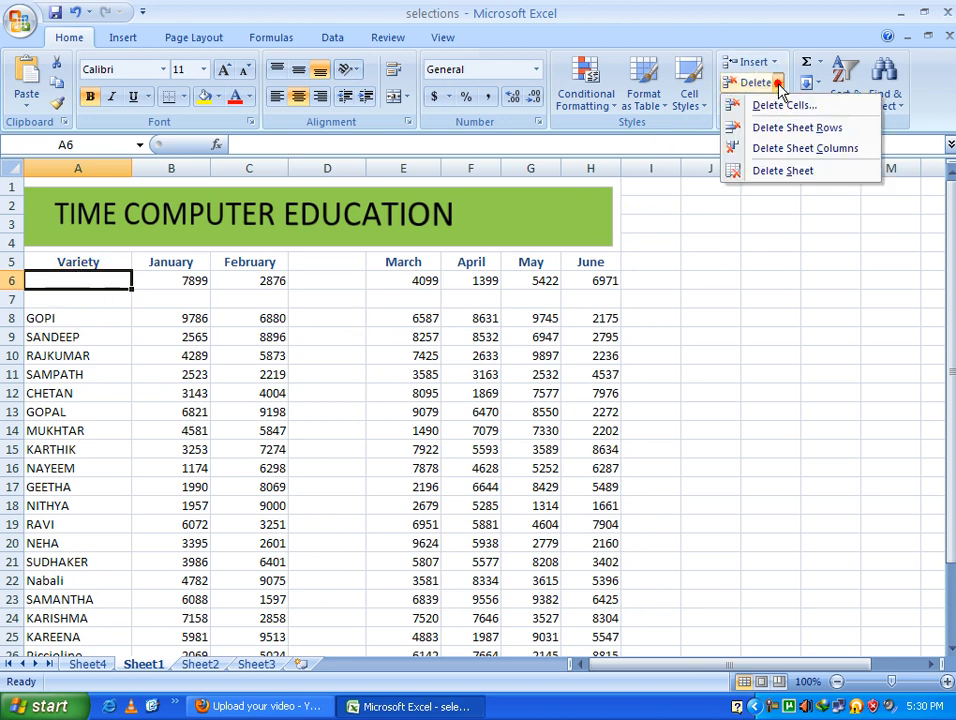
{"action": "left_click", "coordinate": [780, 110]}
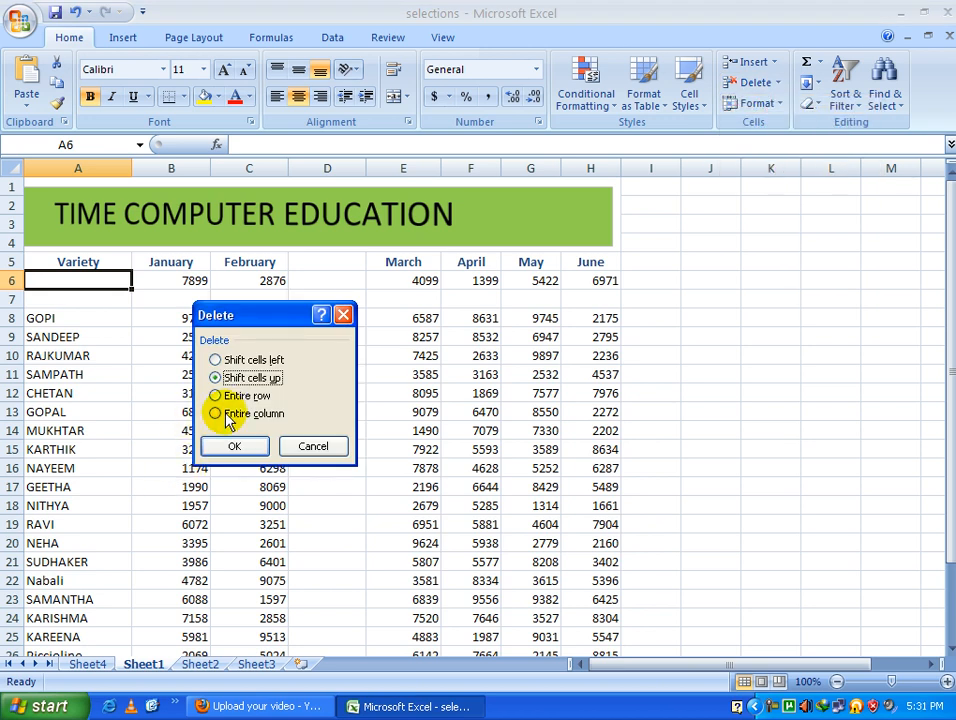
{"action": "left_click", "coordinate": [233, 447]}
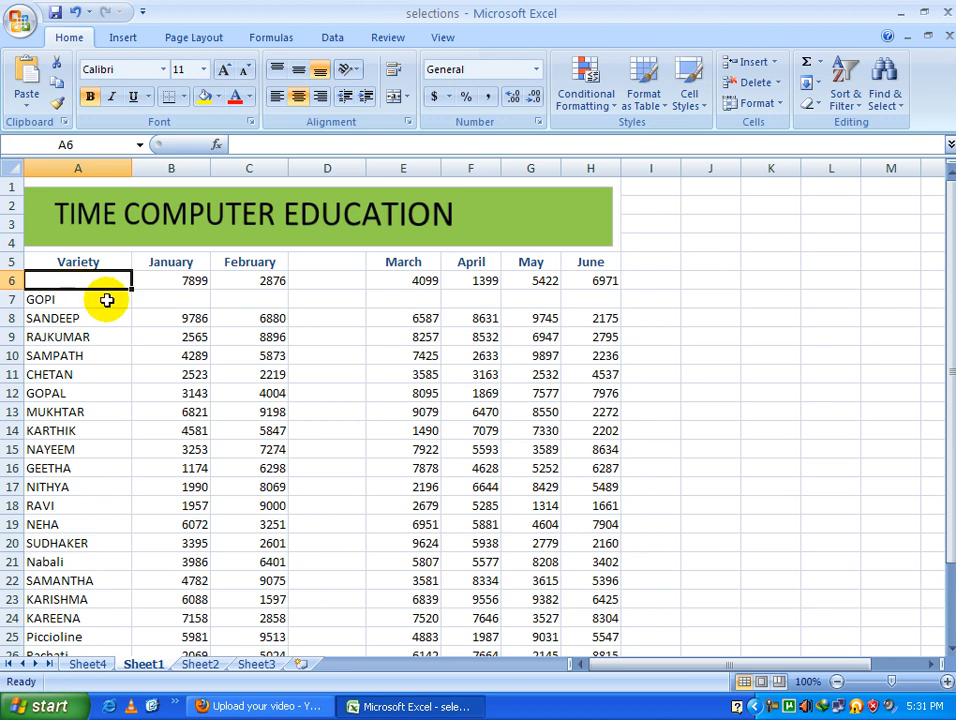
{"action": "left_click", "coordinate": [105, 300]}
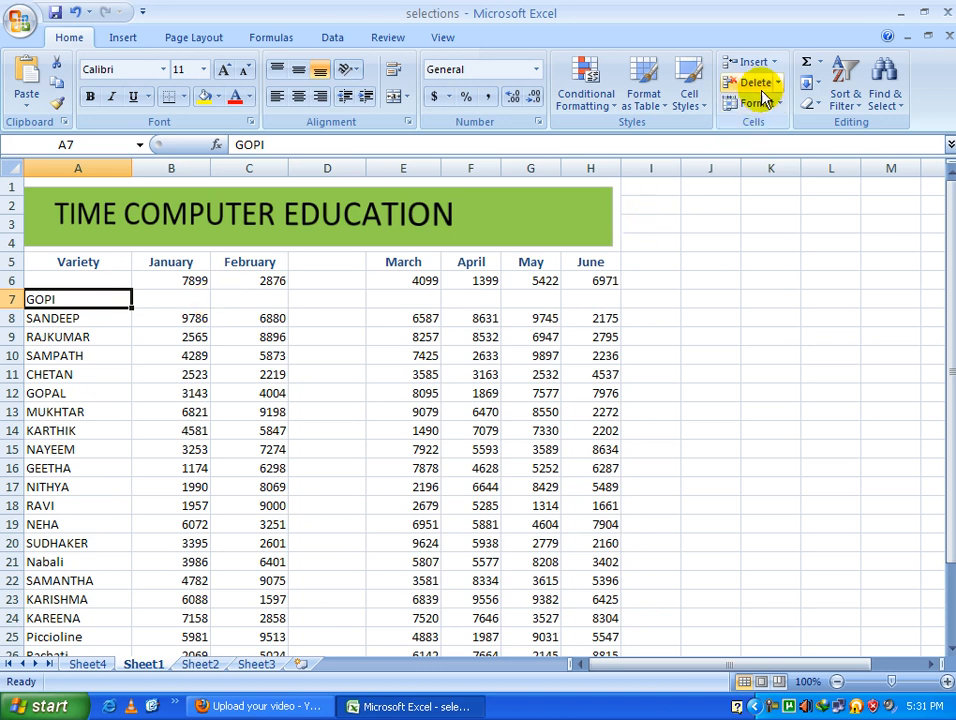
{"action": "key", "text": "ctrl+z"}
- Delete the blank sheet row 7
{"action": "left_click", "coordinate": [102, 305]}
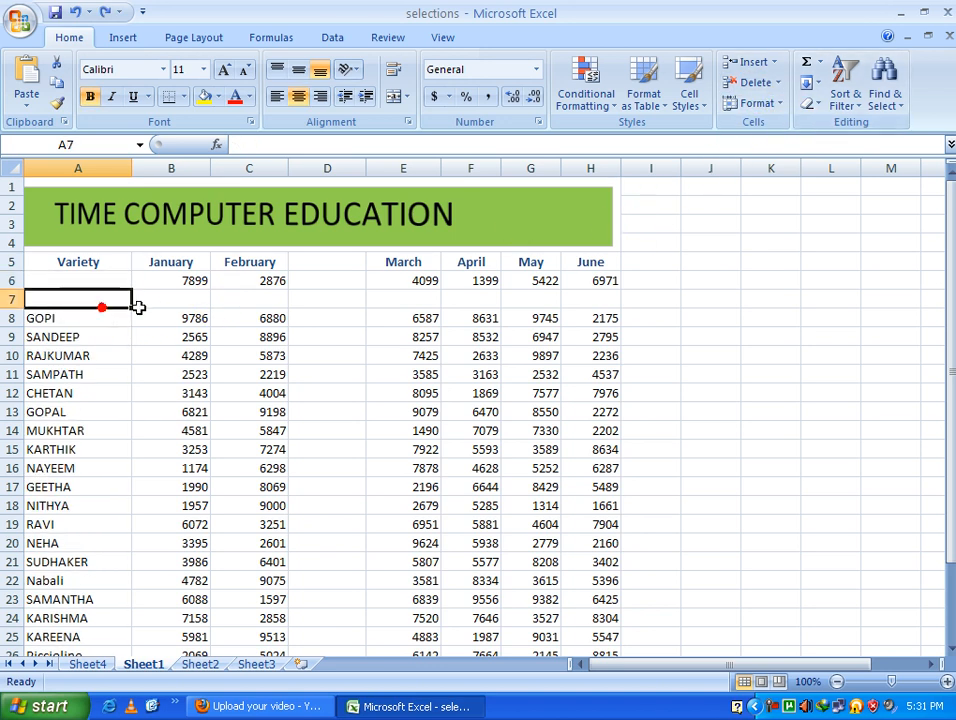
{"action": "left_click", "coordinate": [777, 86]}
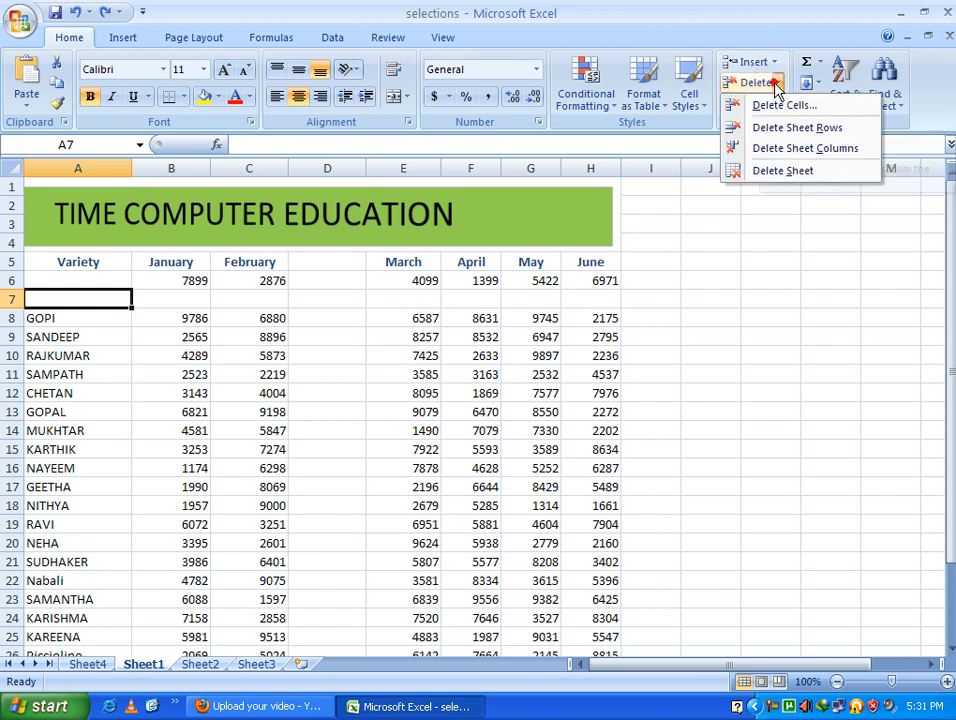
{"action": "left_click", "coordinate": [791, 130]}
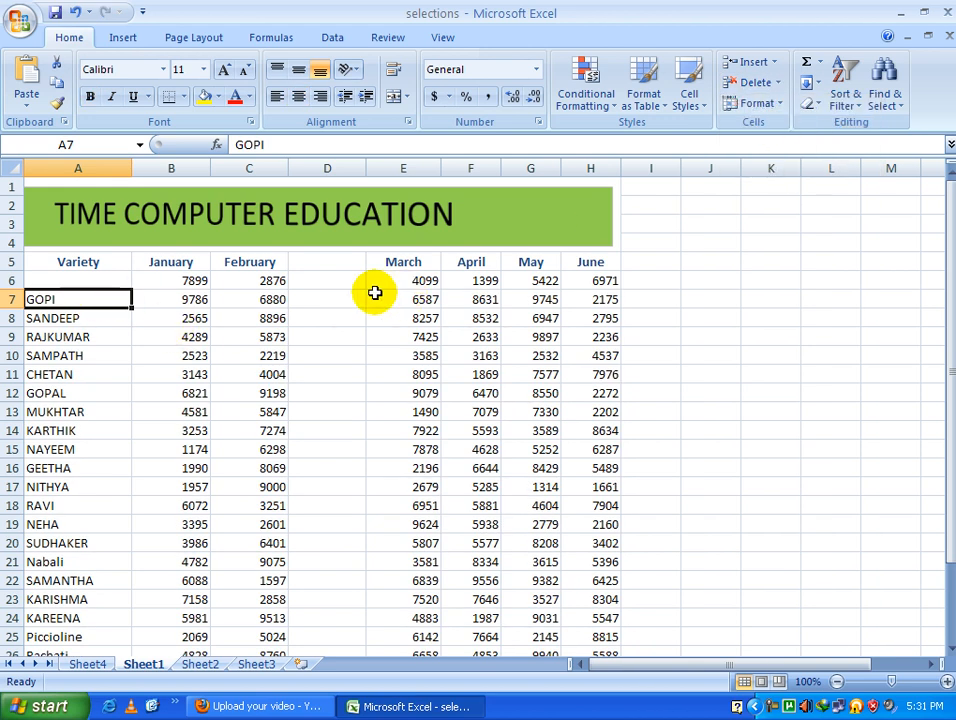
- Delete the blank sheet column D between February and March
{"action": "left_click", "coordinate": [322, 264]}
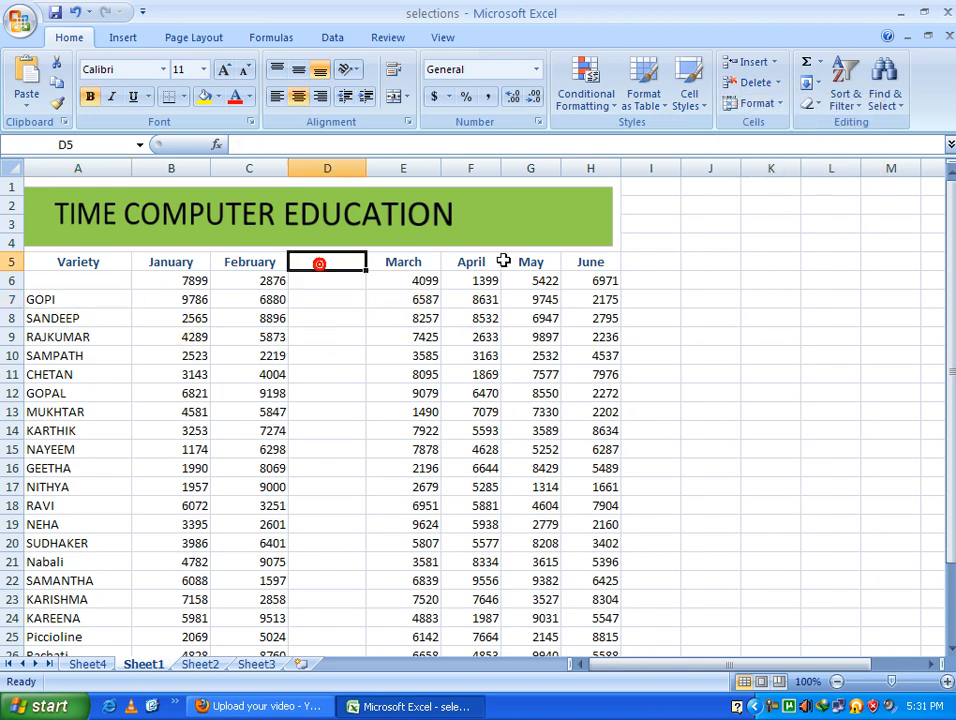
{"action": "left_click", "coordinate": [778, 84]}
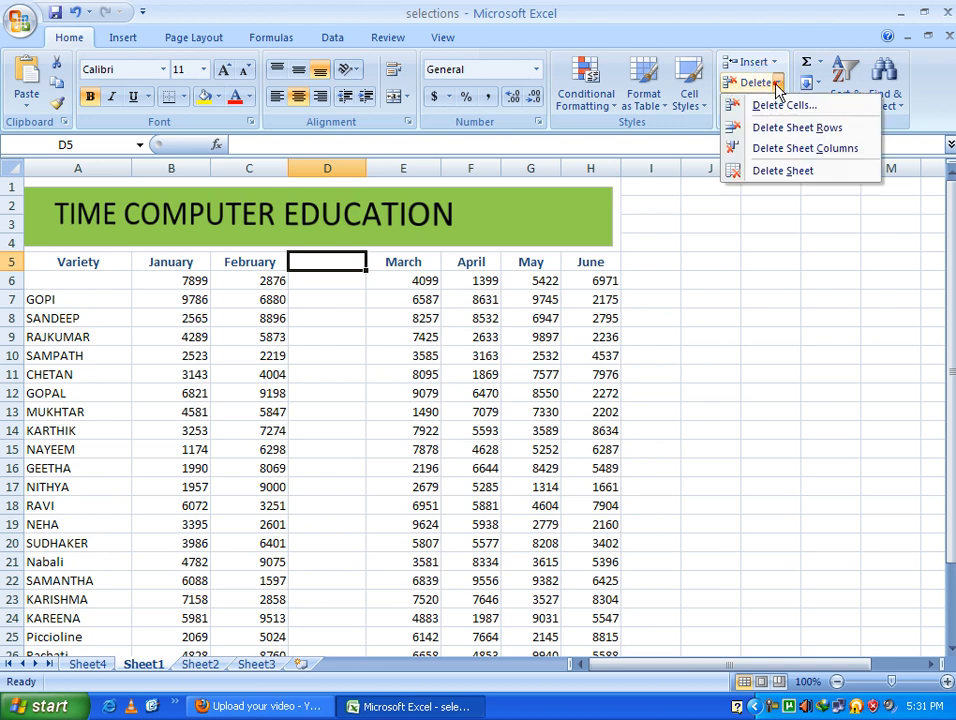
{"action": "left_click", "coordinate": [768, 152]}
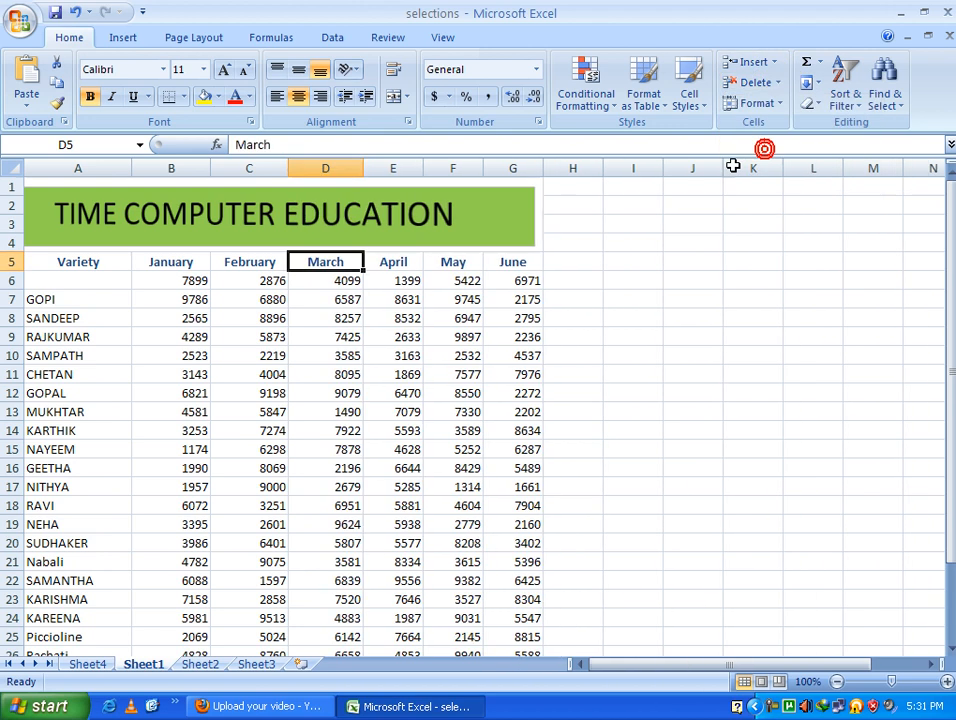
- Delete the empty worksheet Sheet4 from the workbook
{"action": "left_click", "coordinate": [89, 664]}
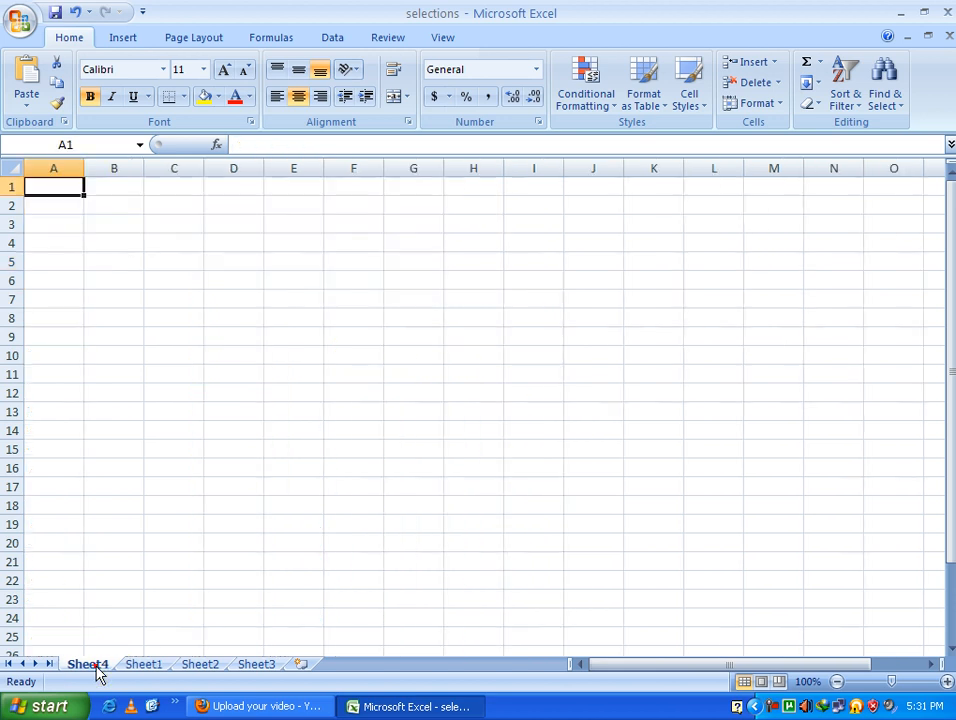
{"action": "left_click", "coordinate": [777, 82]}
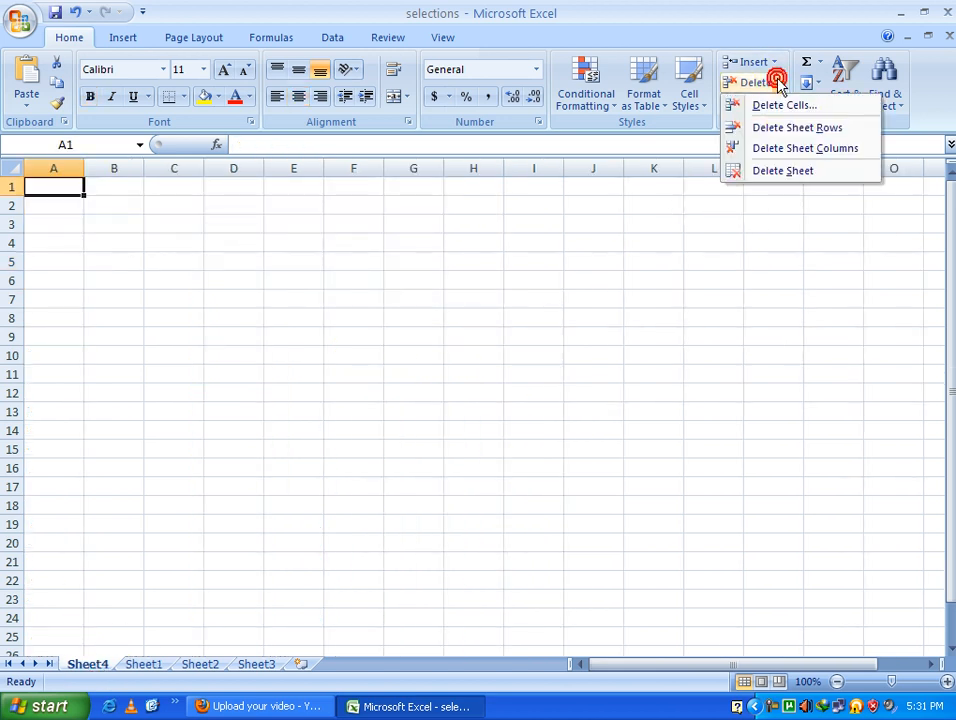
{"action": "left_click", "coordinate": [782, 171]}
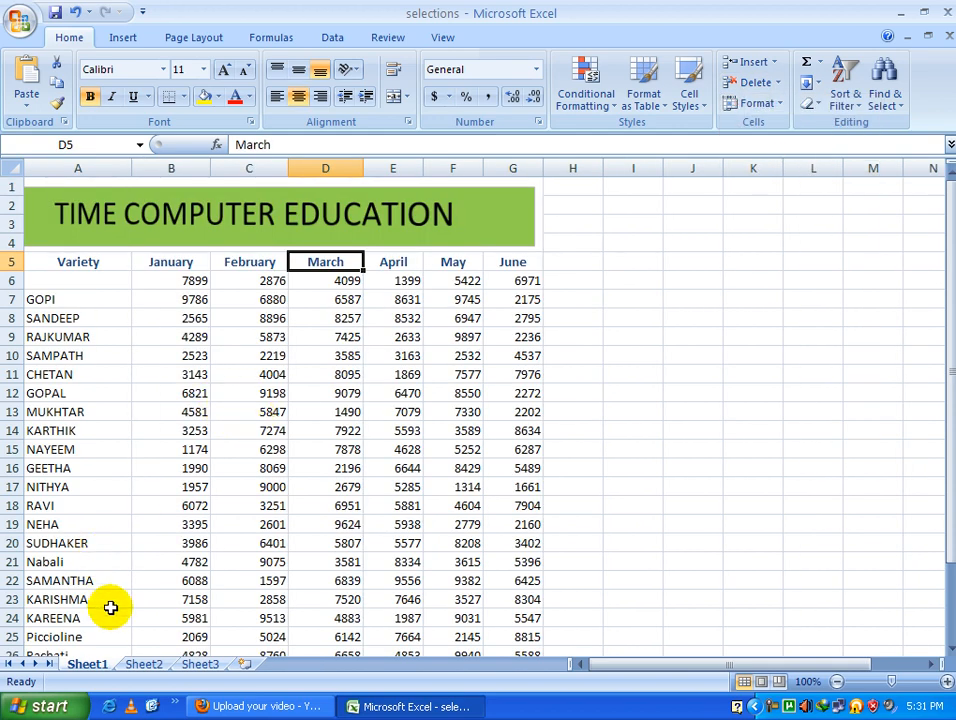
- Set the height of row 6 to 25, using cell I6 as the selection
{"action": "left_click", "coordinate": [780, 104]}
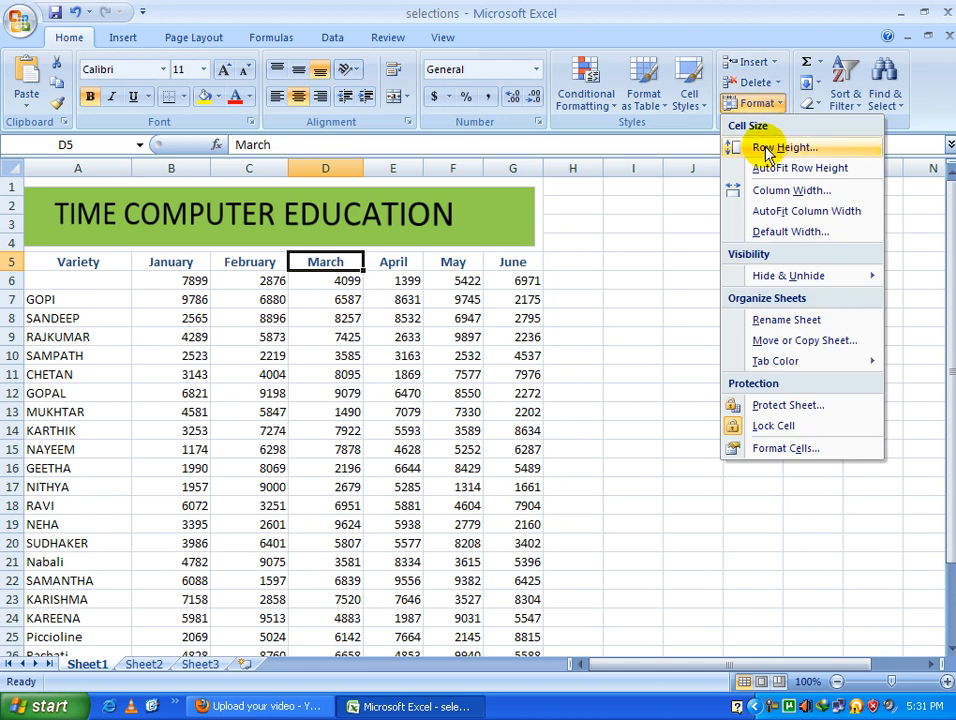
{"action": "left_click", "coordinate": [622, 281]}
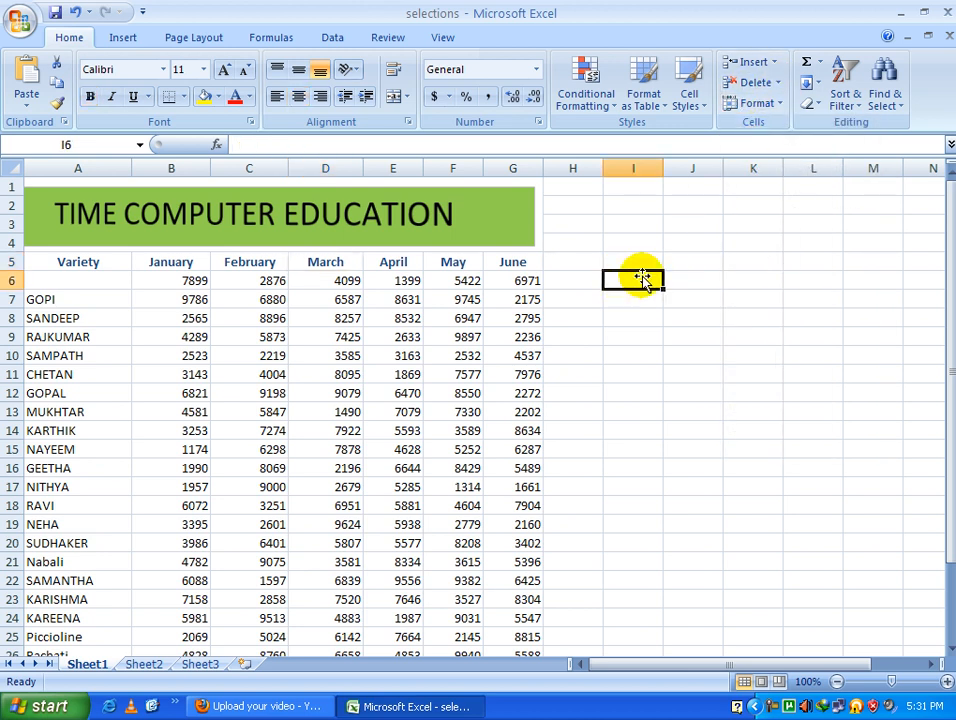
{"action": "left_click", "coordinate": [770, 101]}
{"action": "left_click", "coordinate": [776, 147]}
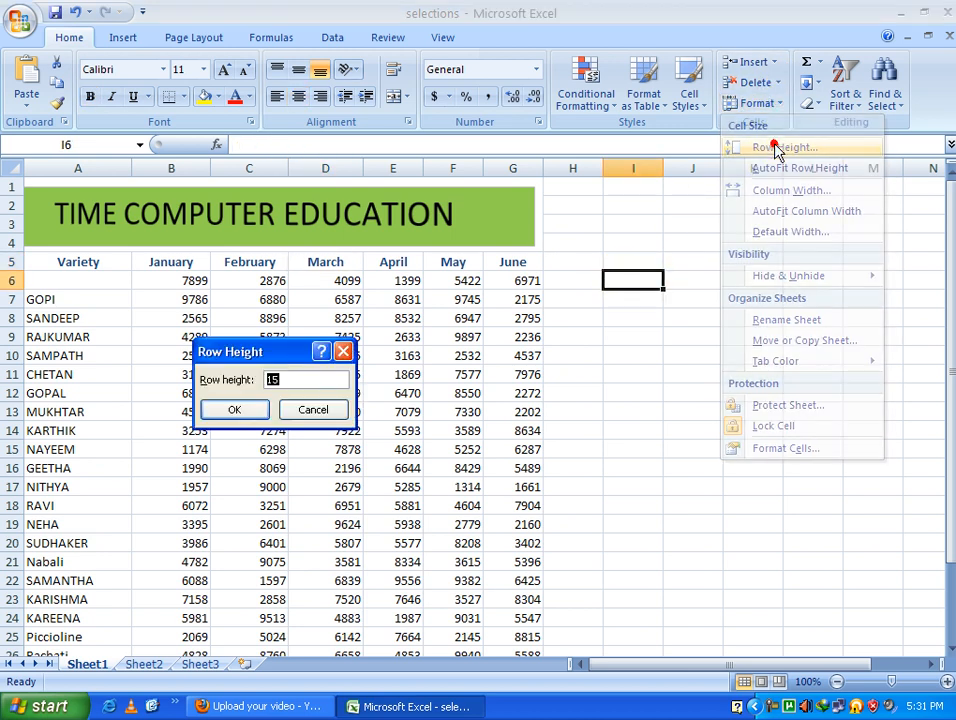
{"action": "left_click_drag", "start_coordinate": [270, 352], "coordinate": [640, 352]}
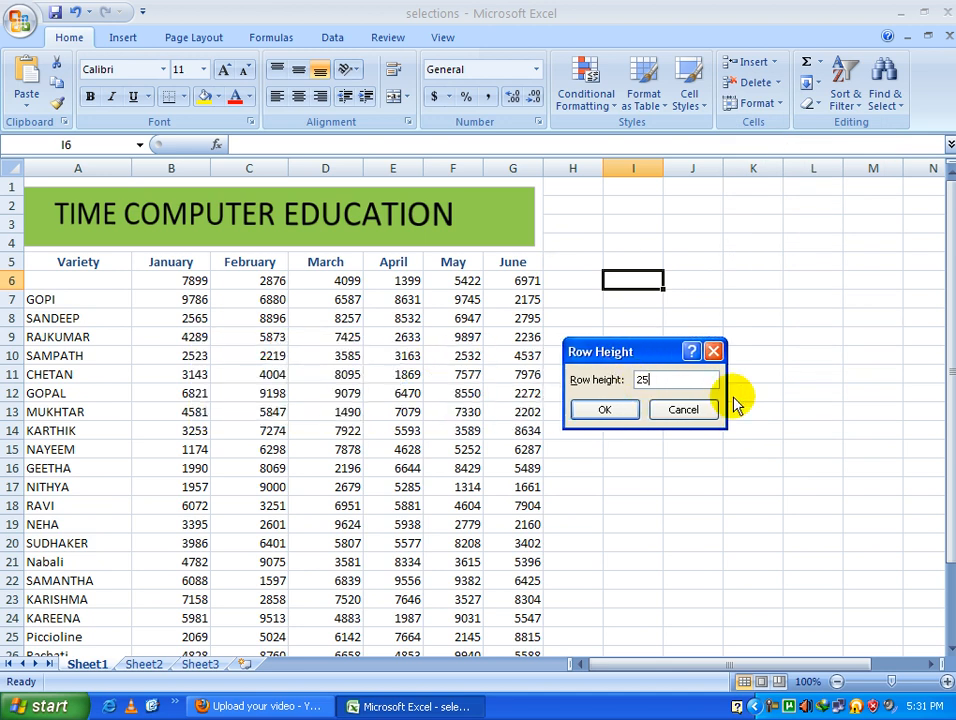
{"action": "left_click", "coordinate": [606, 409]}
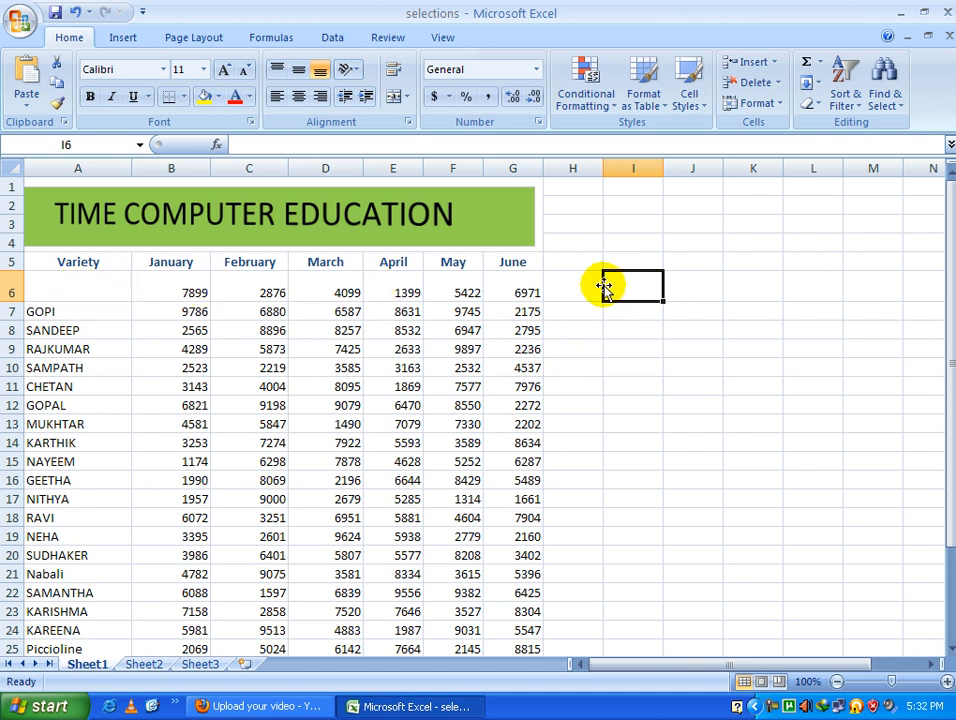
- AutoFit the height of row 6
{"action": "left_click", "coordinate": [779, 103]}
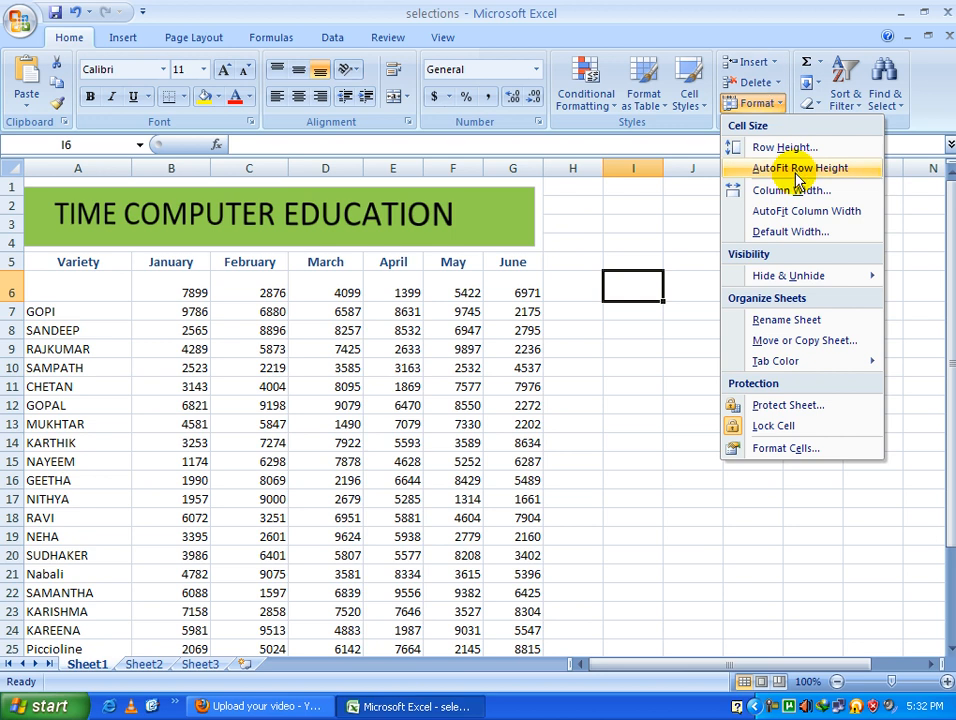
{"action": "left_click", "coordinate": [797, 170]}
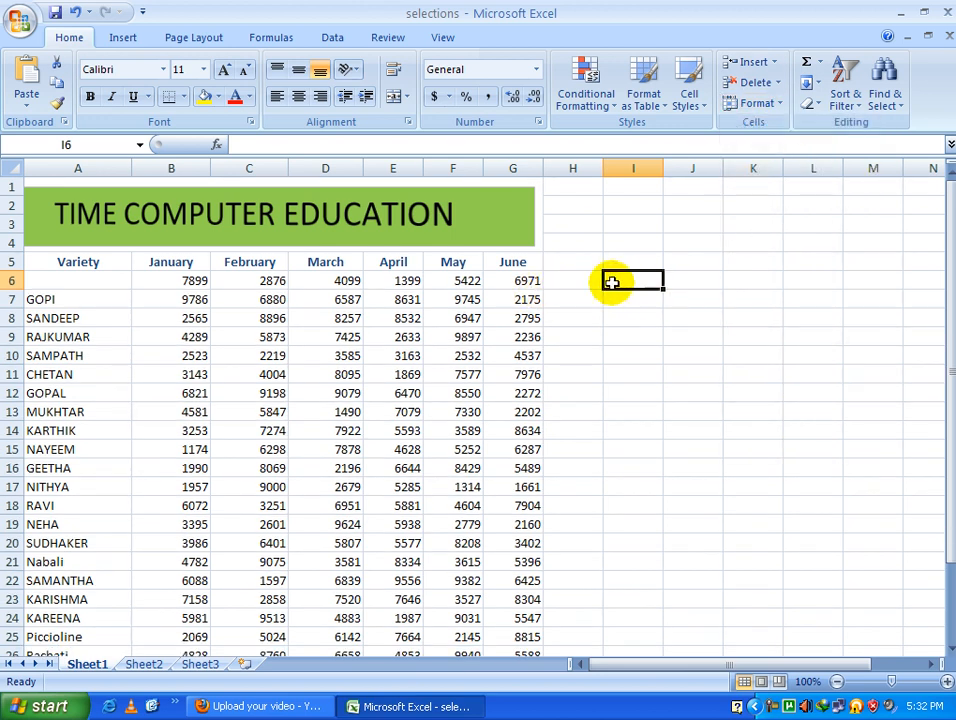
{"action": "left_click", "coordinate": [779, 103]}
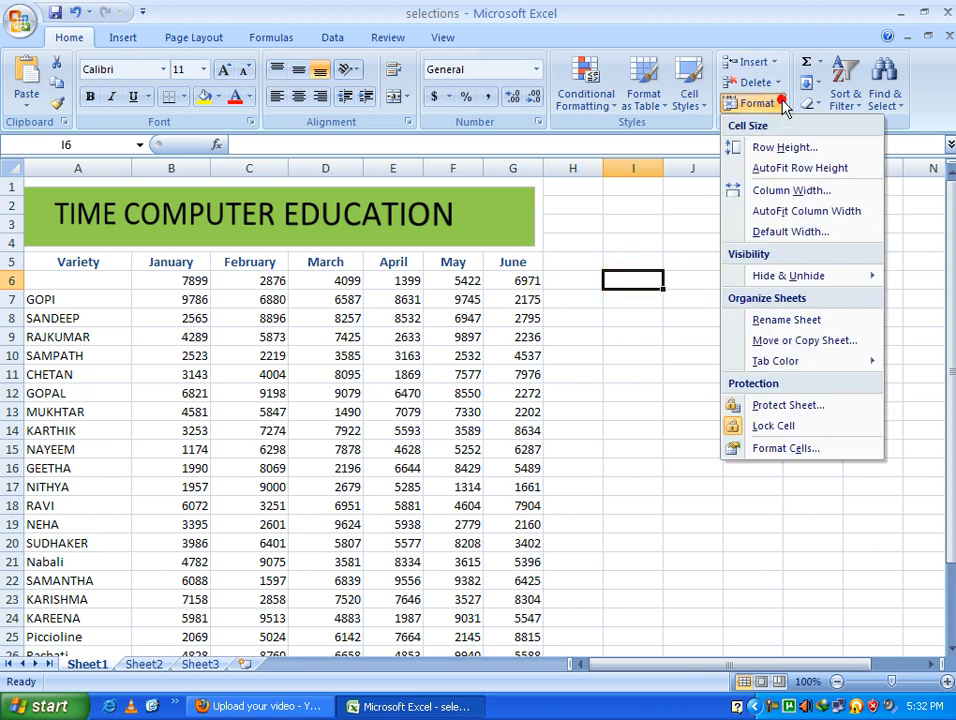
{"action": "left_click", "coordinate": [778, 191]}
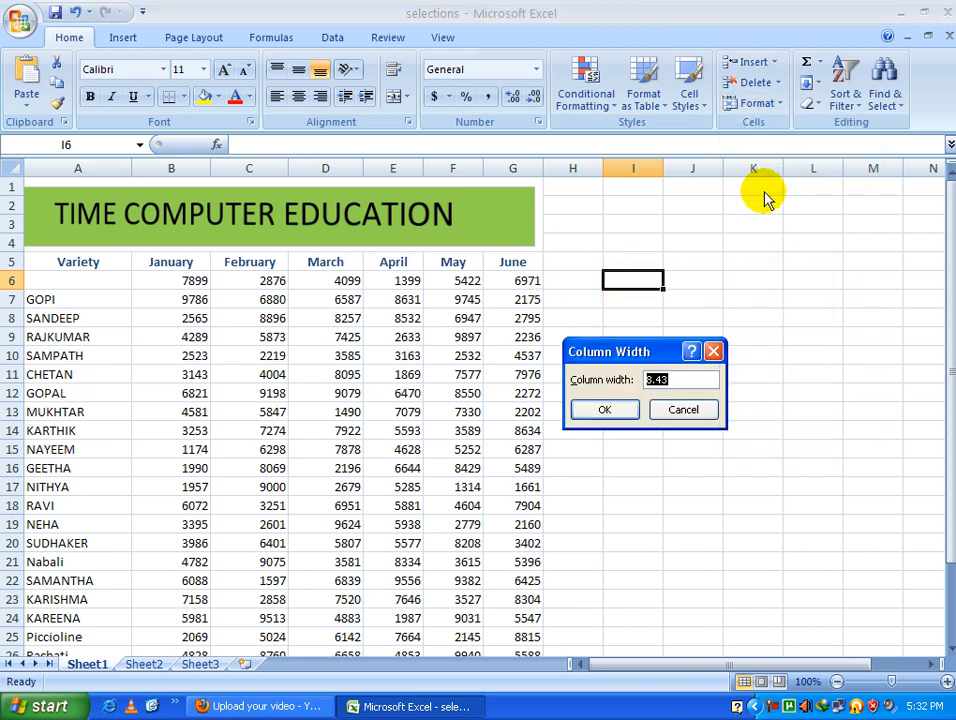
{"action": "left_click", "coordinate": [685, 409]}
- Set the width of the May column (F) to 20, using cell F6 as the selection
{"action": "left_click", "coordinate": [462, 281]}
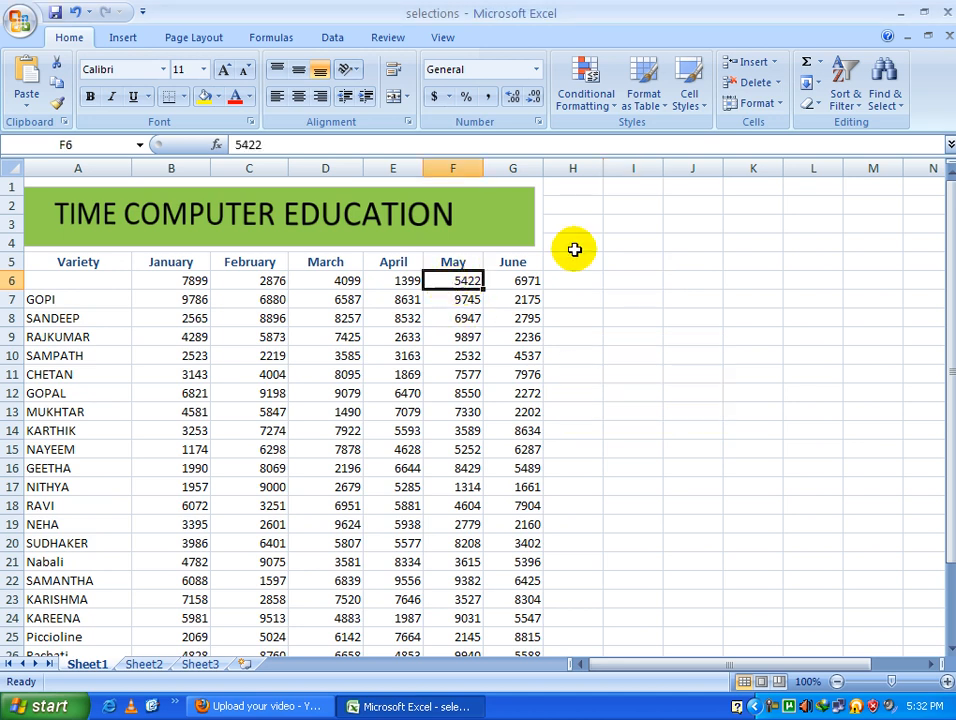
{"action": "left_click", "coordinate": [768, 104]}
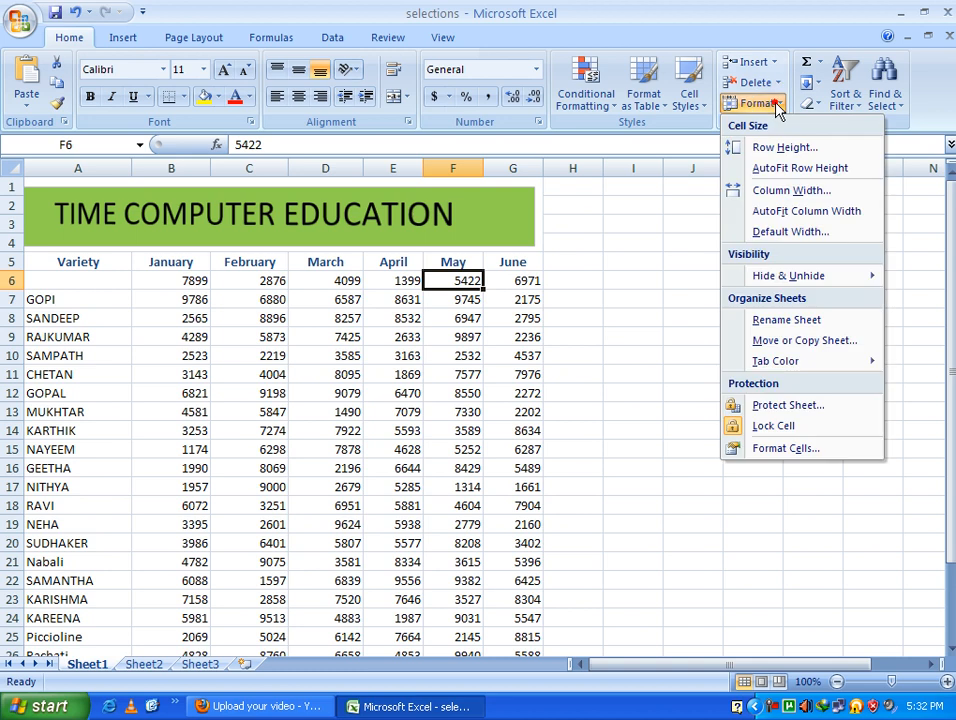
{"action": "left_click", "coordinate": [786, 200]}
{"action": "type", "text": "20"}
{"action": "key", "text": "Return"}
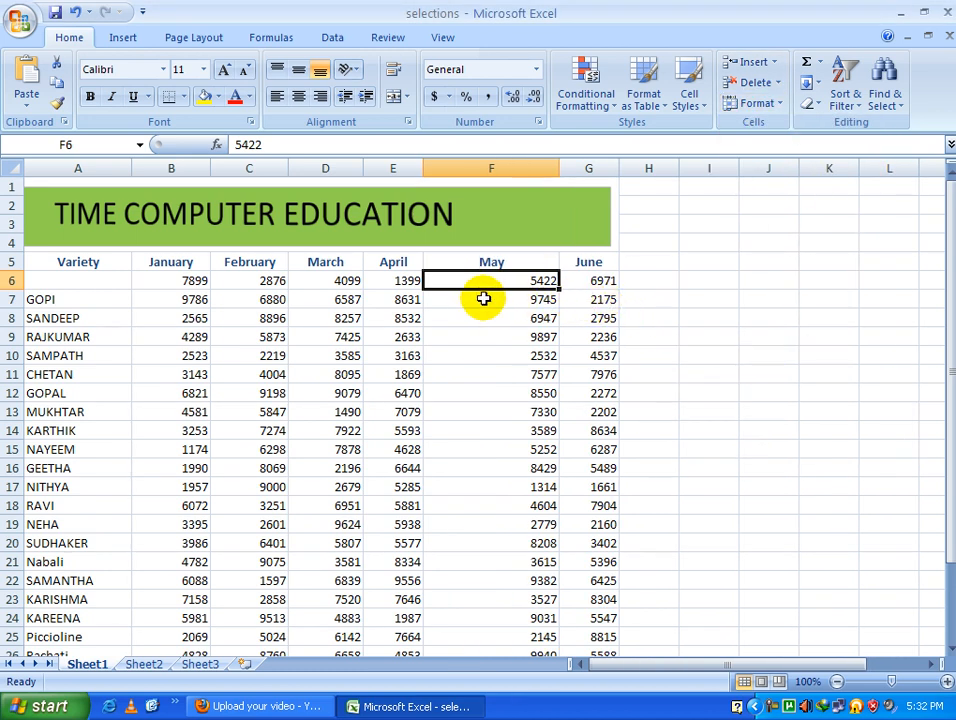
- AutoFit the widths of the May and March columns to cells F6 and D6
{"action": "left_click", "coordinate": [781, 104]}
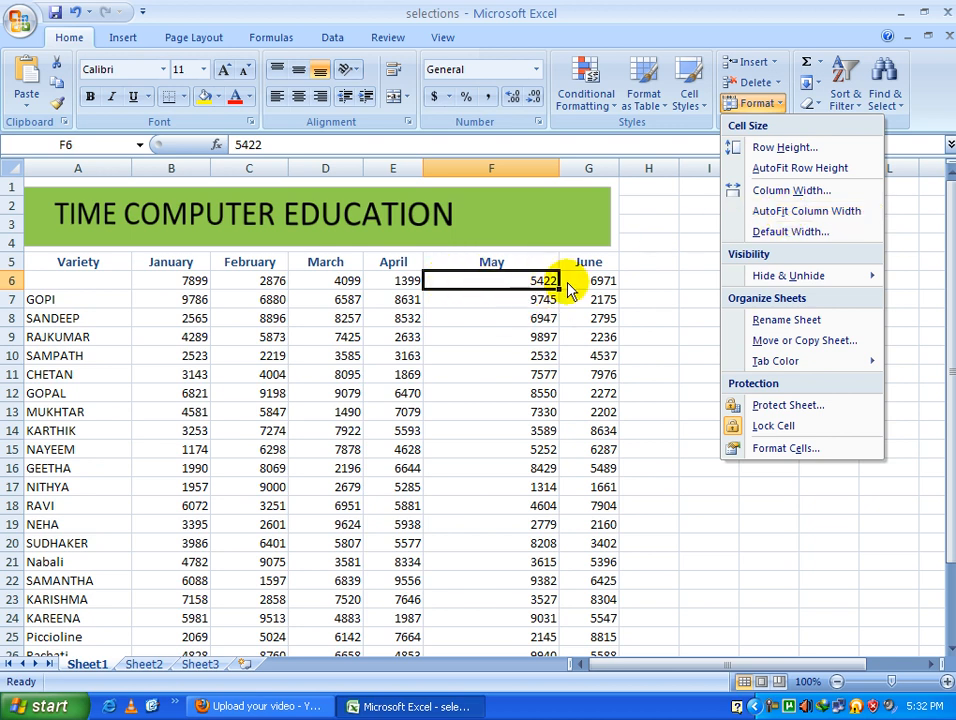
{"action": "left_click", "coordinate": [795, 212]}
{"action": "left_click", "coordinate": [330, 282]}
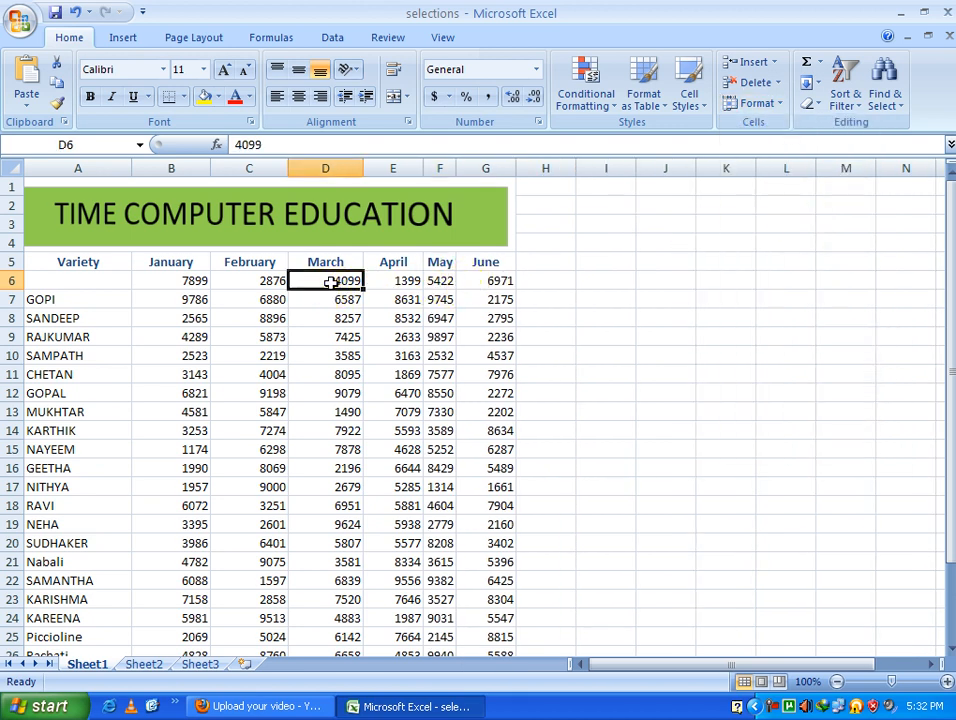
{"action": "left_click", "coordinate": [760, 103]}
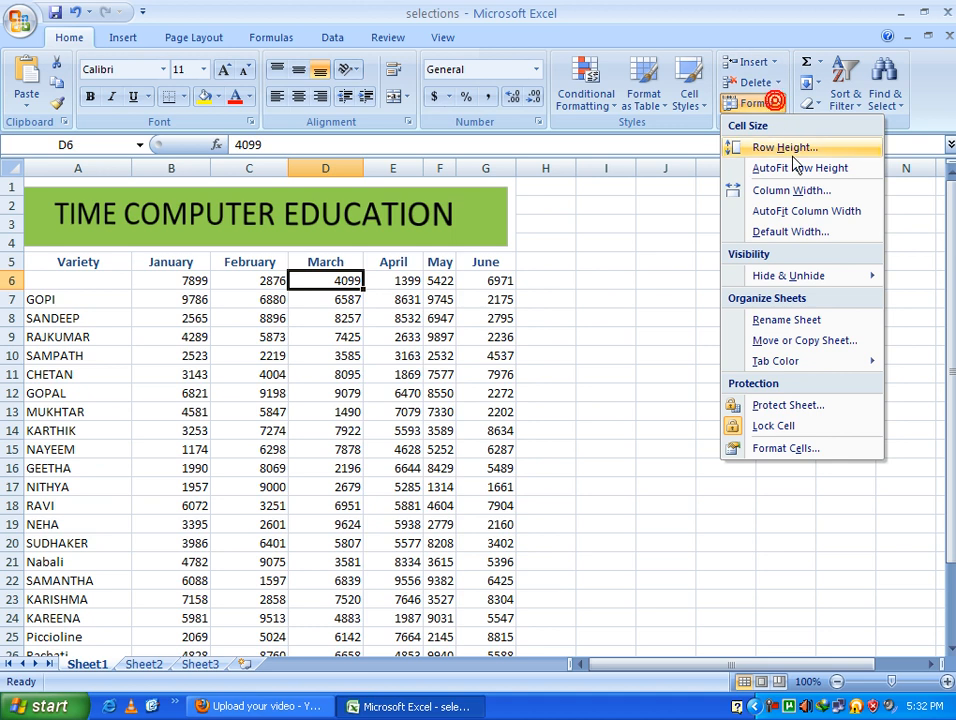
{"action": "left_click", "coordinate": [796, 211]}
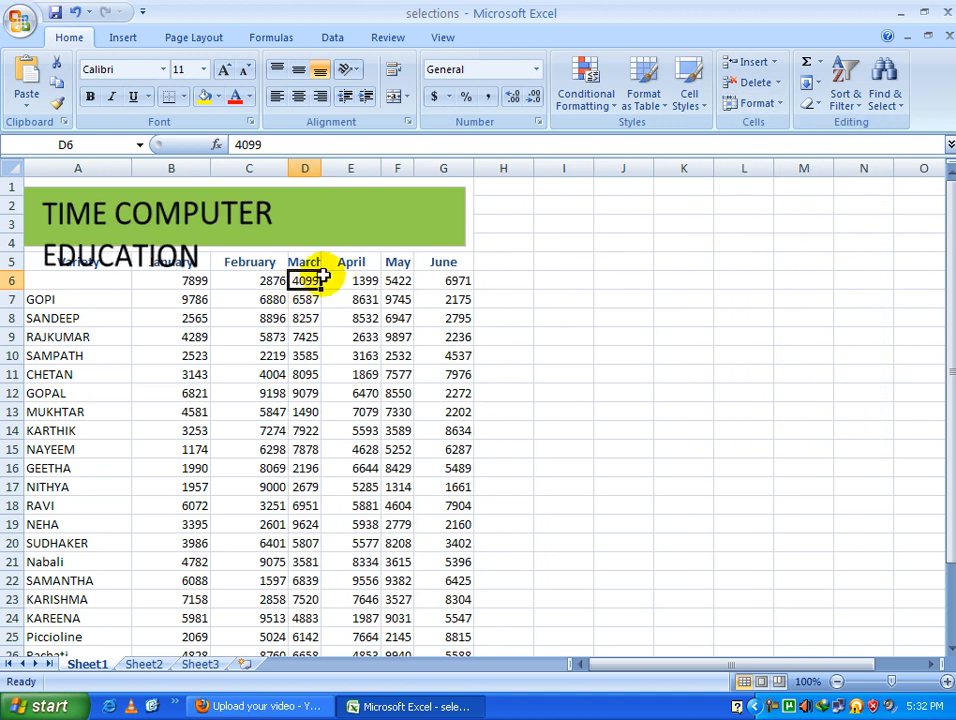
{"action": "left_click", "coordinate": [757, 103]}
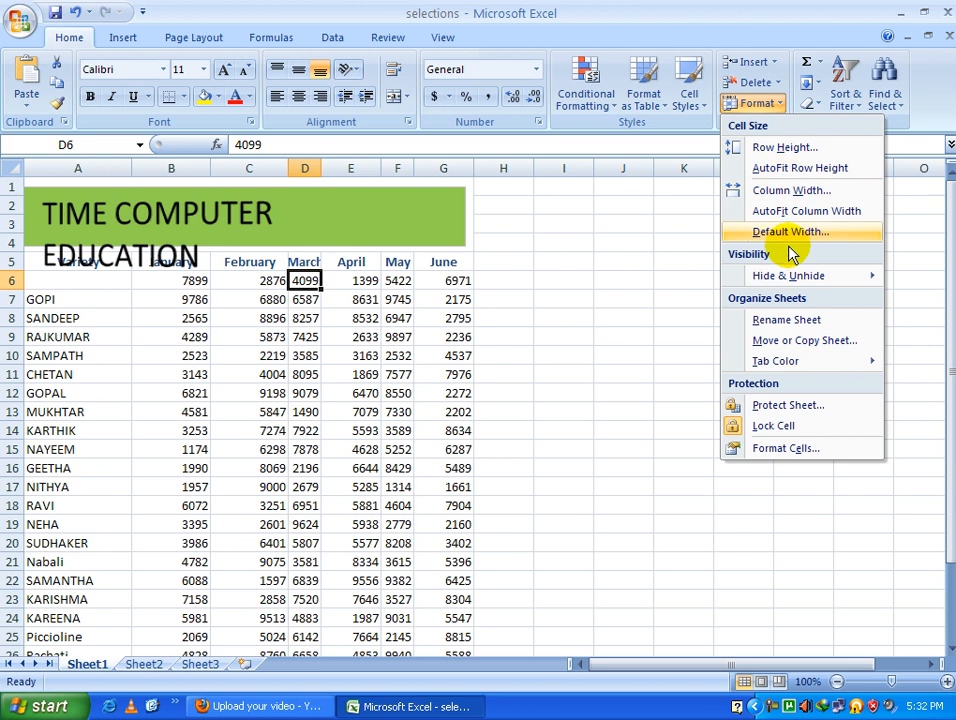
{"action": "mouse_move", "coordinate": [785, 280]}
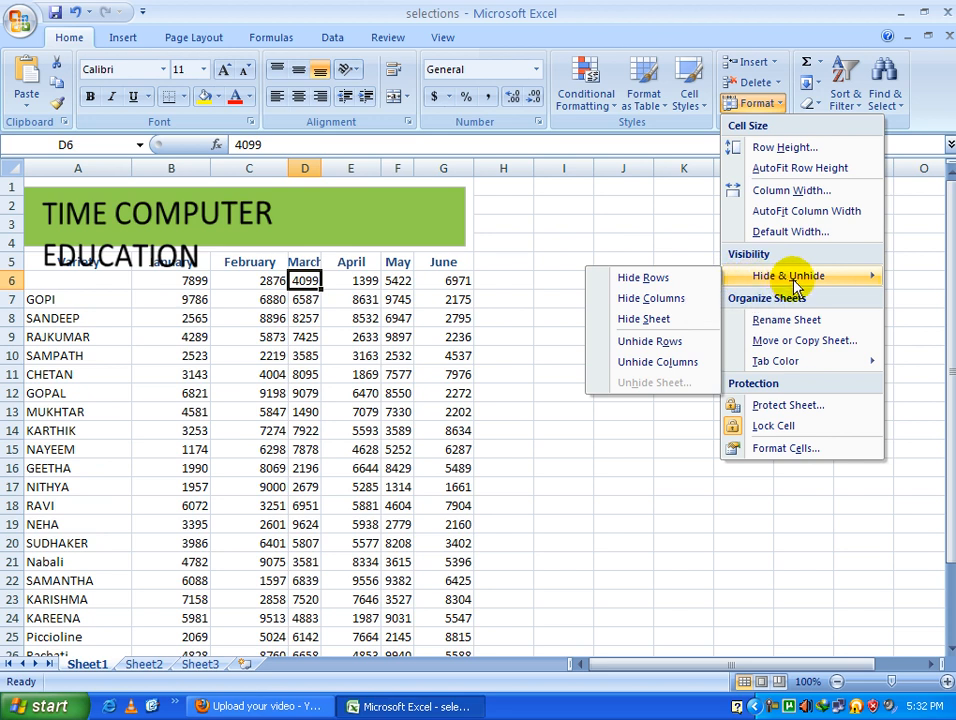
{"action": "left_click", "coordinate": [515, 281]}
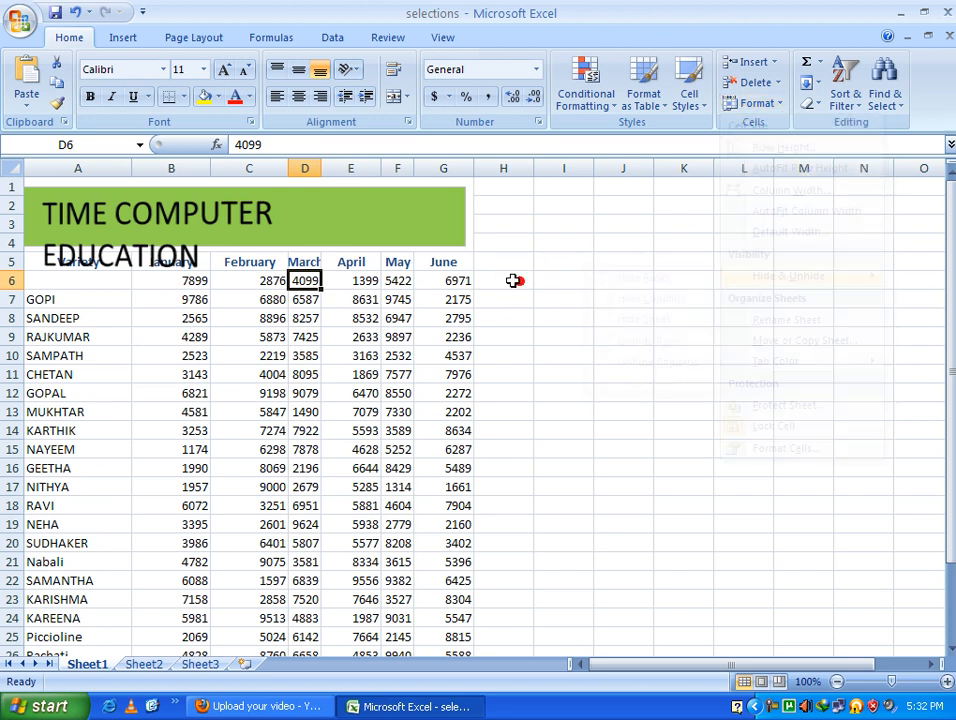
- Undo the last two AutoFit changes on the March and May columns
{"action": "key", "text": "ctrl+z"}
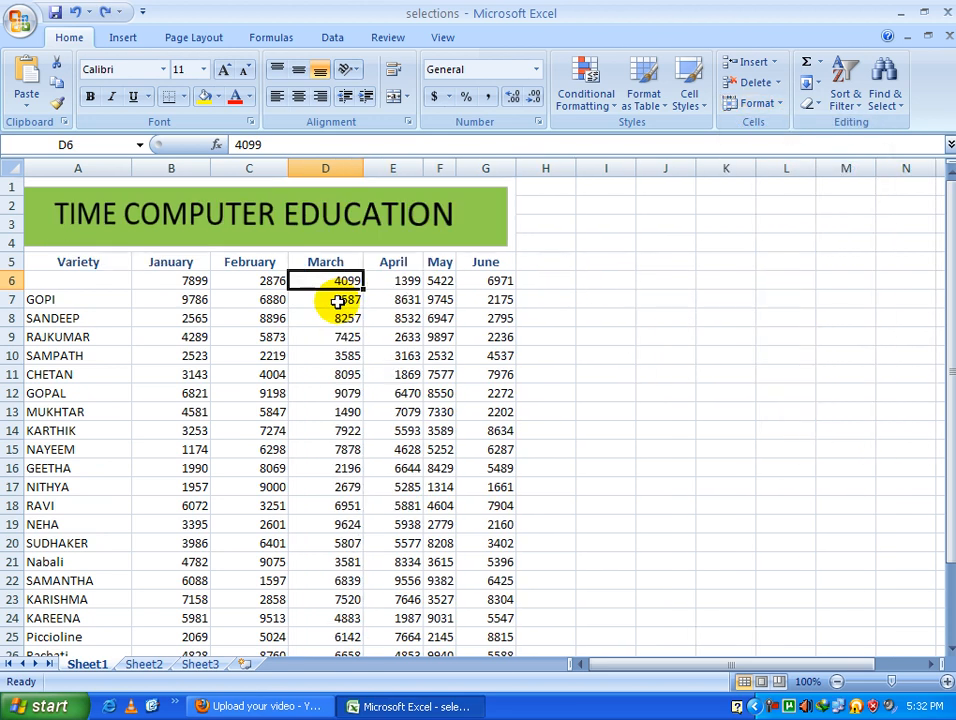
{"action": "key", "text": "ctrl+z"}
{"action": "left_click", "coordinate": [250, 330]}
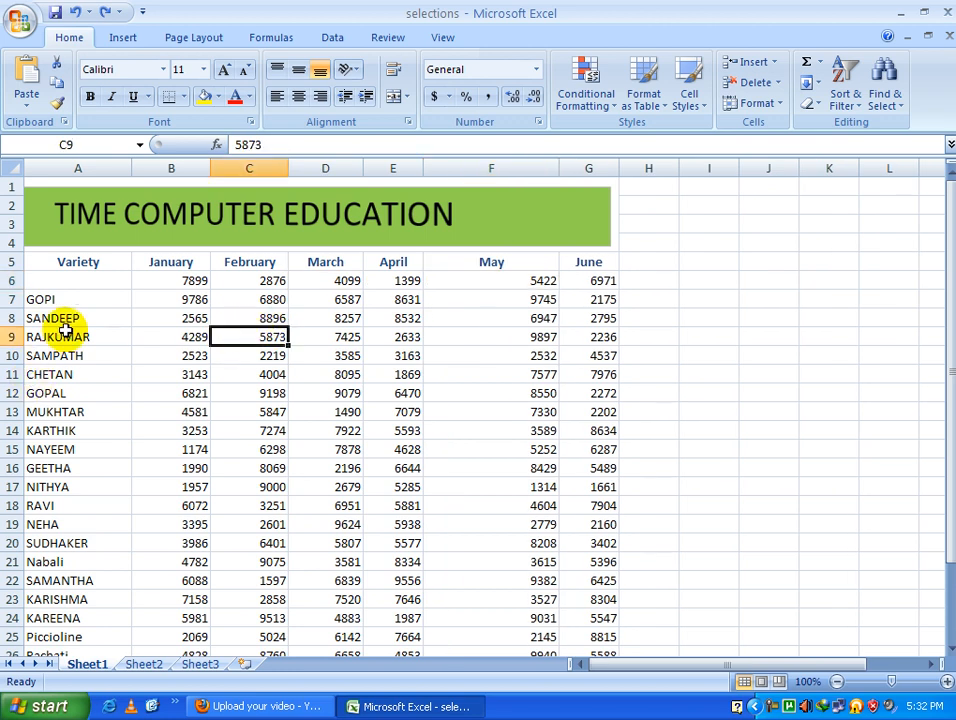
{"action": "left_click", "coordinate": [57, 296]}
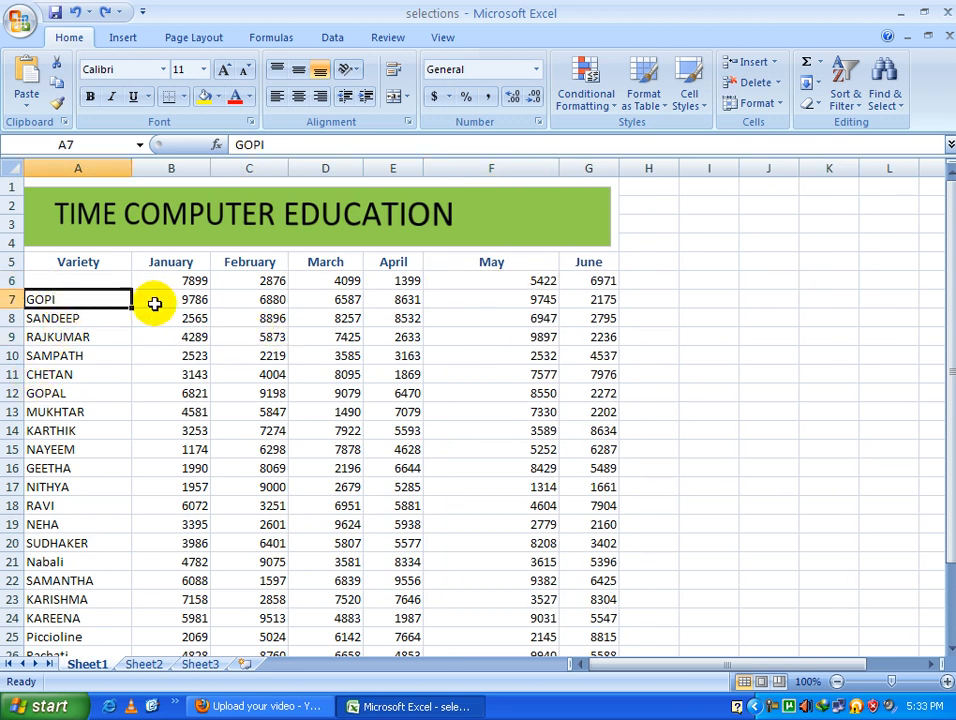
{"action": "scroll", "coordinate": [157, 304], "scroll_direction": "down", "scroll_amount": 3}
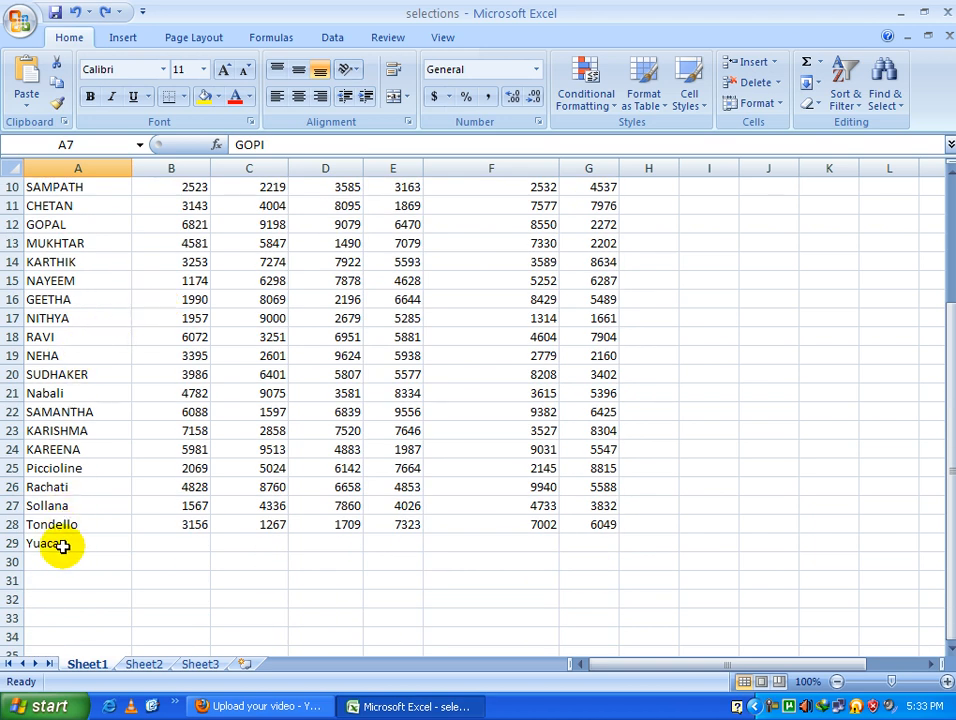
{"action": "scroll", "coordinate": [75, 500], "scroll_direction": "up", "scroll_amount": 3}
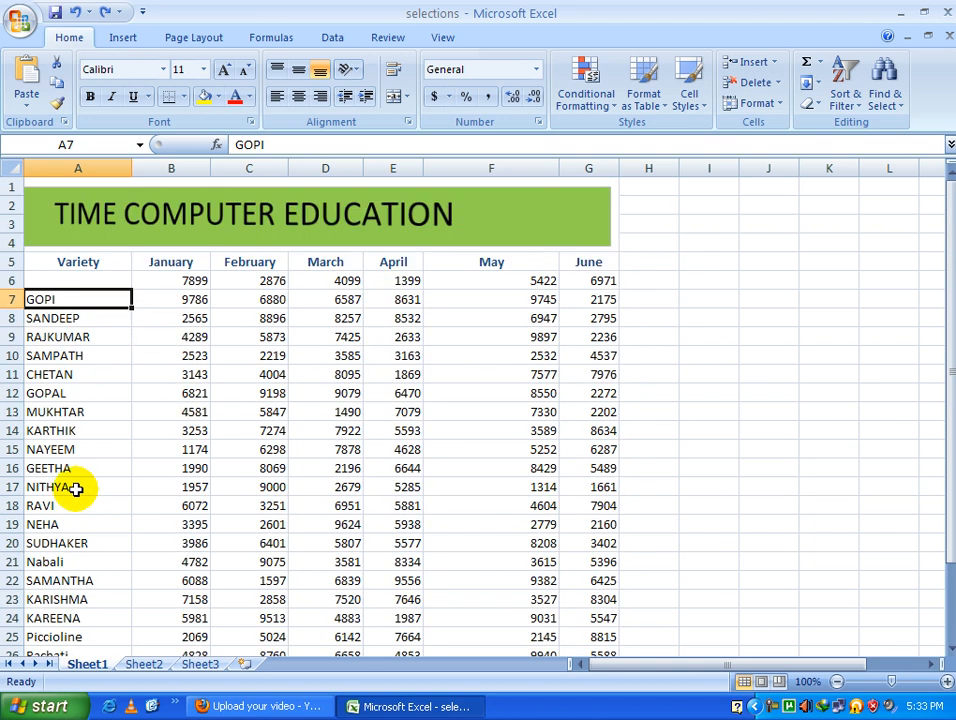
{"action": "scroll", "coordinate": [112, 372], "scroll_direction": "down", "scroll_amount": 2}
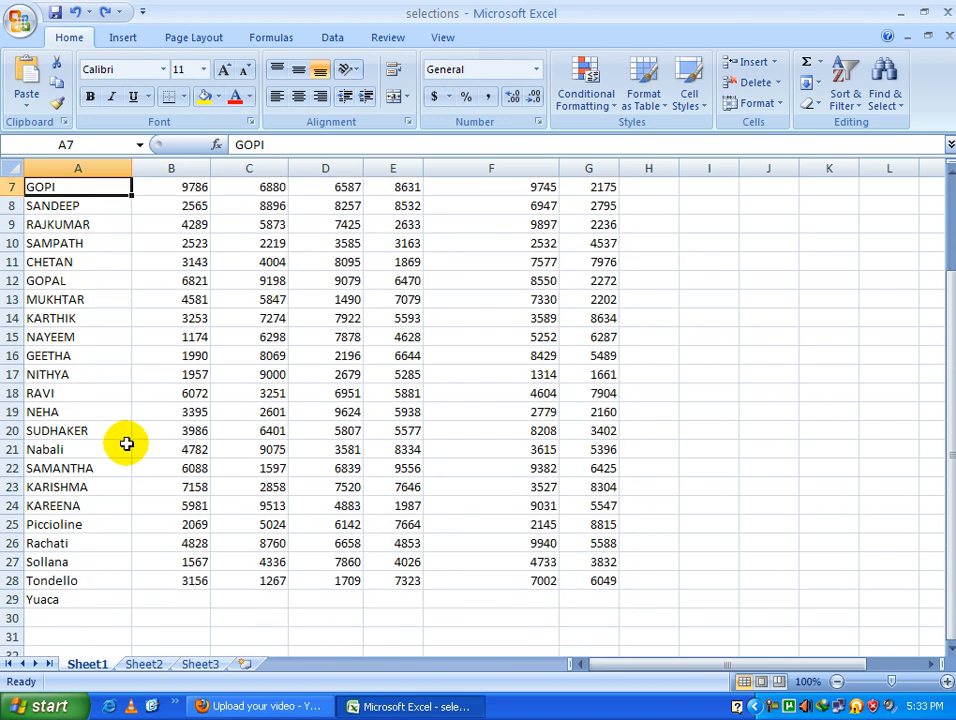
{"action": "left_click", "coordinate": [77, 432]}
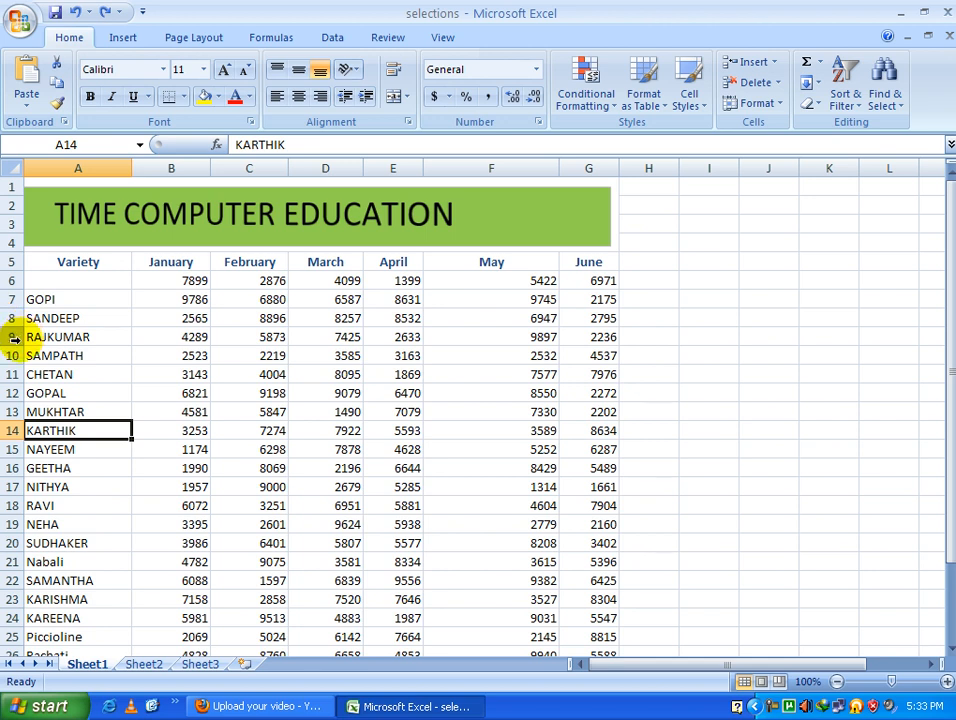
- Hide sheet rows 9 through 19
{"action": "left_click_drag", "start_coordinate": [10, 337], "coordinate": [20, 524]}
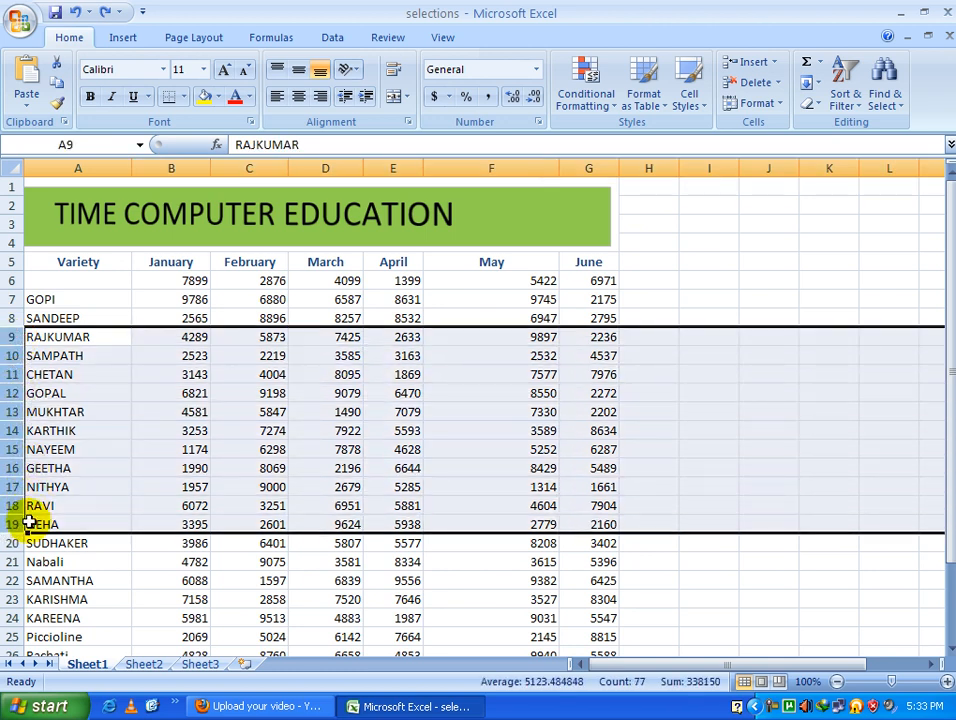
{"action": "left_click", "coordinate": [777, 105]}
{"action": "mouse_move", "coordinate": [796, 280]}
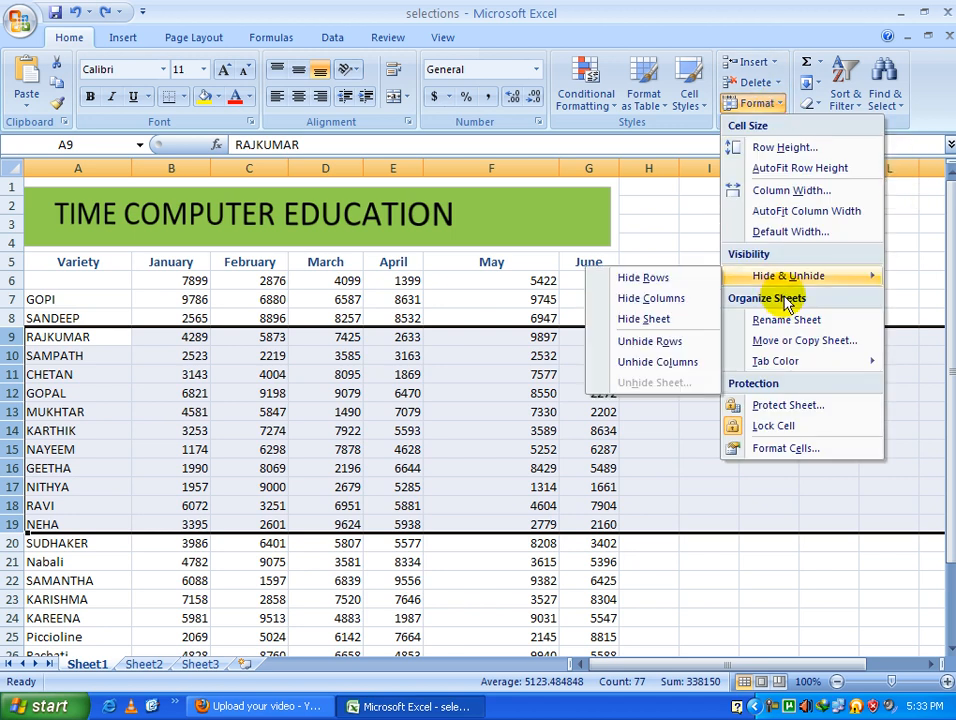
{"action": "left_click", "coordinate": [662, 281]}
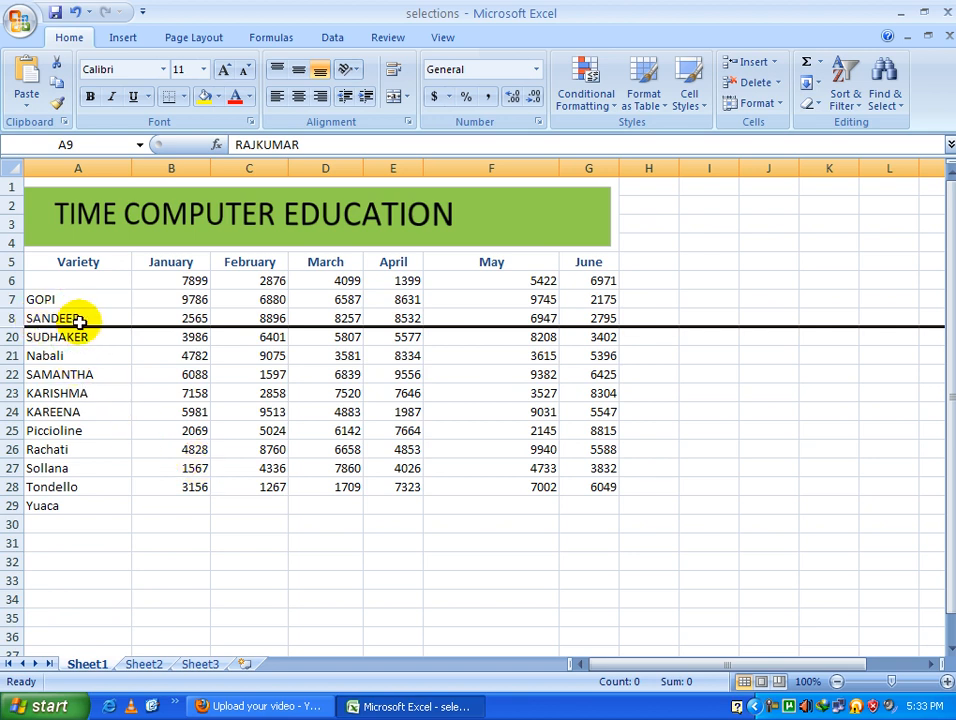
- Unhide sheet rows 9 through 19, then clear the row selection
{"action": "left_click", "coordinate": [778, 104]}
{"action": "mouse_move", "coordinate": [777, 275]}
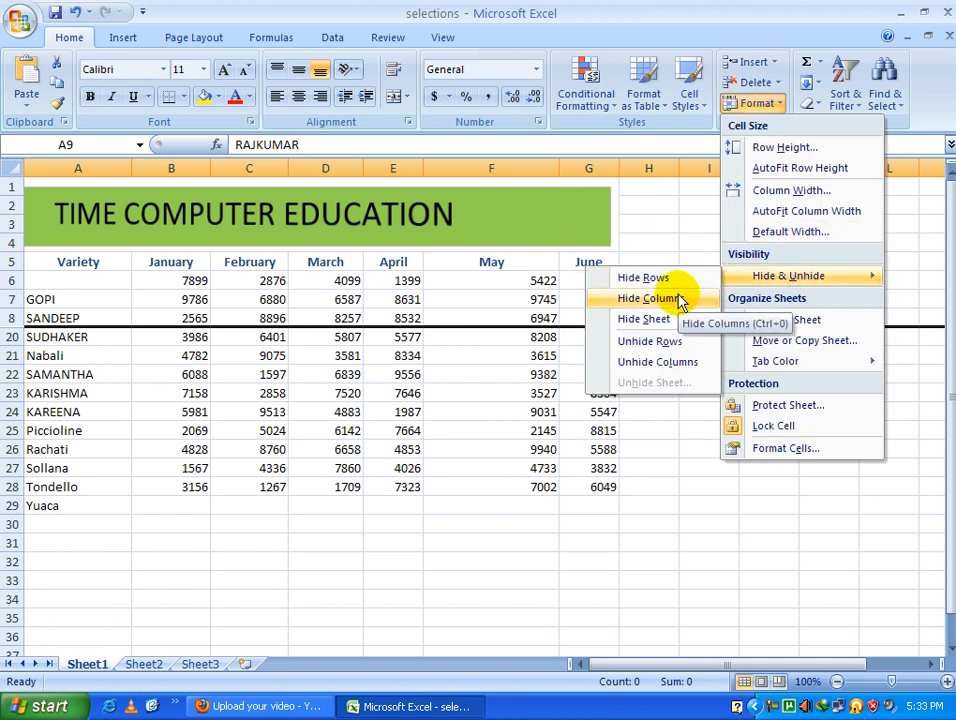
{"action": "left_click", "coordinate": [668, 348]}
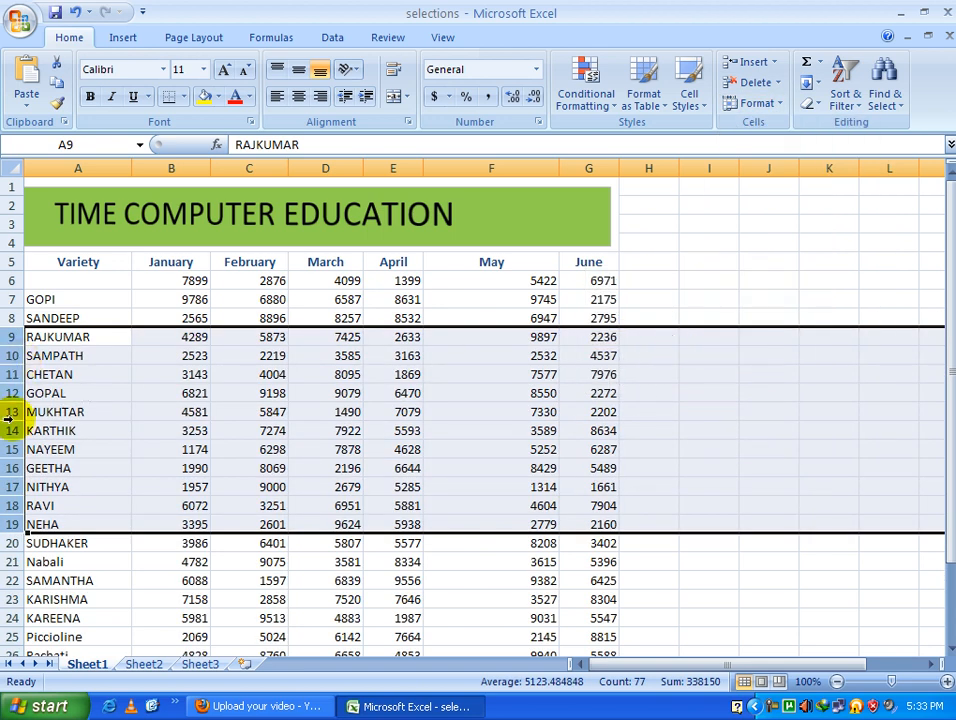
{"action": "left_click", "coordinate": [169, 374]}
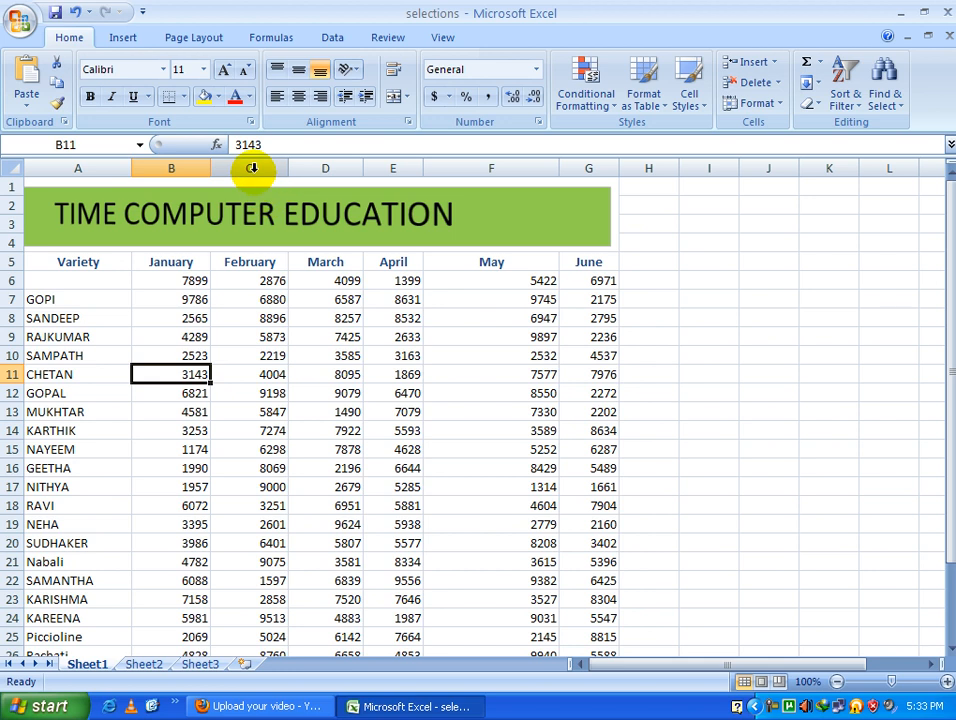
- Hide columns C through F, covering February to May
{"action": "left_click_drag", "start_coordinate": [249, 168], "coordinate": [478, 167]}
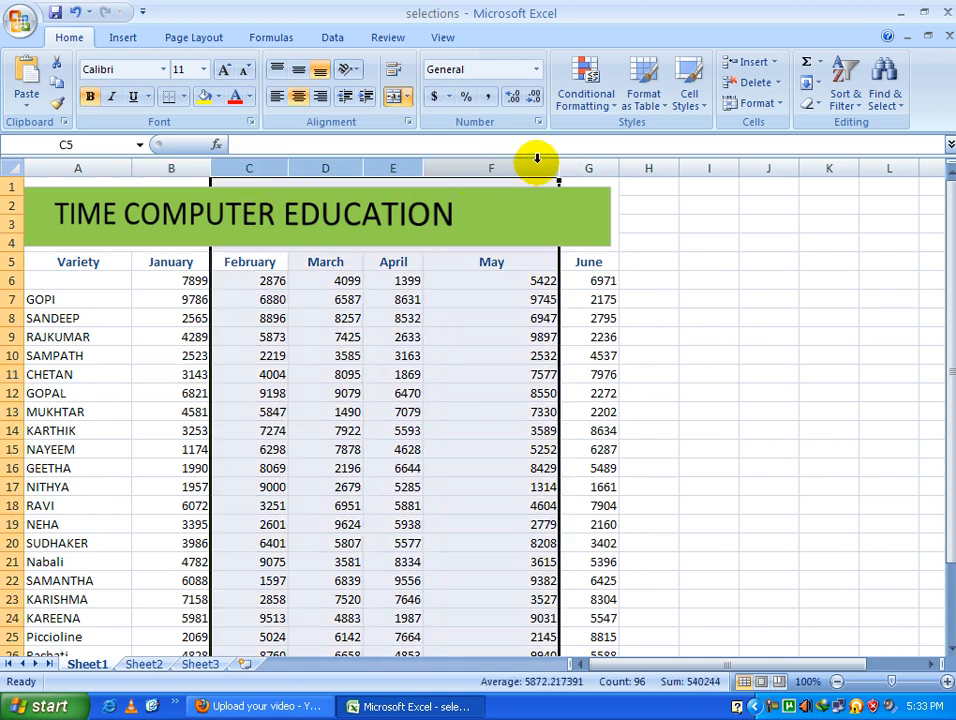
{"action": "left_click", "coordinate": [755, 103]}
{"action": "mouse_move", "coordinate": [839, 273]}
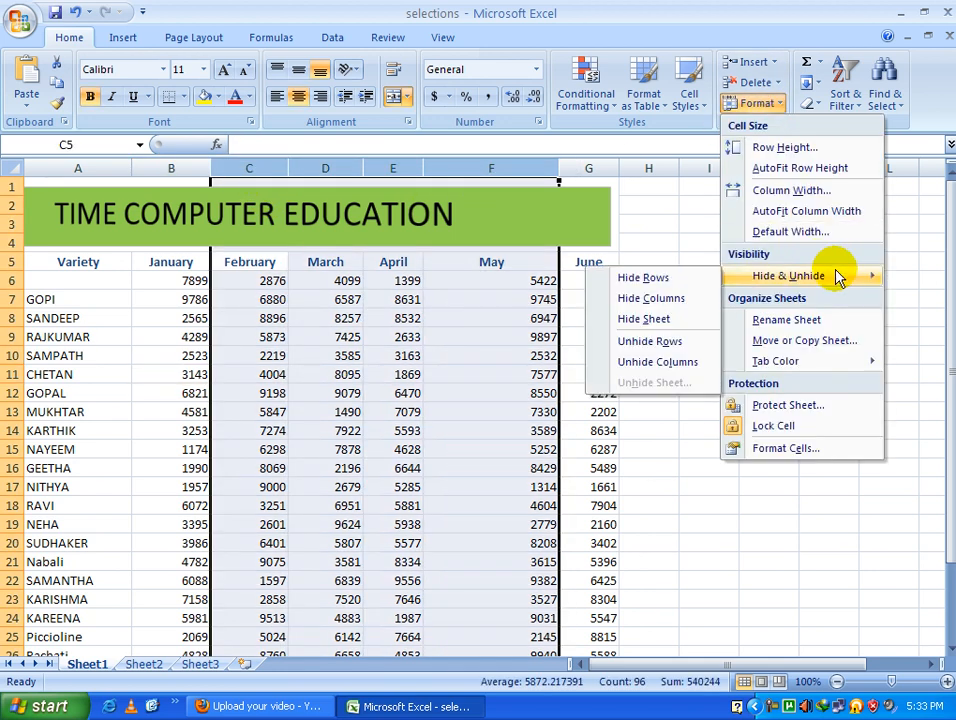
{"action": "left_click", "coordinate": [602, 301]}
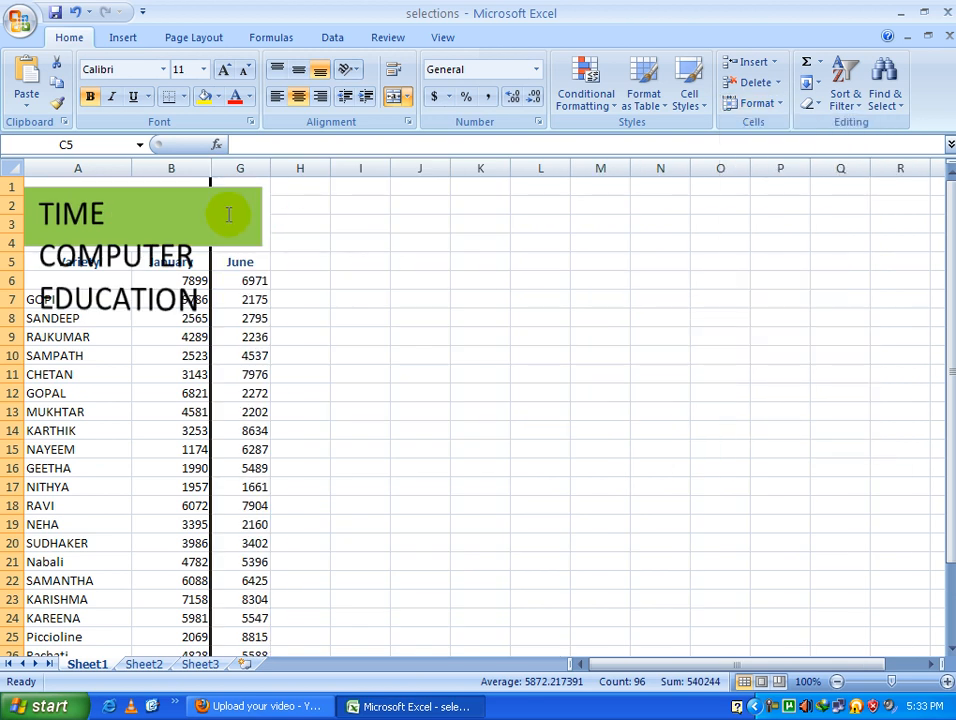
- Unhide columns C through F and clear the column selection
{"action": "left_click", "coordinate": [757, 105]}
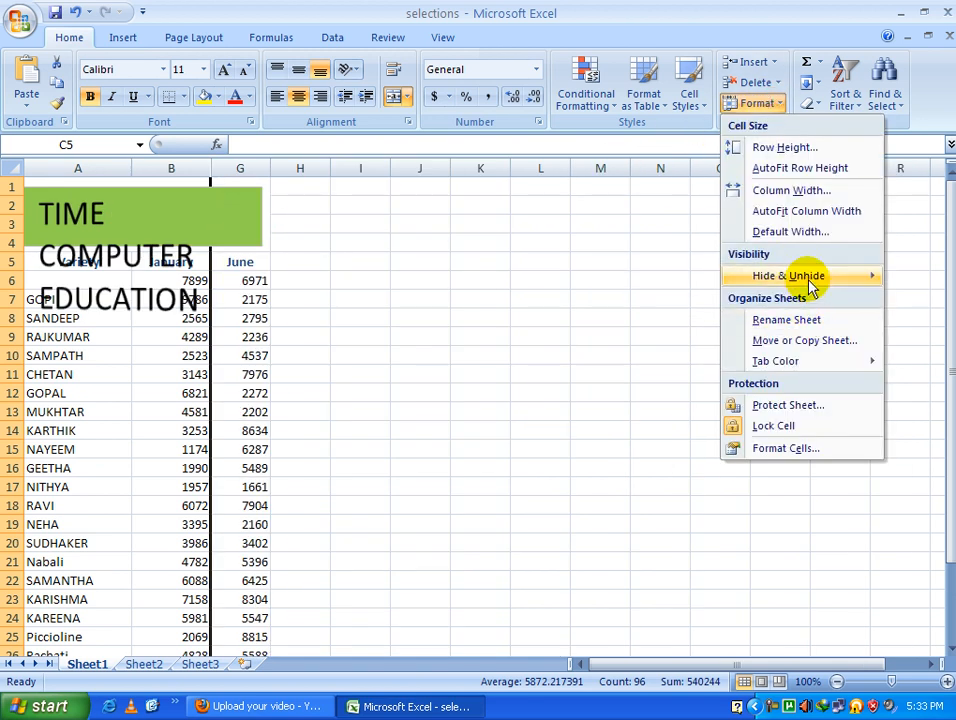
{"action": "mouse_move", "coordinate": [812, 284]}
{"action": "left_click", "coordinate": [662, 362]}
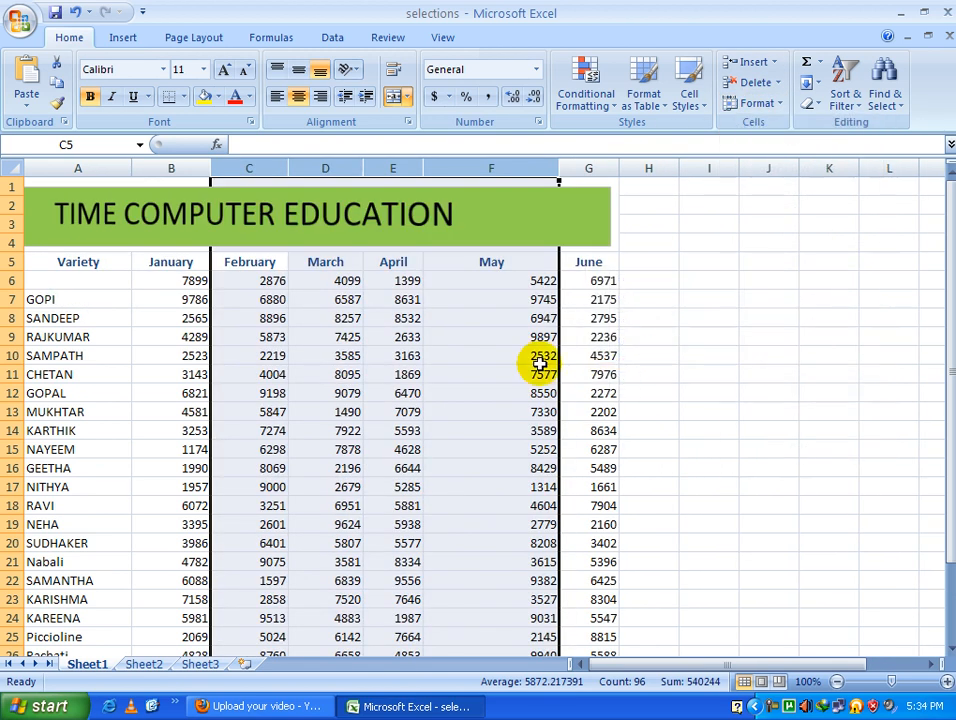
{"action": "left_click", "coordinate": [257, 495]}
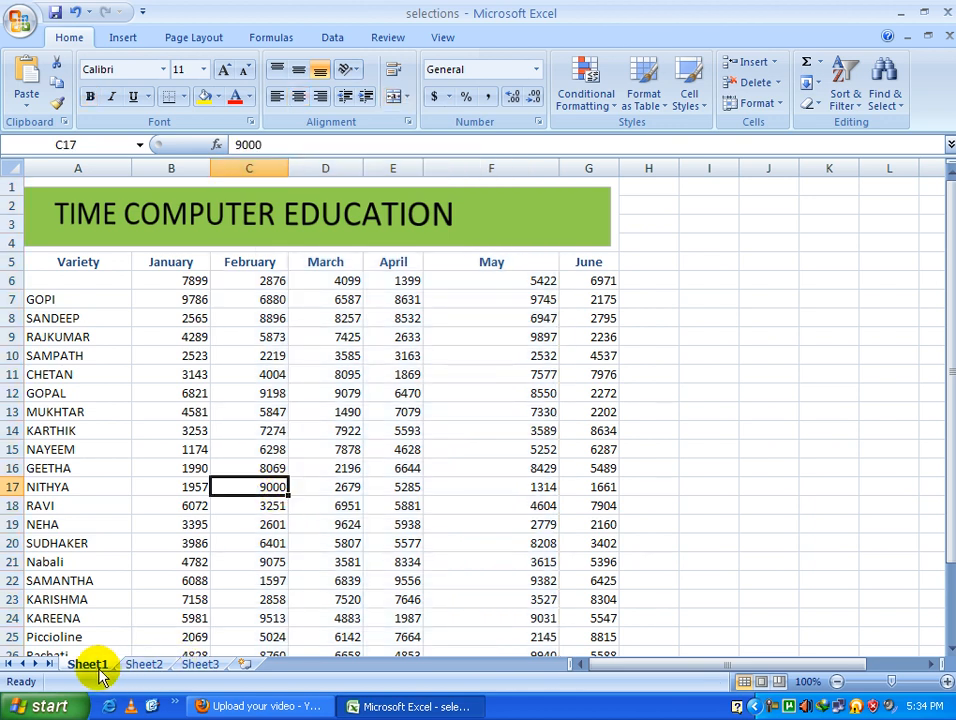
- Switch to Sheet2 and hide that sheet
{"action": "left_click", "coordinate": [141, 665]}
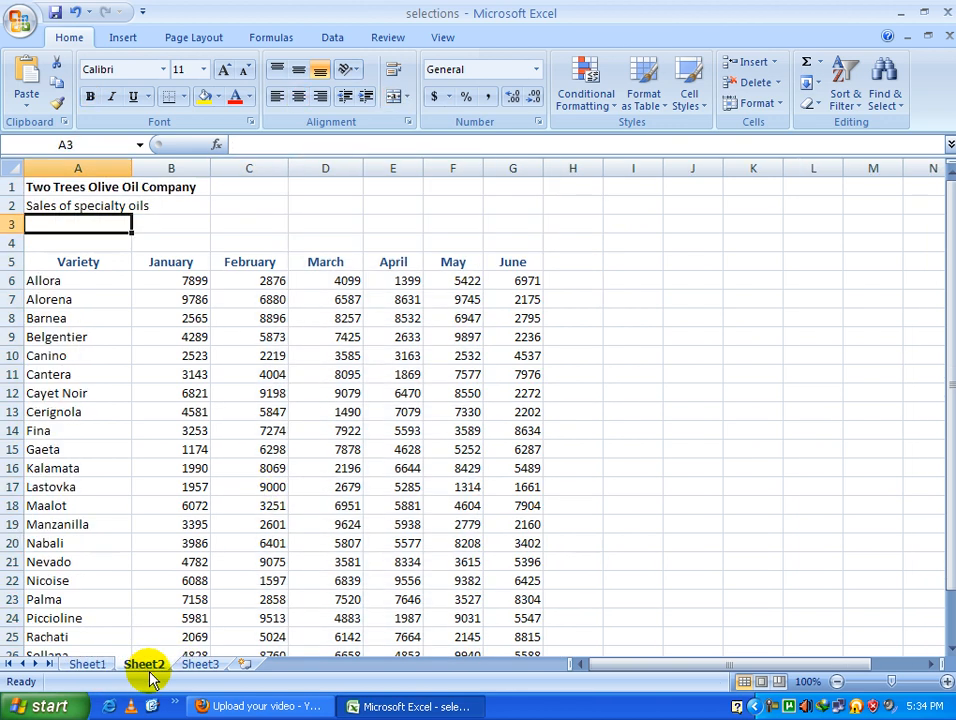
{"action": "scroll", "coordinate": [493, 459], "scroll_direction": "down", "scroll_amount": 2}
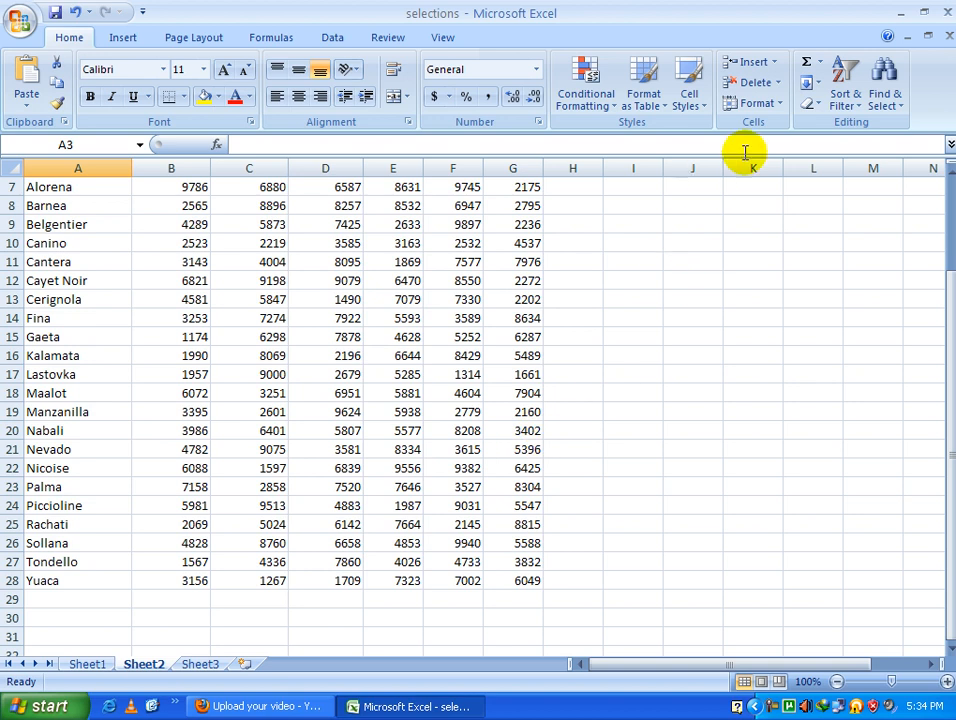
{"action": "left_click", "coordinate": [752, 103]}
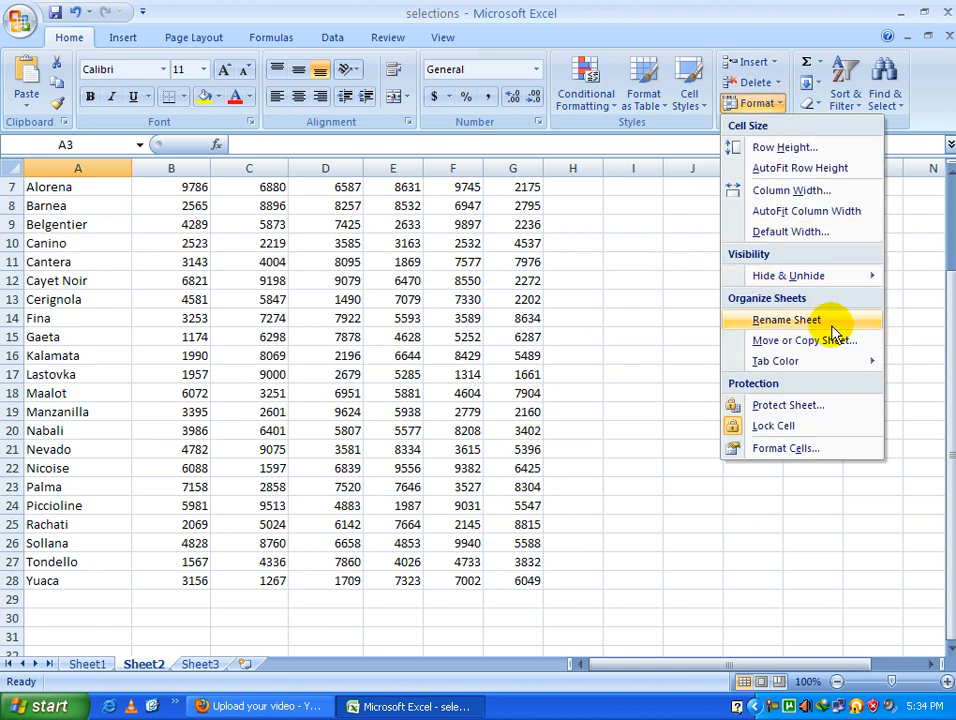
{"action": "mouse_move", "coordinate": [830, 277]}
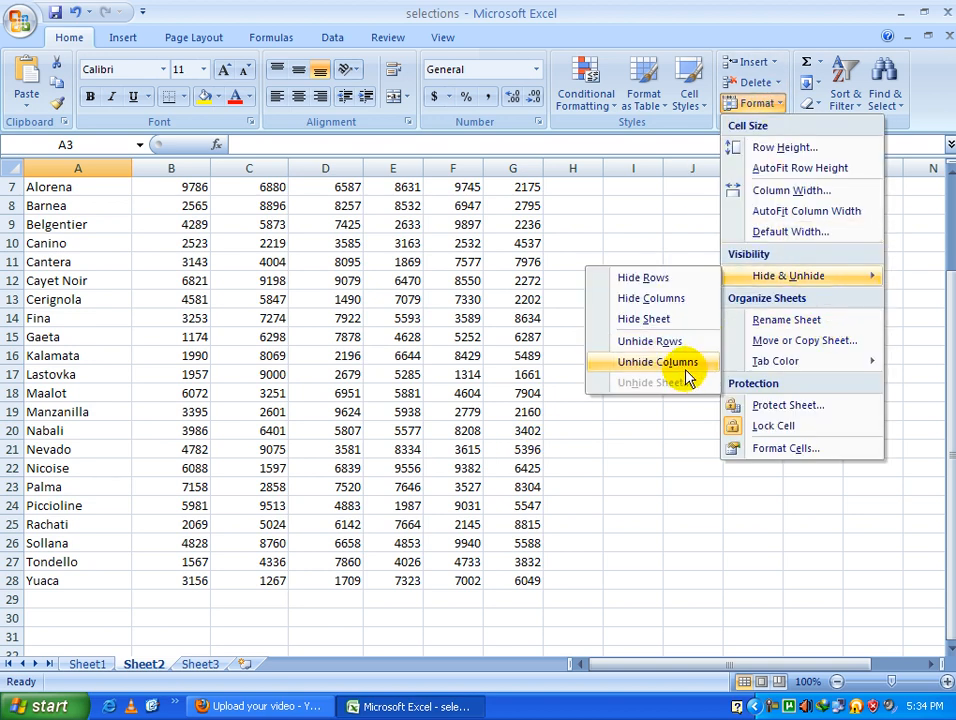
{"action": "left_click", "coordinate": [645, 319]}
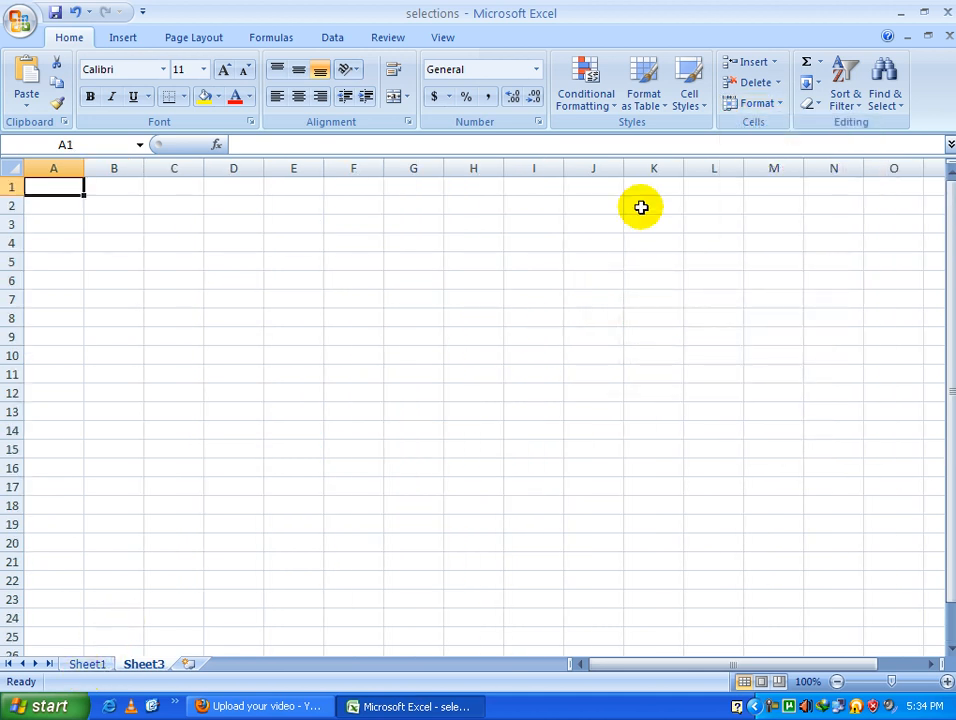
- Unhide the hidden worksheet Sheet2
{"action": "left_click", "coordinate": [757, 103]}
{"action": "mouse_move", "coordinate": [788, 275]}
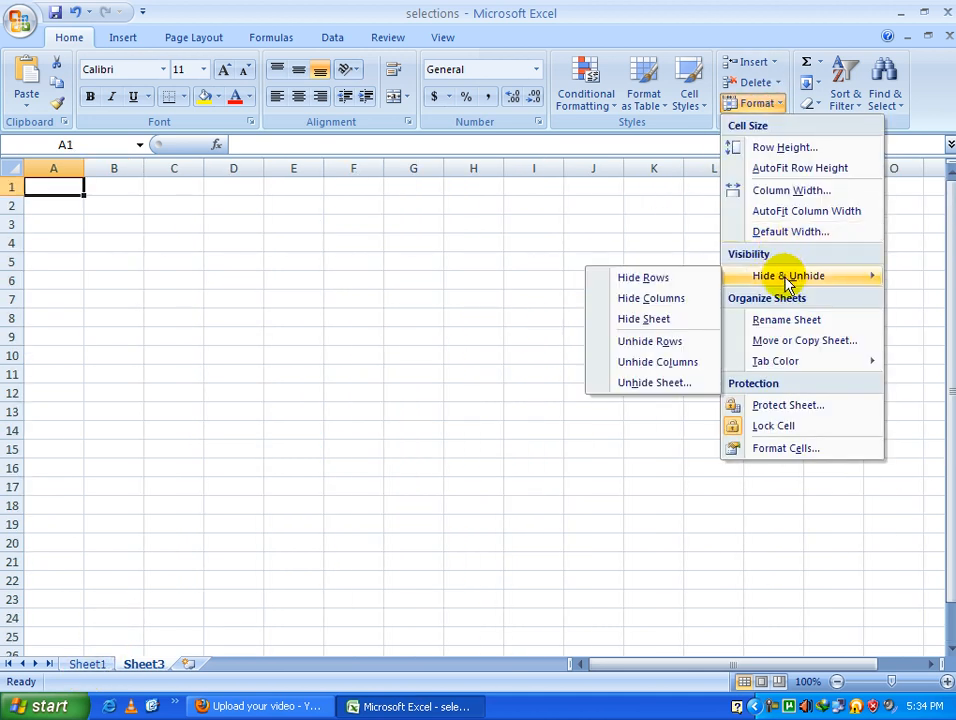
{"action": "left_click", "coordinate": [668, 383]}
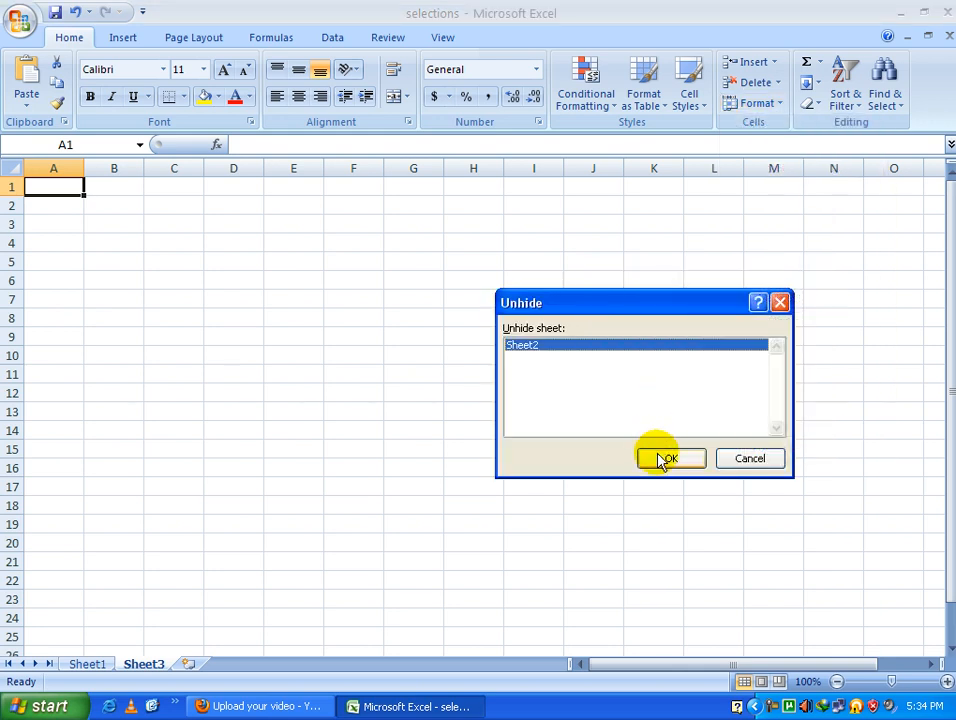
{"action": "left_click", "coordinate": [664, 457]}
- Rename Sheet1 as Student
{"action": "left_click", "coordinate": [90, 664]}
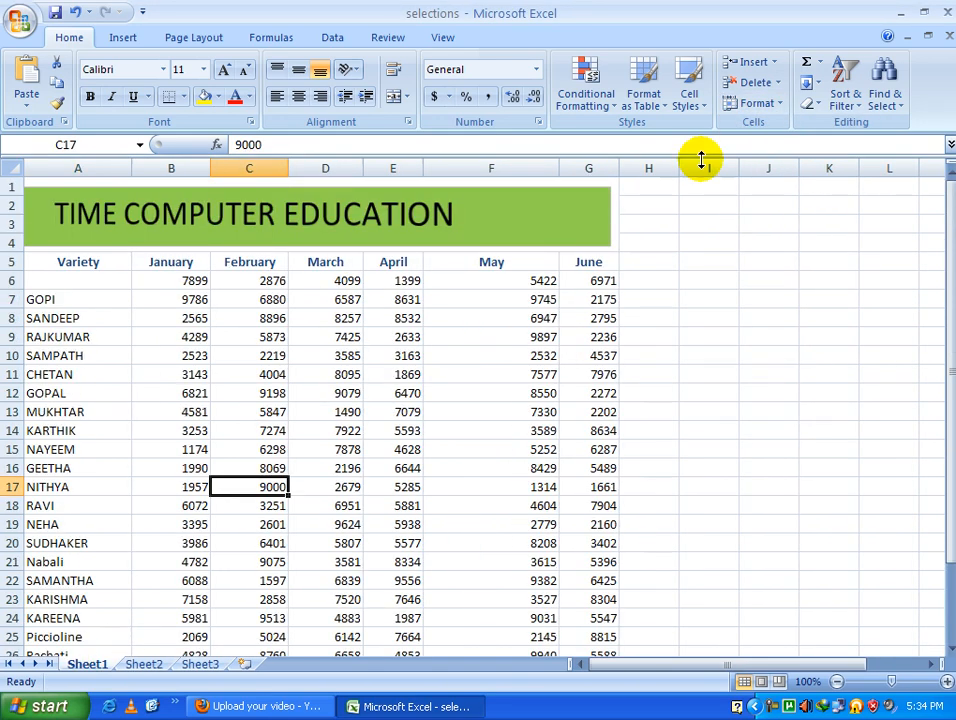
{"action": "left_click", "coordinate": [752, 106]}
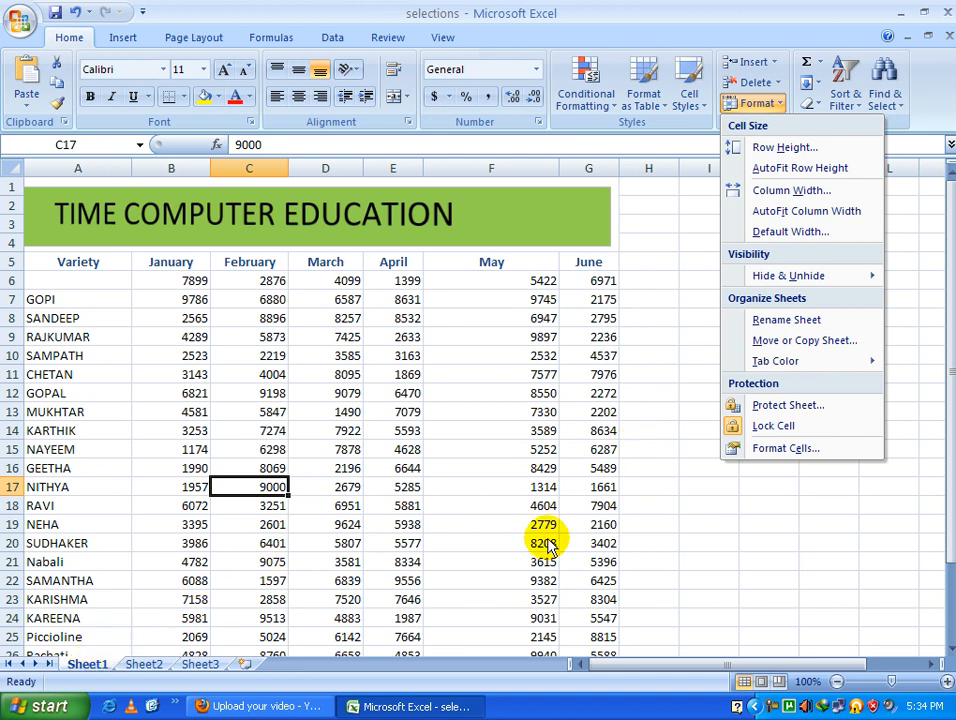
{"action": "left_click", "coordinate": [797, 320]}
{"action": "type", "text": "S"}
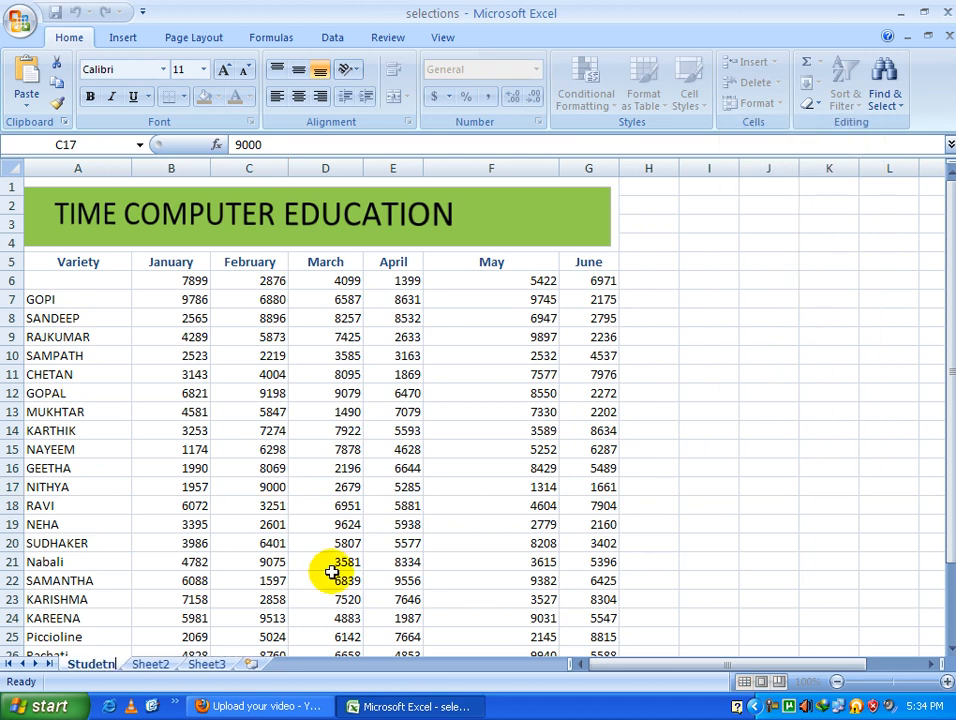
{"action": "left_click", "coordinate": [325, 432]}
{"action": "left_click", "coordinate": [770, 104]}
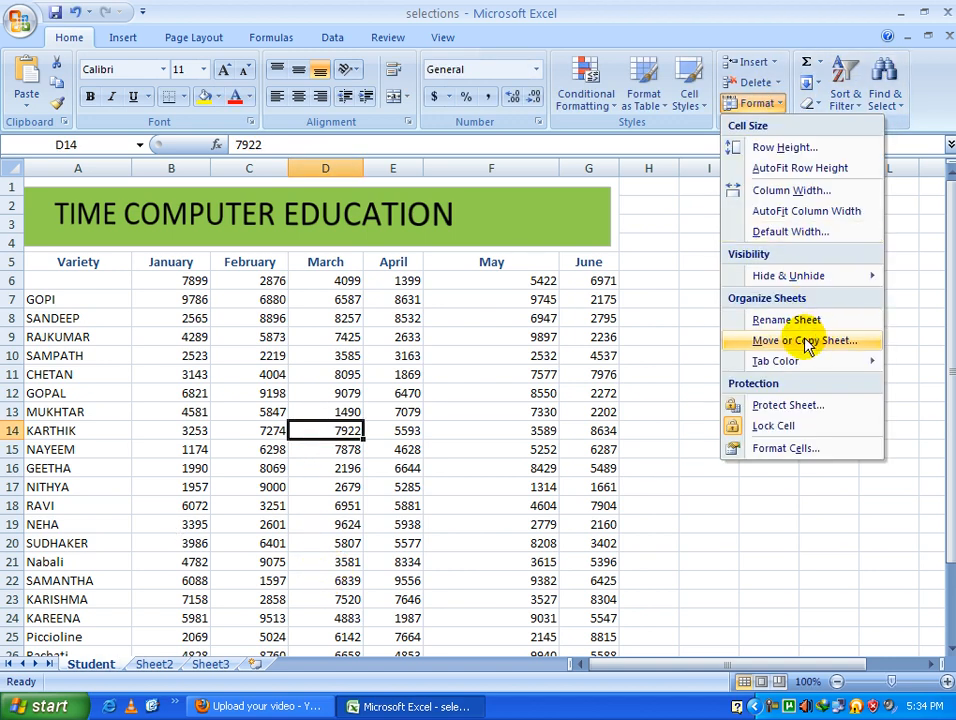
{"action": "left_click", "coordinate": [463, 352]}
{"action": "left_click", "coordinate": [170, 336]}
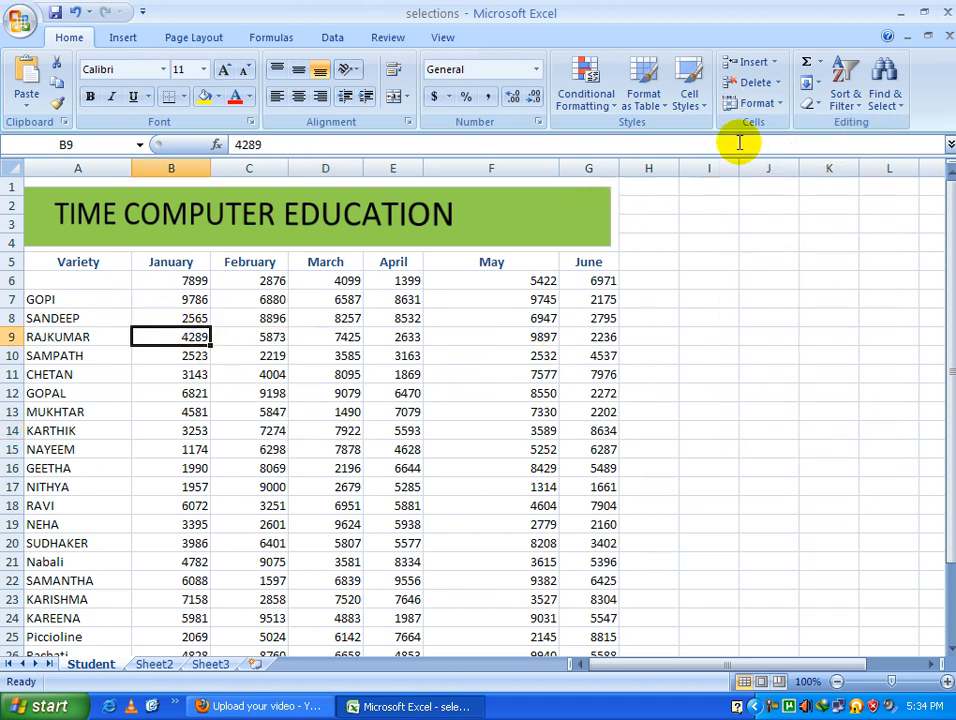
- Create a copy of the Student sheet within selections.xlsx, placed before the Student sheet
{"action": "left_click", "coordinate": [757, 103]}
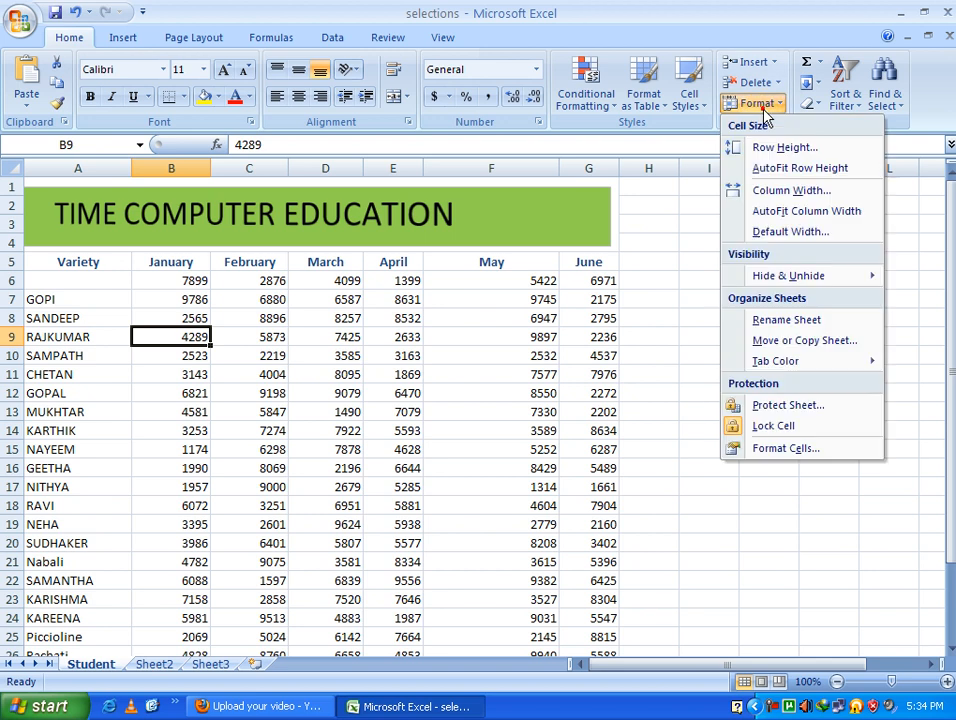
{"action": "left_click", "coordinate": [803, 341]}
{"action": "left_click", "coordinate": [524, 467]}
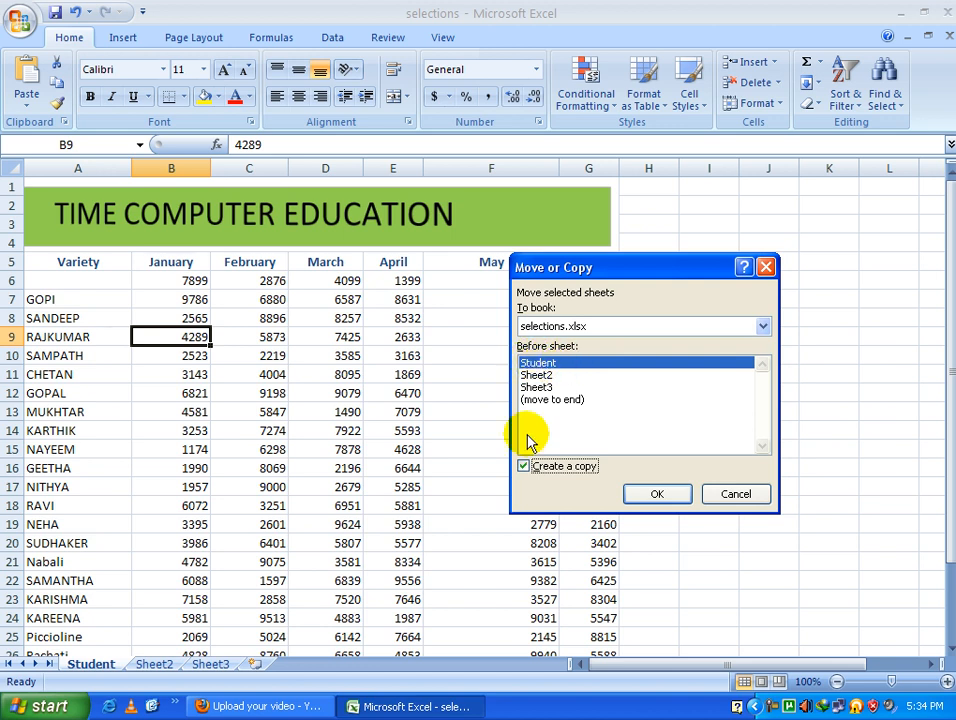
{"action": "left_click", "coordinate": [651, 494]}
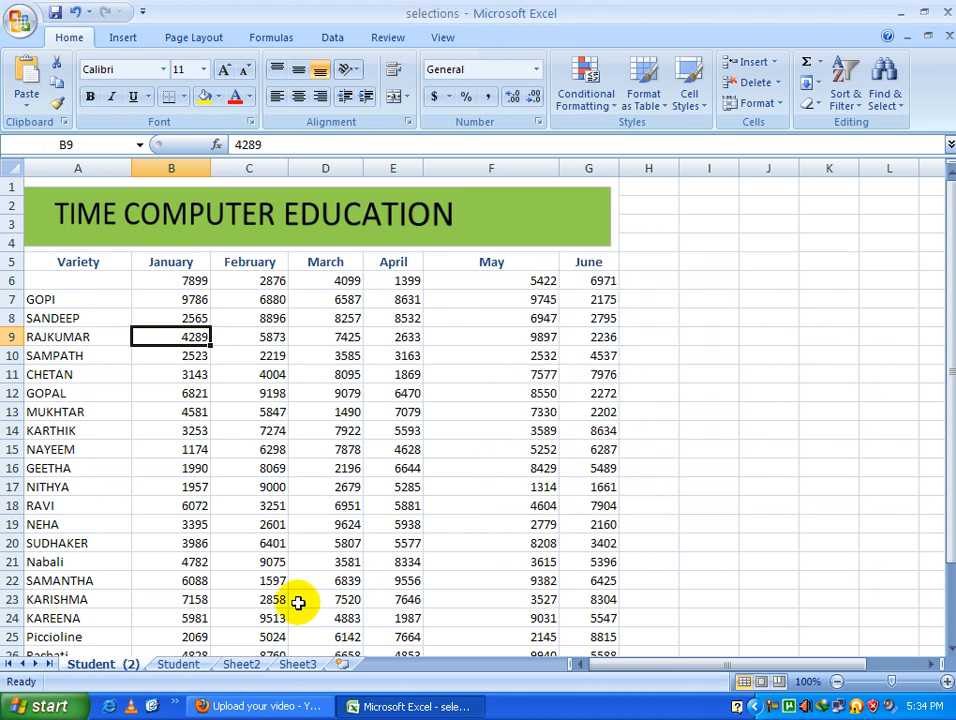
- Set the original Student sheet's tab color to standard red and view the tab from Sheet2
{"action": "left_click", "coordinate": [185, 667]}
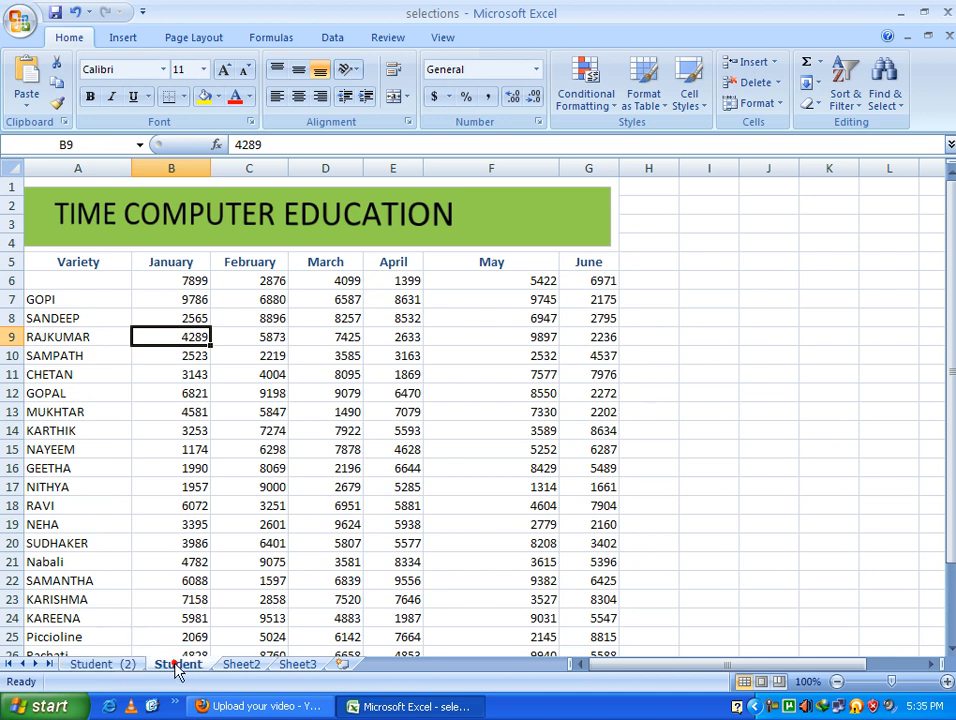
{"action": "left_click", "coordinate": [188, 668]}
{"action": "left_click", "coordinate": [757, 103]}
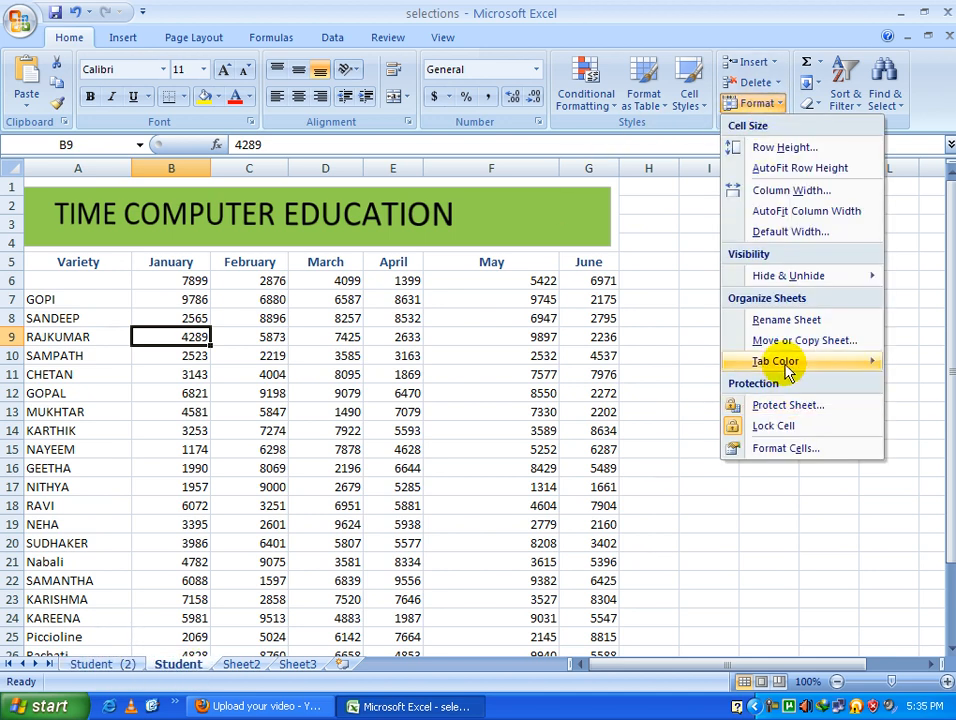
{"action": "mouse_move", "coordinate": [785, 362]}
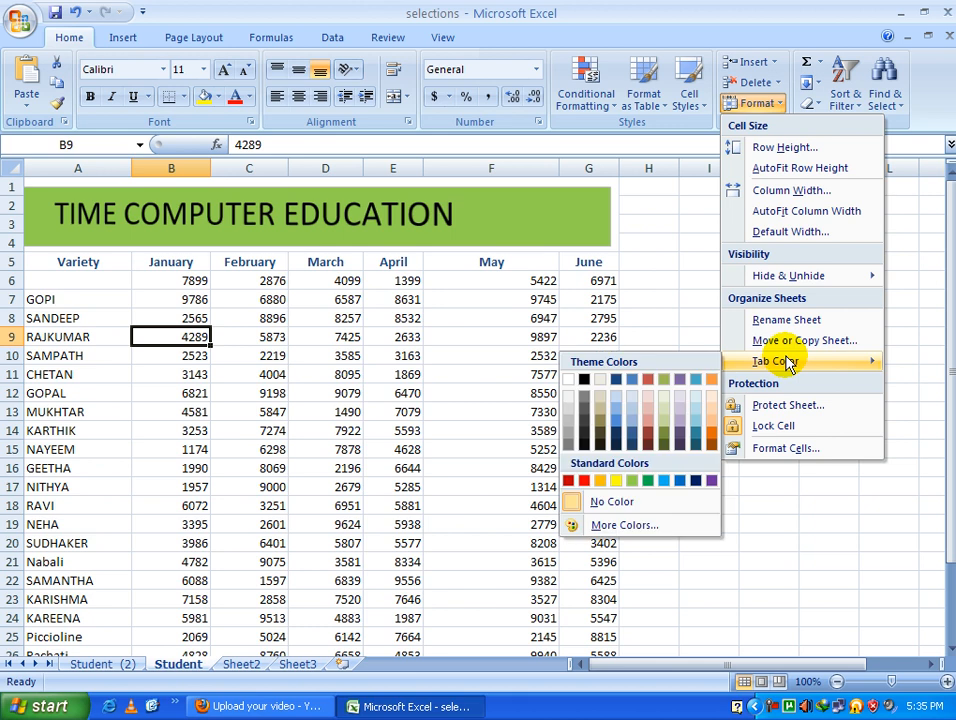
{"action": "left_click", "coordinate": [586, 483]}
{"action": "left_click", "coordinate": [247, 666]}
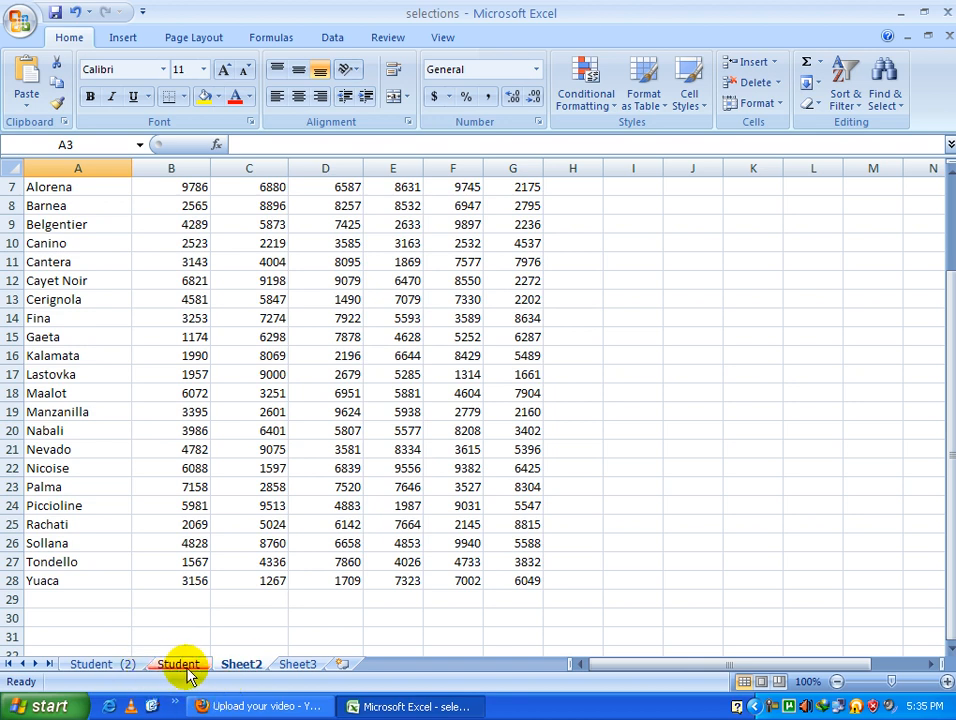
- Set the Student (2) sheet's tab color to standard green and switch between both Student sheets to compare their tabs
{"action": "left_click", "coordinate": [120, 664]}
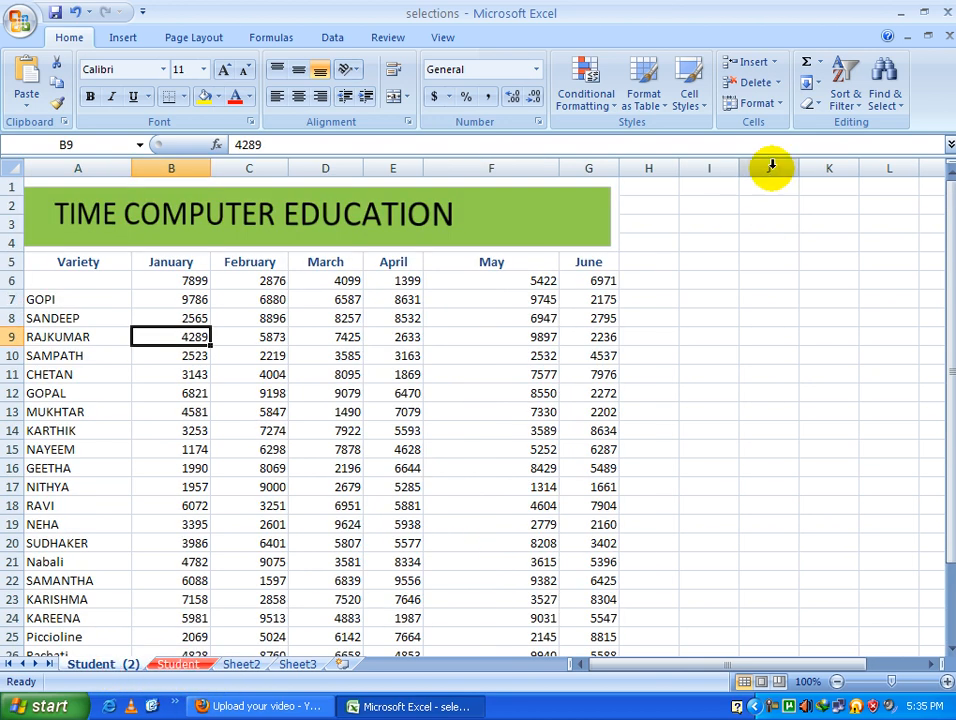
{"action": "left_click", "coordinate": [765, 104]}
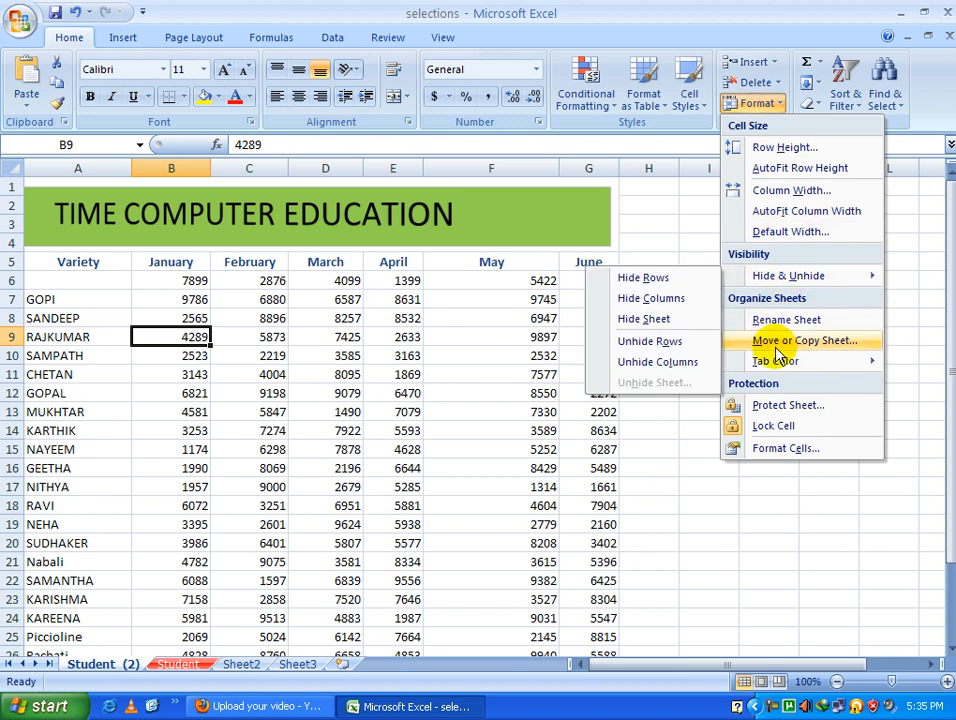
{"action": "mouse_move", "coordinate": [784, 365]}
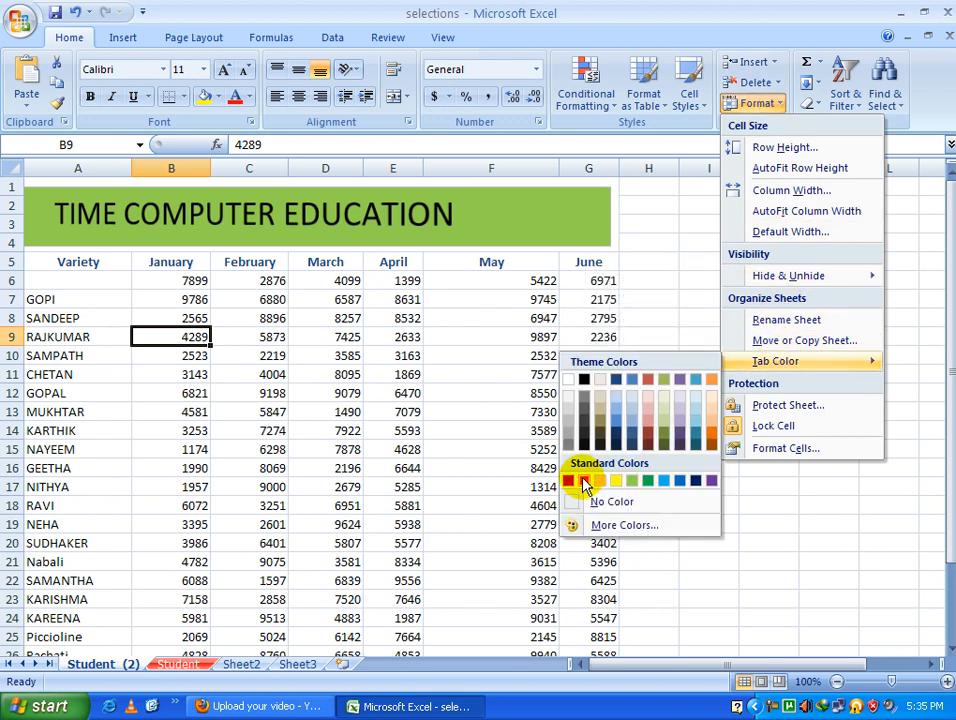
{"action": "left_click", "coordinate": [645, 488]}
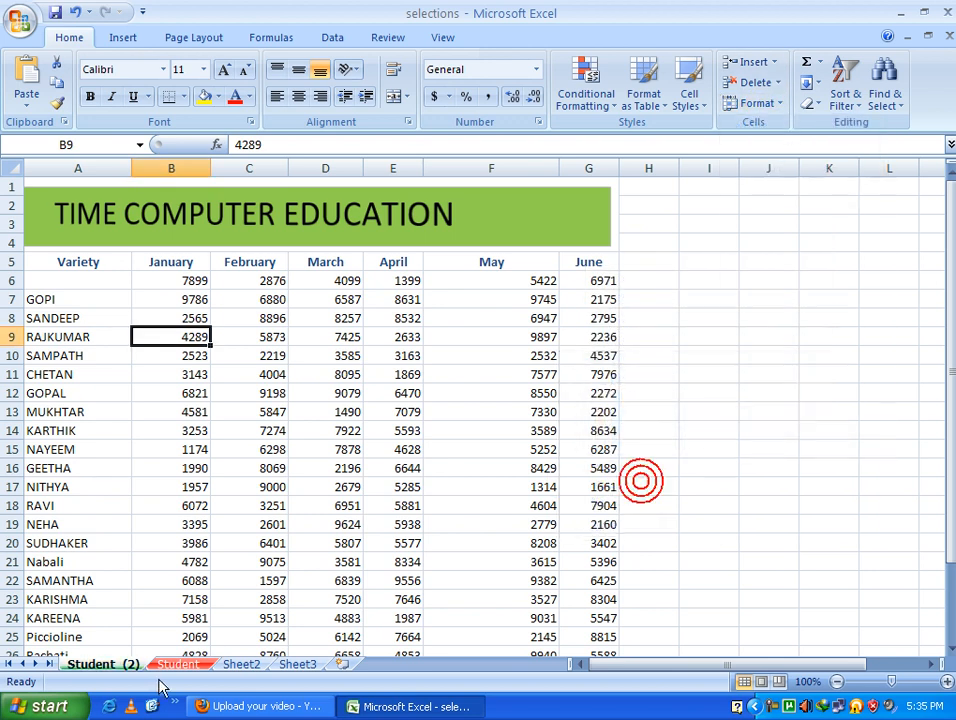
{"action": "left_click", "coordinate": [188, 637]}
{"action": "left_click", "coordinate": [181, 586]}
{"action": "left_click", "coordinate": [178, 664]}
{"action": "left_click", "coordinate": [100, 664]}
{"action": "left_click", "coordinate": [263, 506]}
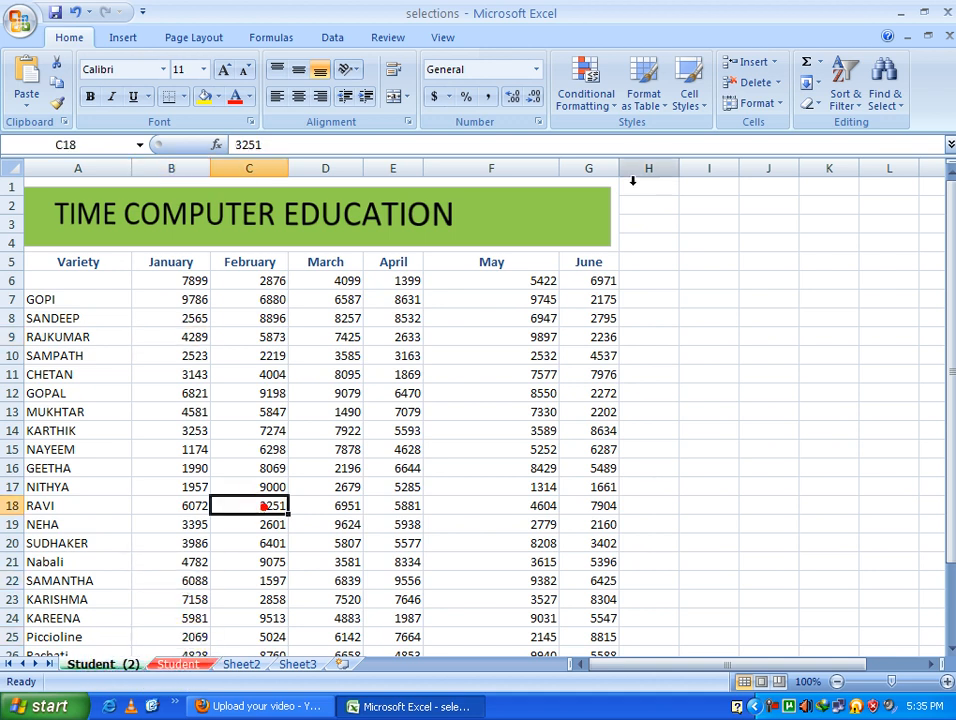
{"action": "left_click", "coordinate": [757, 104]}
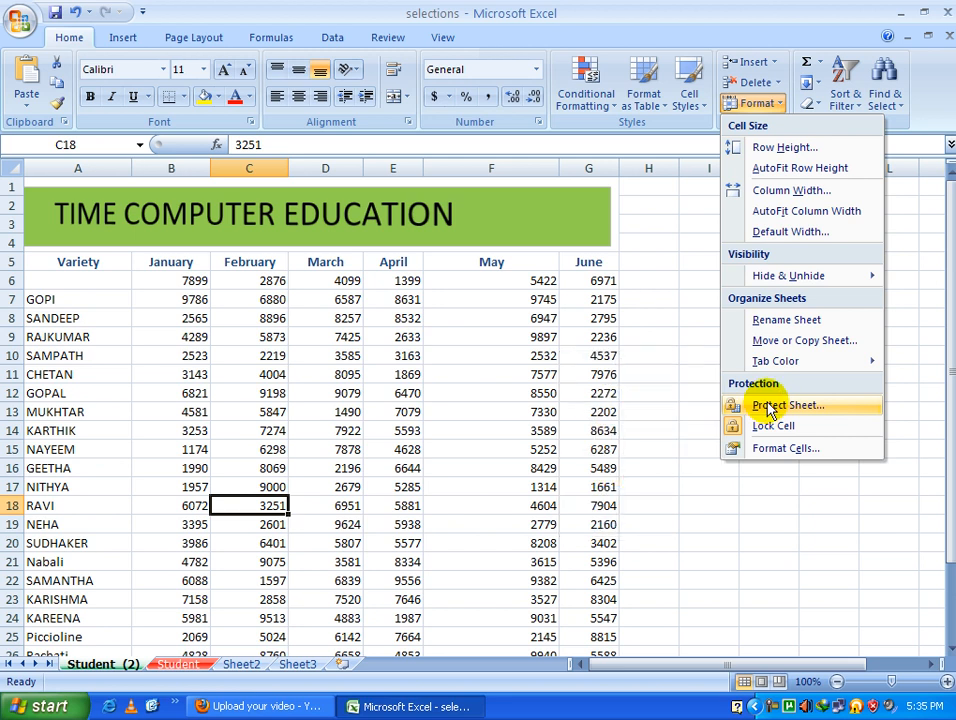
{"action": "left_click", "coordinate": [681, 340]}
{"action": "scroll", "coordinate": [640, 346], "scroll_direction": "down", "scroll_amount": 1}
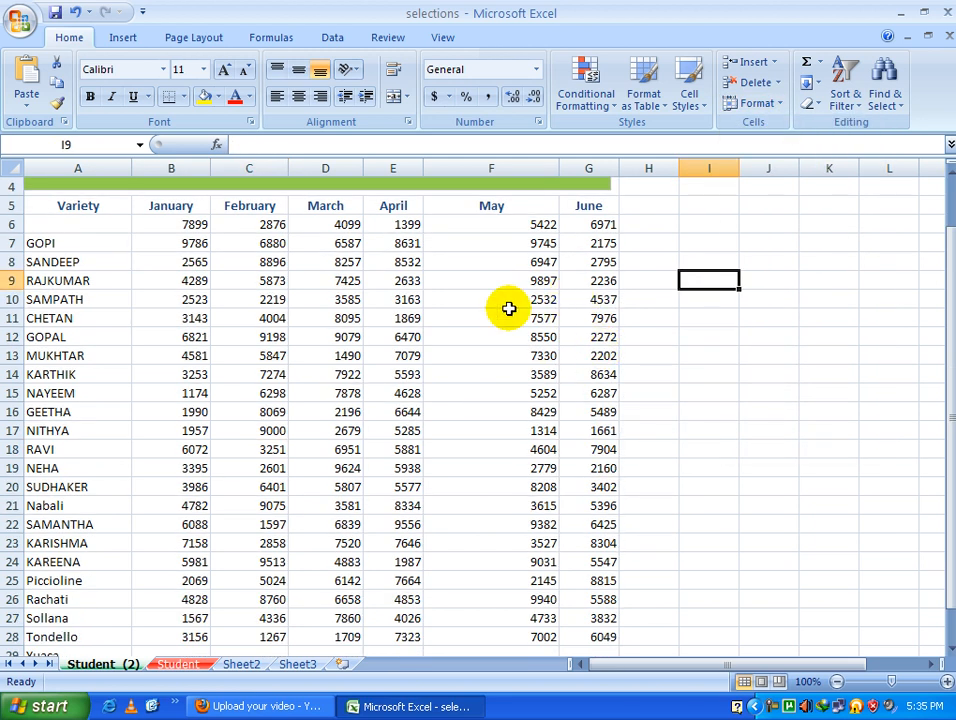
{"action": "scroll", "coordinate": [470, 318], "scroll_direction": "down", "scroll_amount": 1}
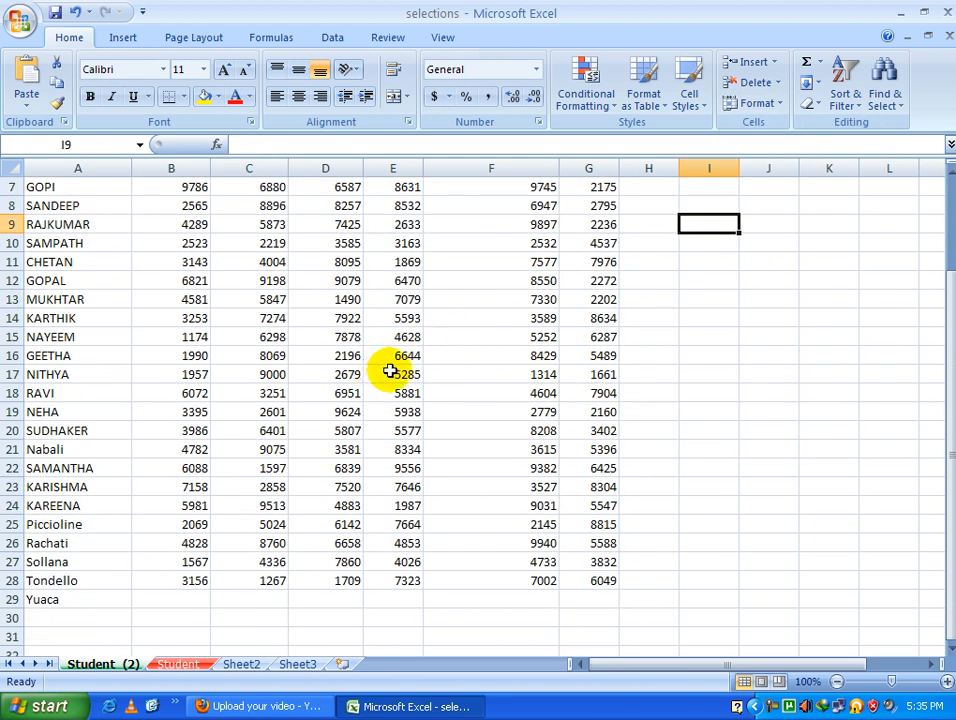
{"action": "scroll", "coordinate": [389, 371], "scroll_direction": "up", "scroll_amount": 2}
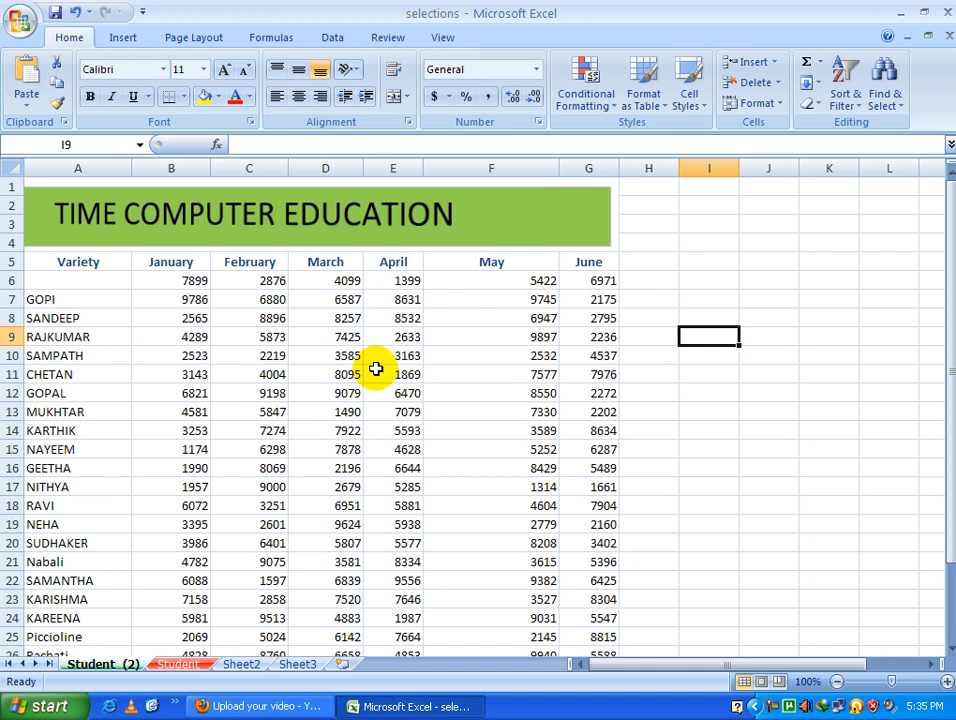
- Clear the May value in cell F8 of the Student (2) sheet
{"action": "left_click", "coordinate": [530, 320]}
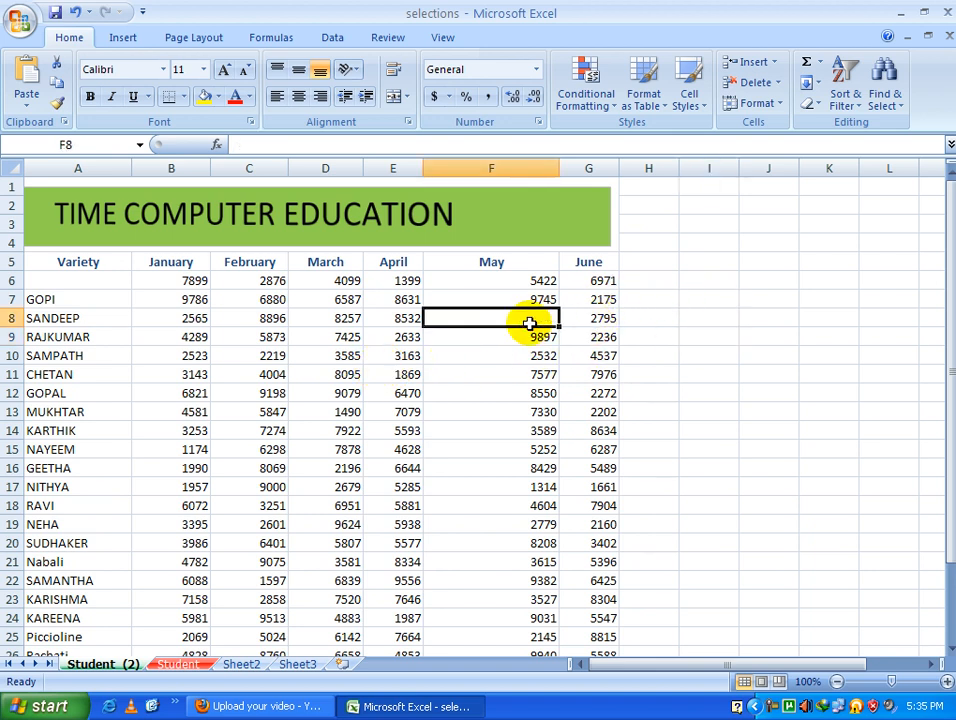
{"action": "left_click", "coordinate": [642, 323]}
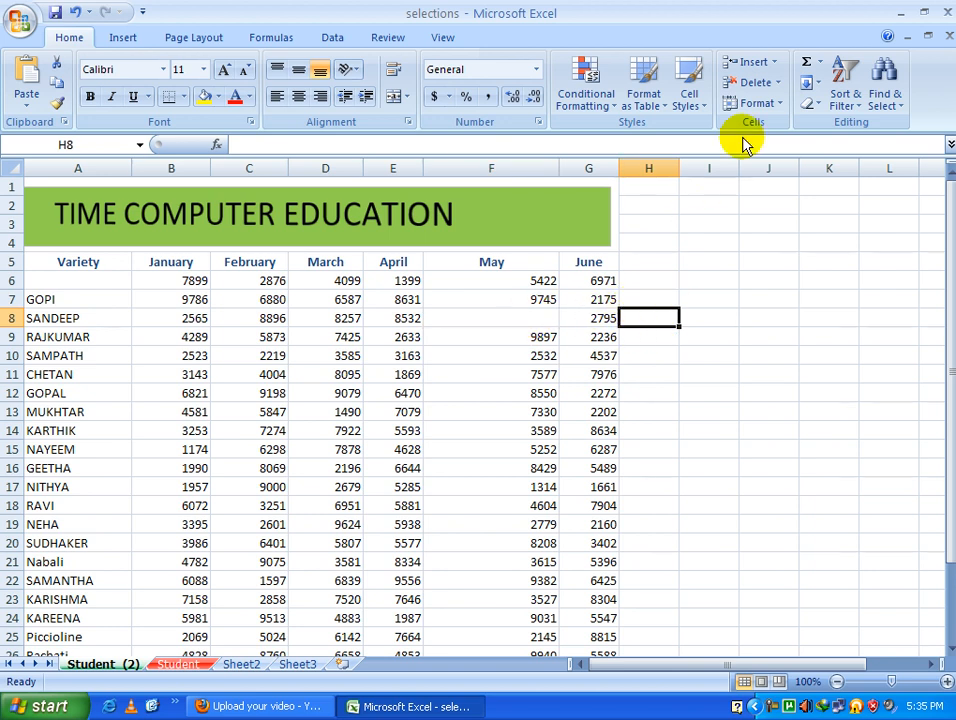
- Protect the Student (2) sheet with an unprotect password, keeping the default permissions, and re-enter the password to confirm
{"action": "left_click", "coordinate": [752, 104]}
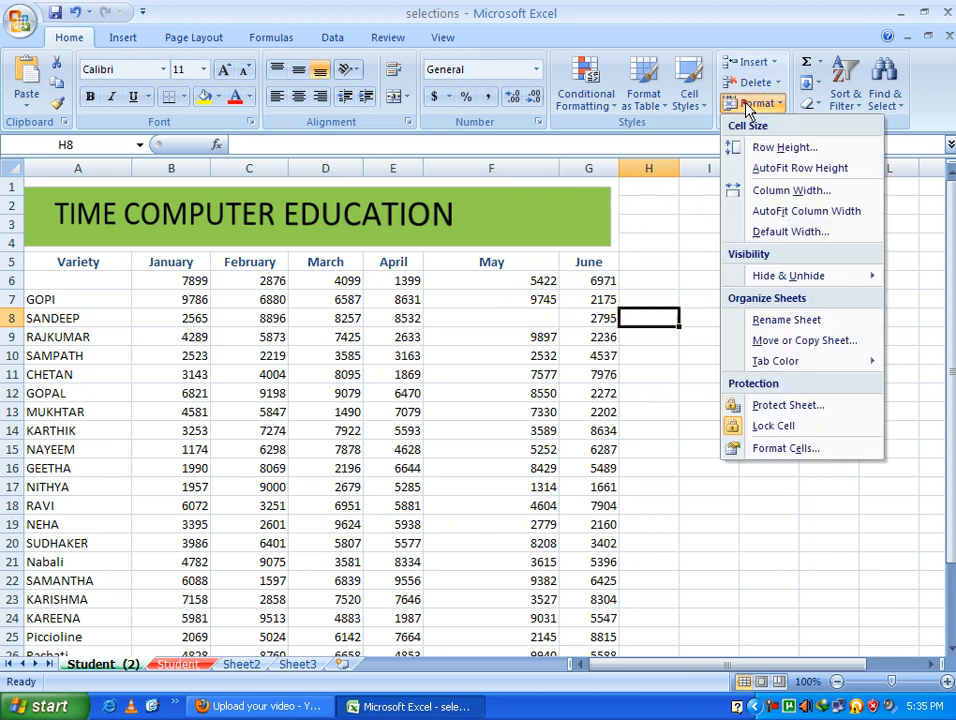
{"action": "left_click", "coordinate": [780, 407]}
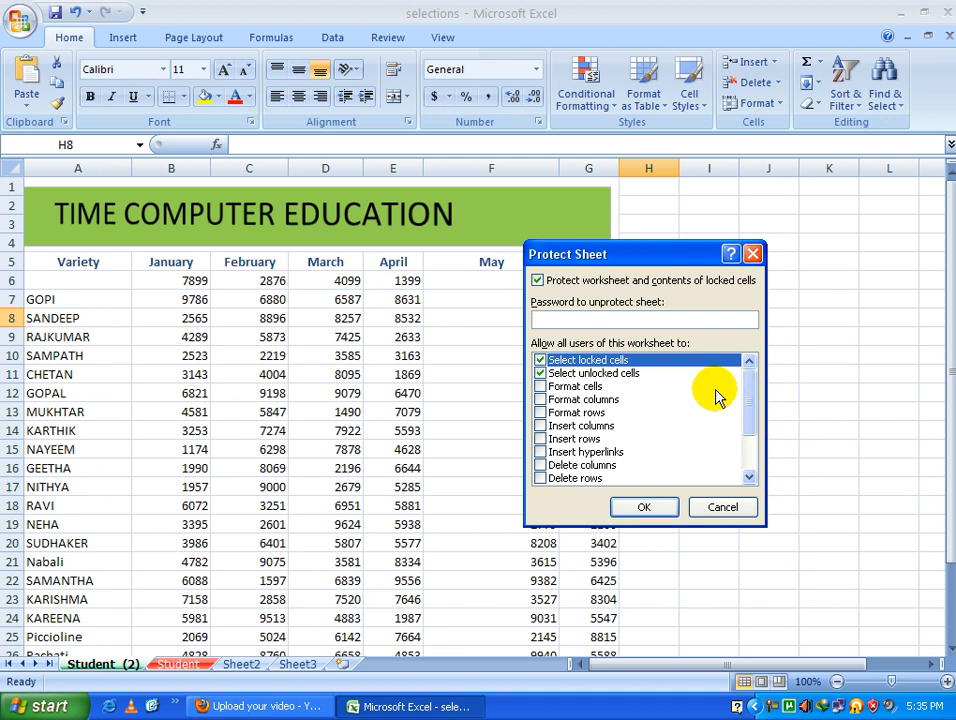
{"action": "left_click", "coordinate": [633, 508]}
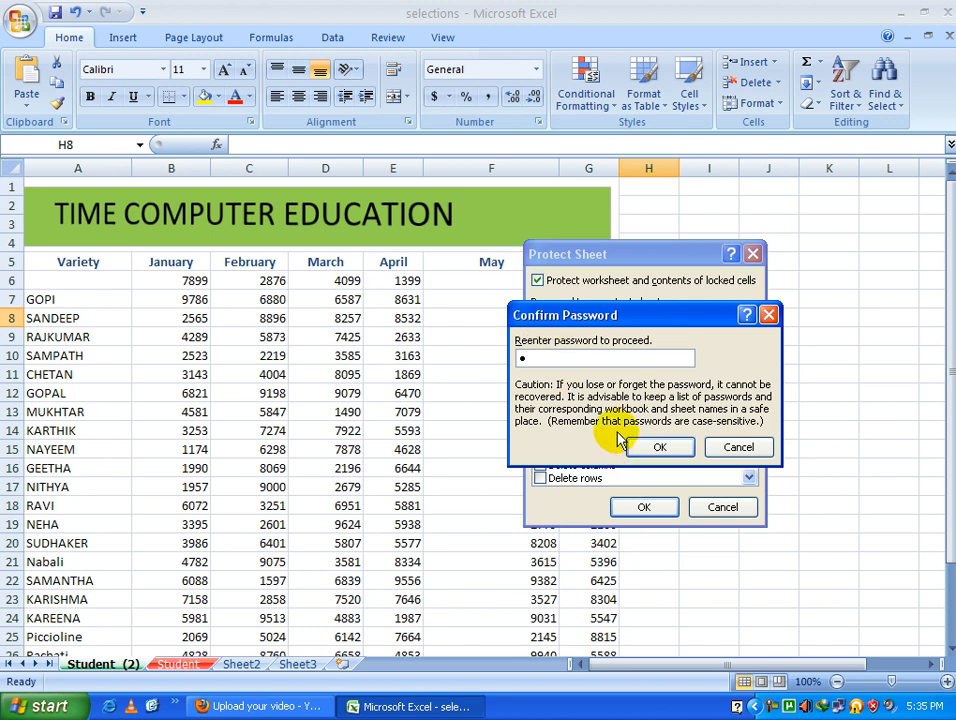
{"action": "left_click", "coordinate": [648, 446]}
- Try to clear cells H8 and F10 on the protected Student (2) sheet
{"action": "key", "text": "Delete"}
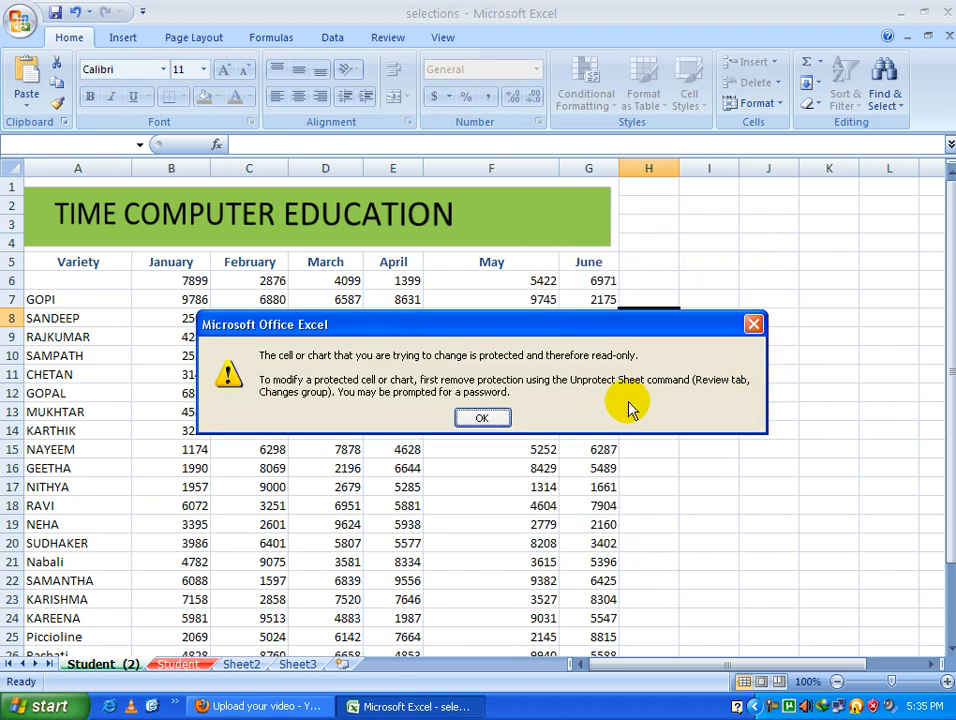
{"action": "left_click", "coordinate": [480, 419]}
{"action": "left_click", "coordinate": [544, 354]}
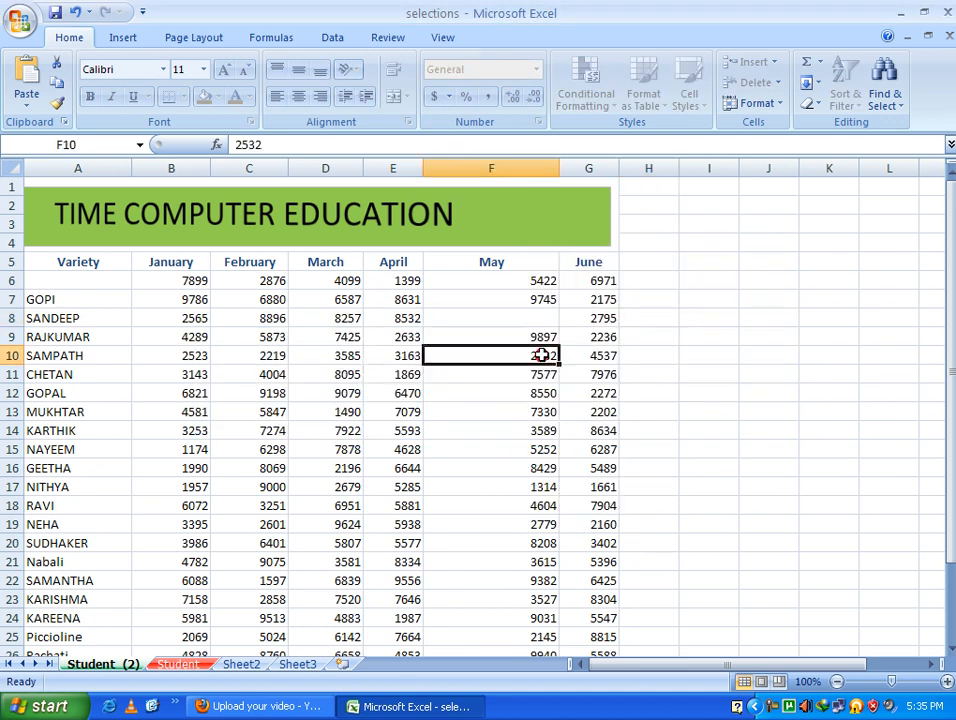
{"action": "key", "text": "Delete"}
{"action": "left_click", "coordinate": [470, 418]}
- Unprotect the Student (2) sheet by entering its sheet password
{"action": "left_click", "coordinate": [771, 106]}
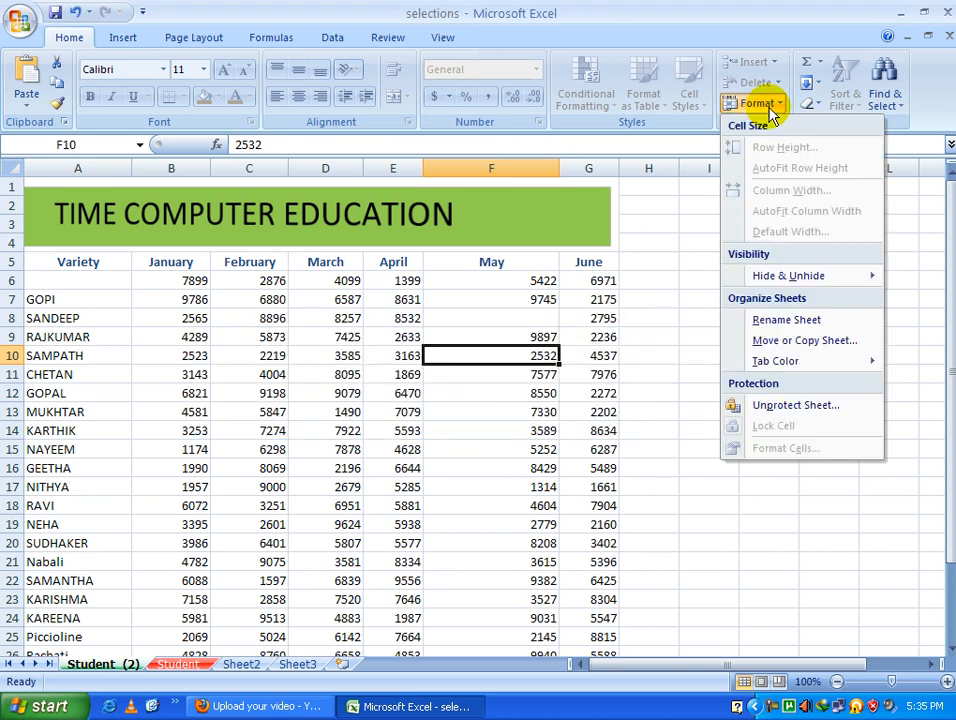
{"action": "left_click", "coordinate": [790, 405]}
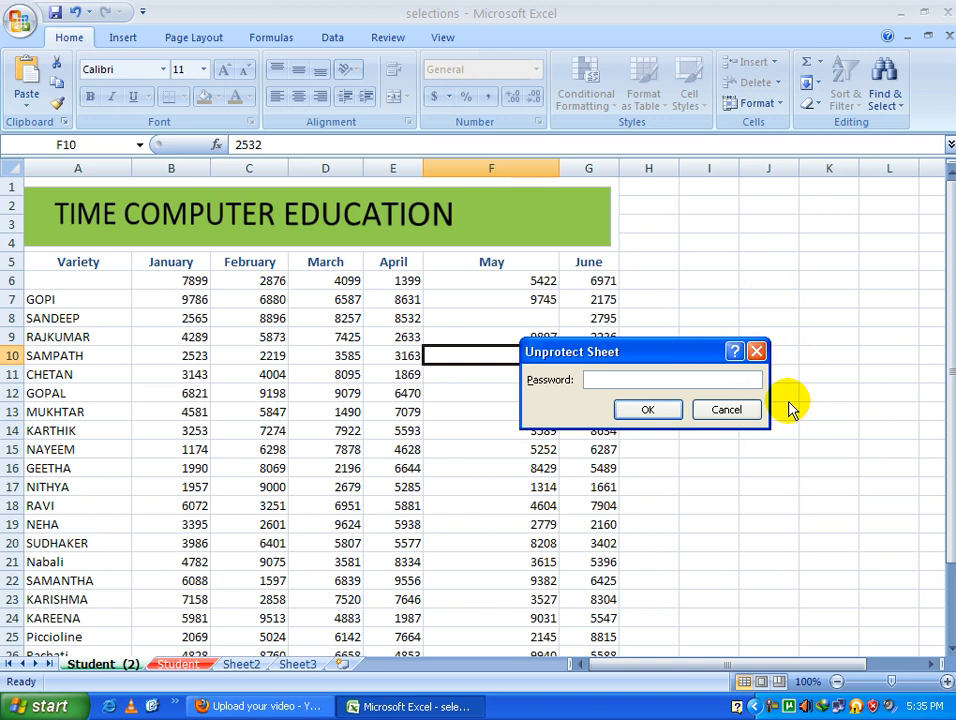
{"action": "left_click", "coordinate": [636, 411]}
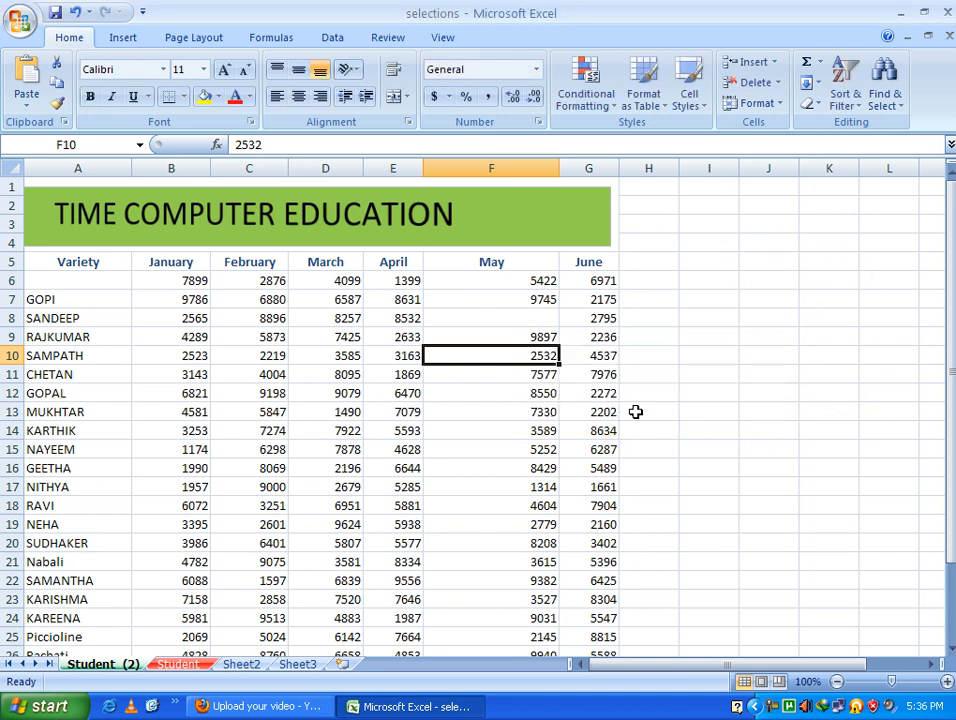
- Set the text orientation of cell A7 to 23 degrees with Format Cells
{"action": "left_click", "coordinate": [771, 103]}
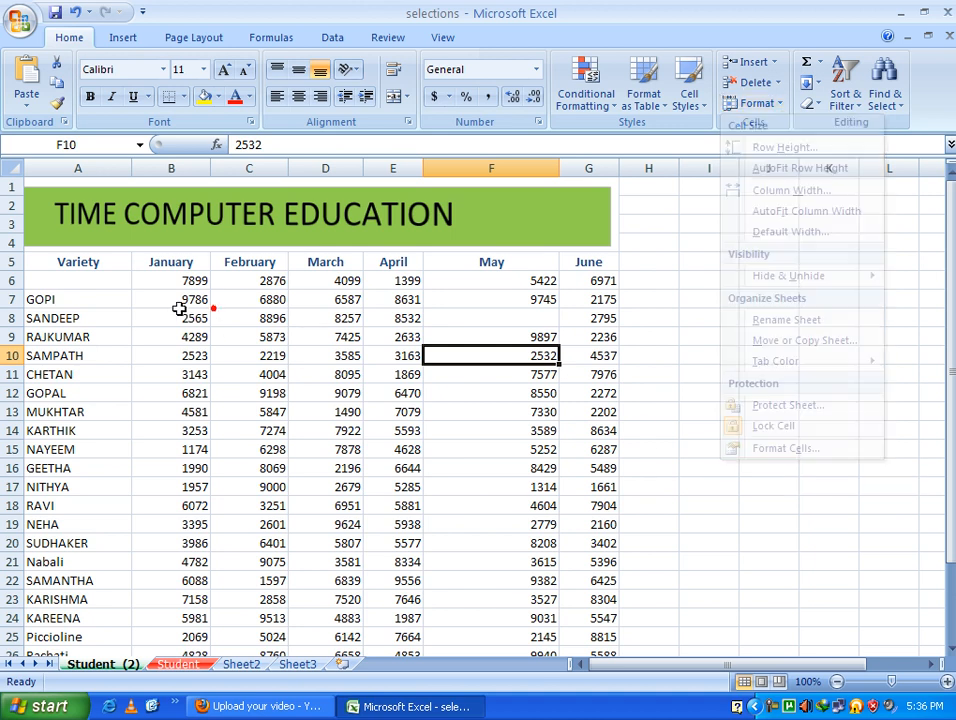
{"action": "left_click", "coordinate": [110, 300]}
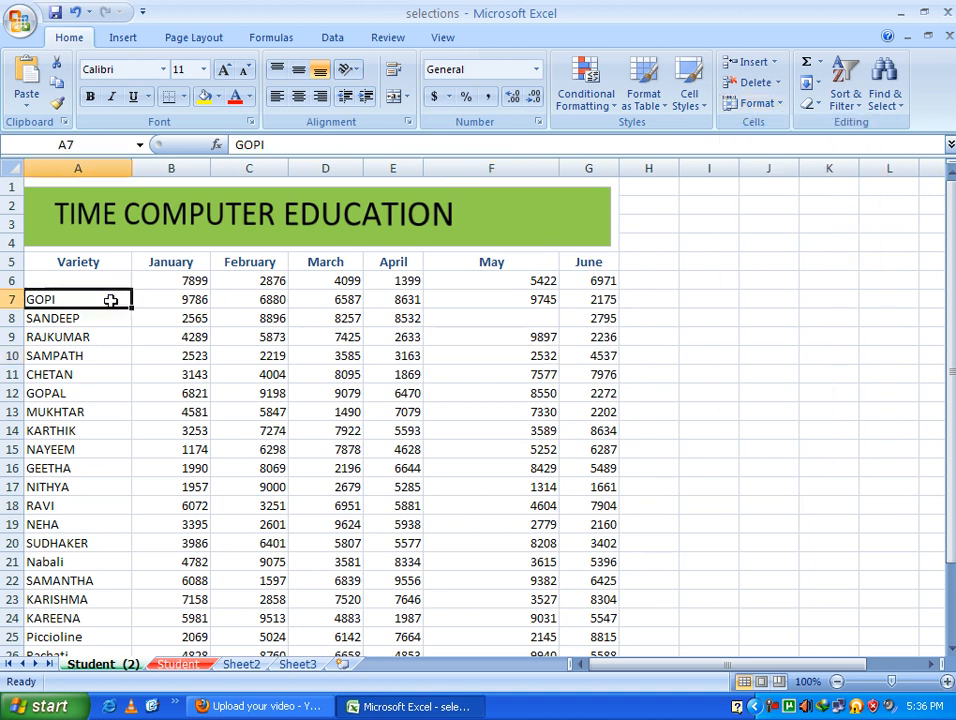
{"action": "left_click", "coordinate": [755, 103]}
{"action": "left_click", "coordinate": [790, 447]}
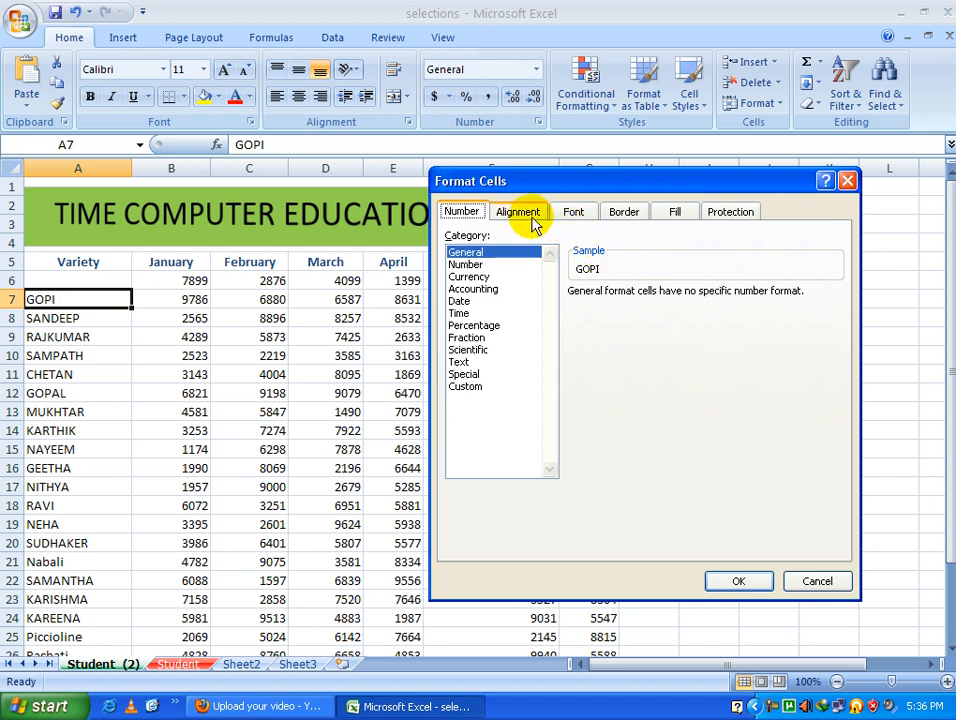
{"action": "left_click", "coordinate": [527, 215]}
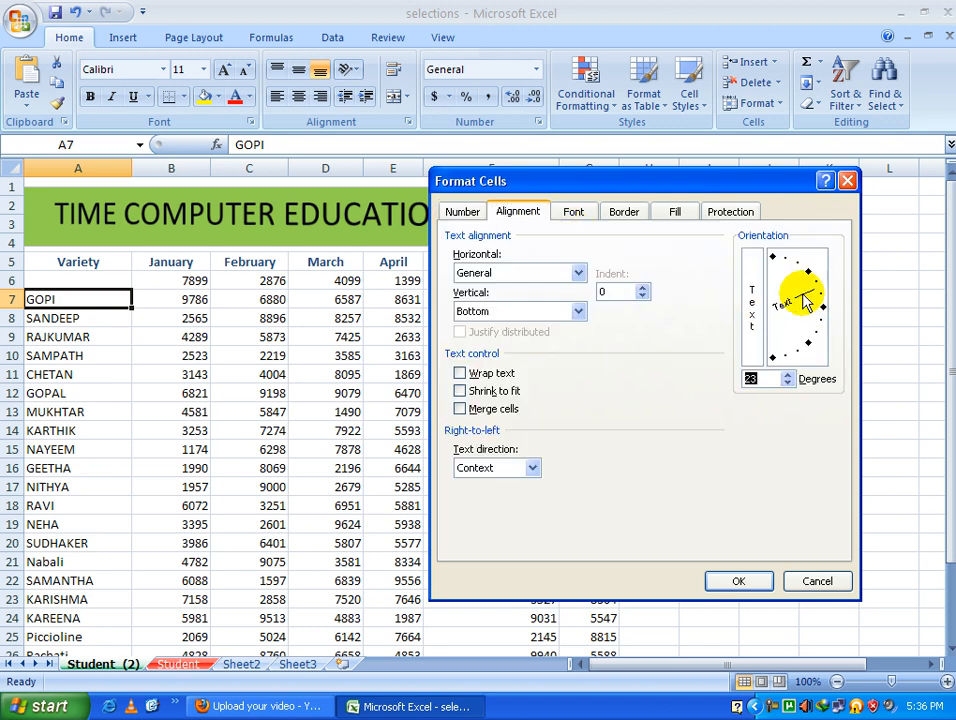
{"action": "left_click", "coordinate": [740, 576]}
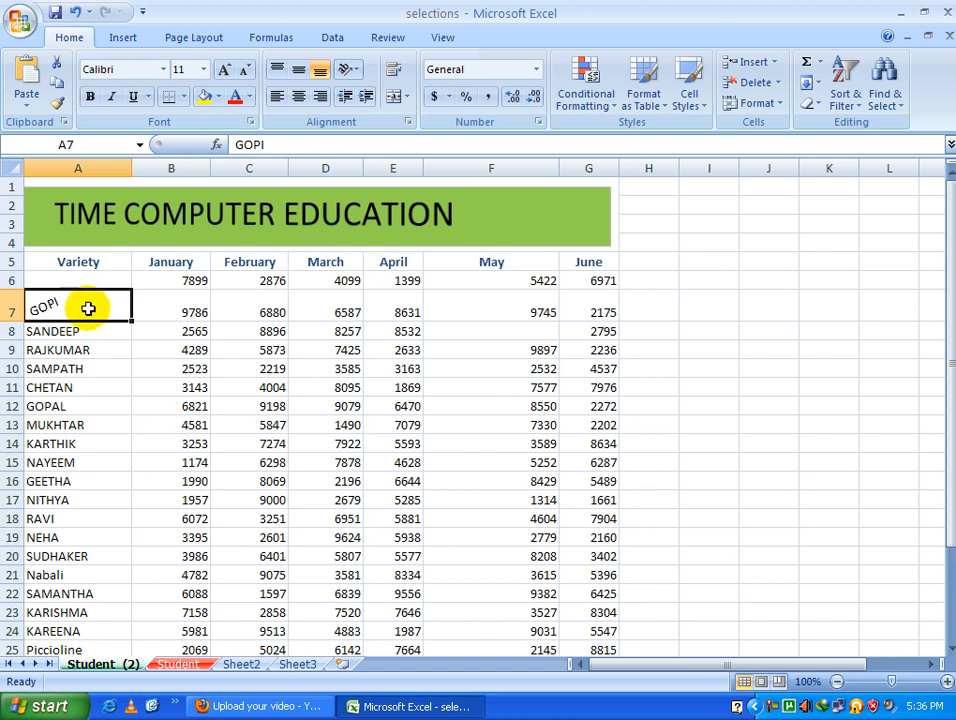
- Set the text orientation of cell A7 back to 0 degrees
{"action": "left_click", "coordinate": [754, 103]}
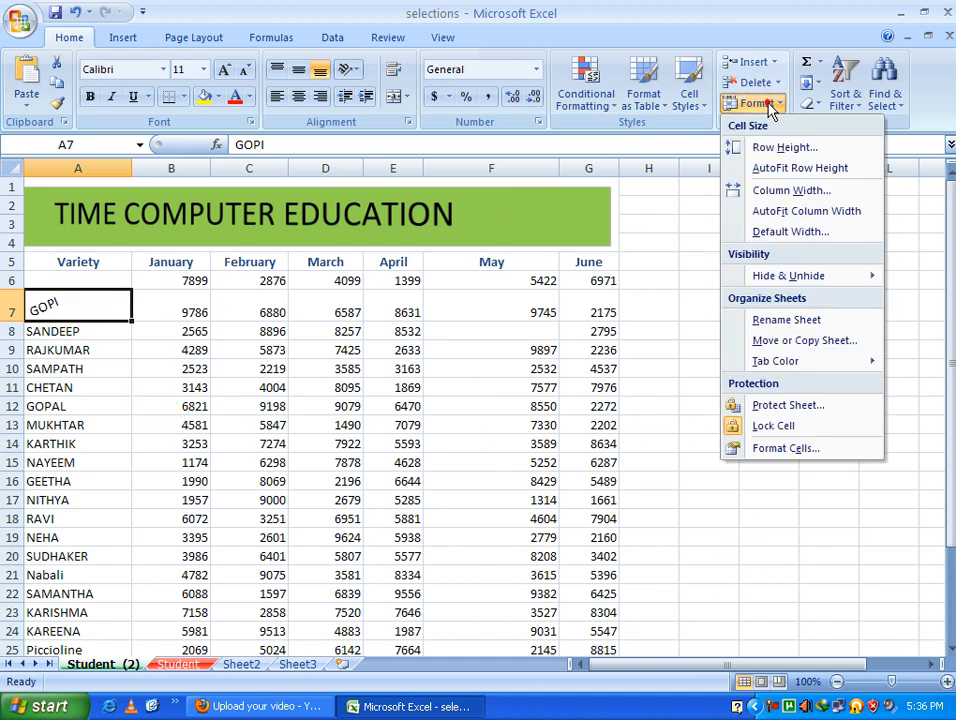
{"action": "left_click", "coordinate": [778, 448]}
{"action": "left_click_drag", "start_coordinate": [796, 341], "coordinate": [823, 309]}
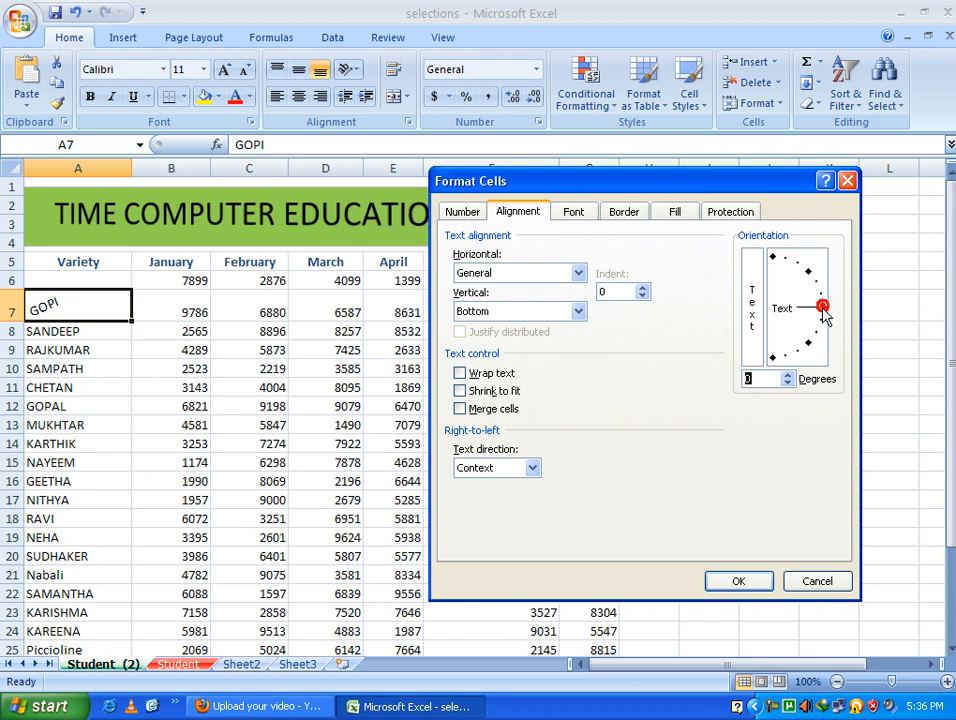
{"action": "left_click", "coordinate": [737, 578]}
- Choose standard red as the font color for cell H9 in Format Cells
{"action": "left_click", "coordinate": [673, 339]}
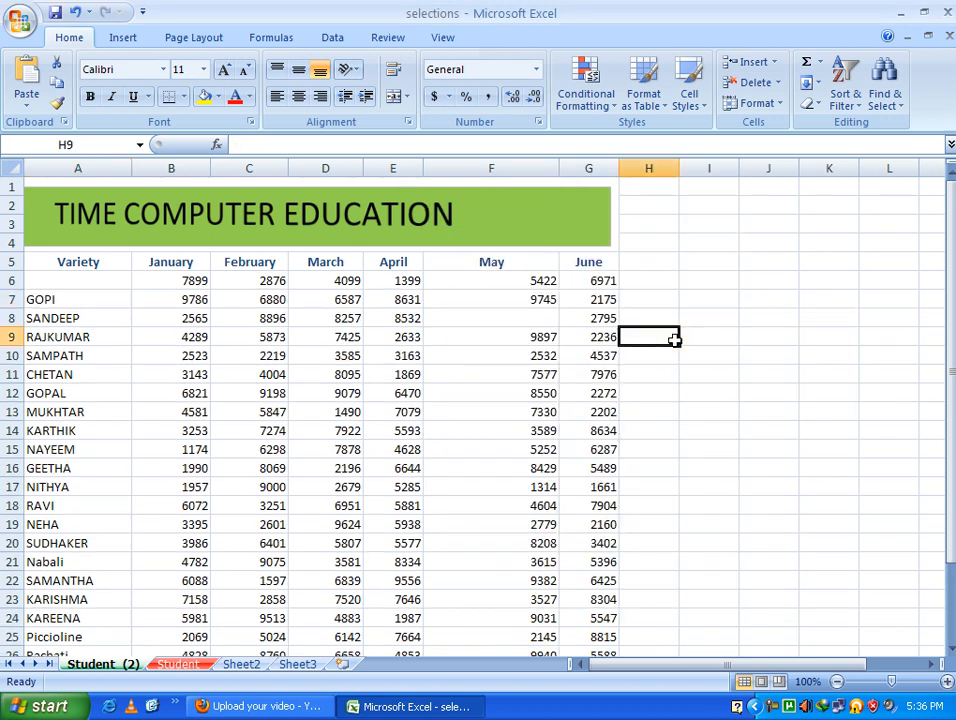
{"action": "left_click", "coordinate": [745, 103]}
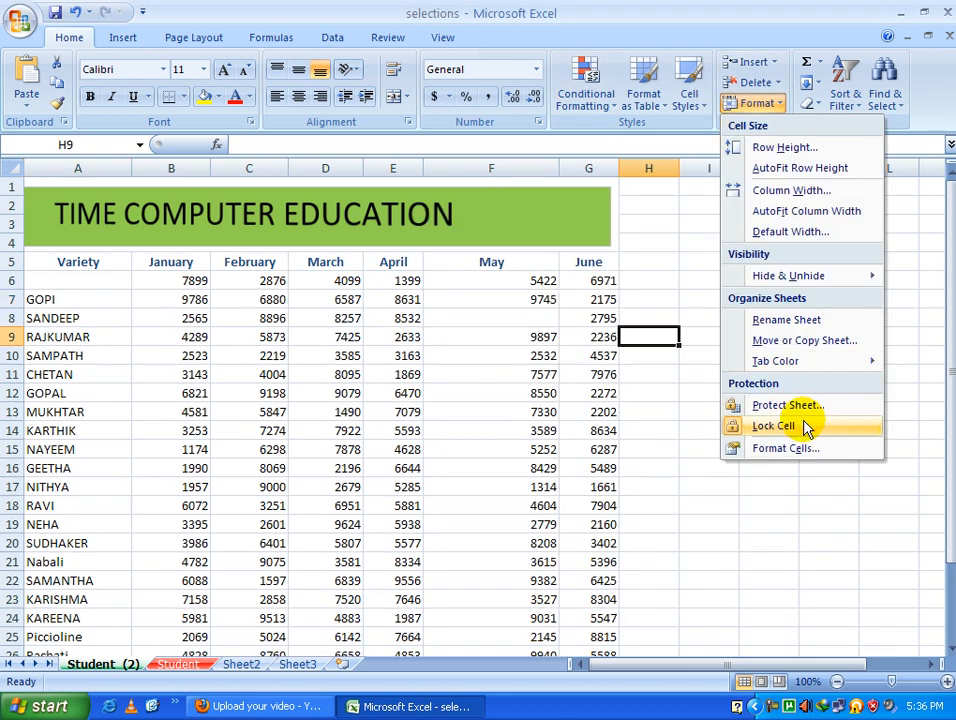
{"action": "left_click", "coordinate": [790, 450]}
{"action": "left_click", "coordinate": [573, 213]}
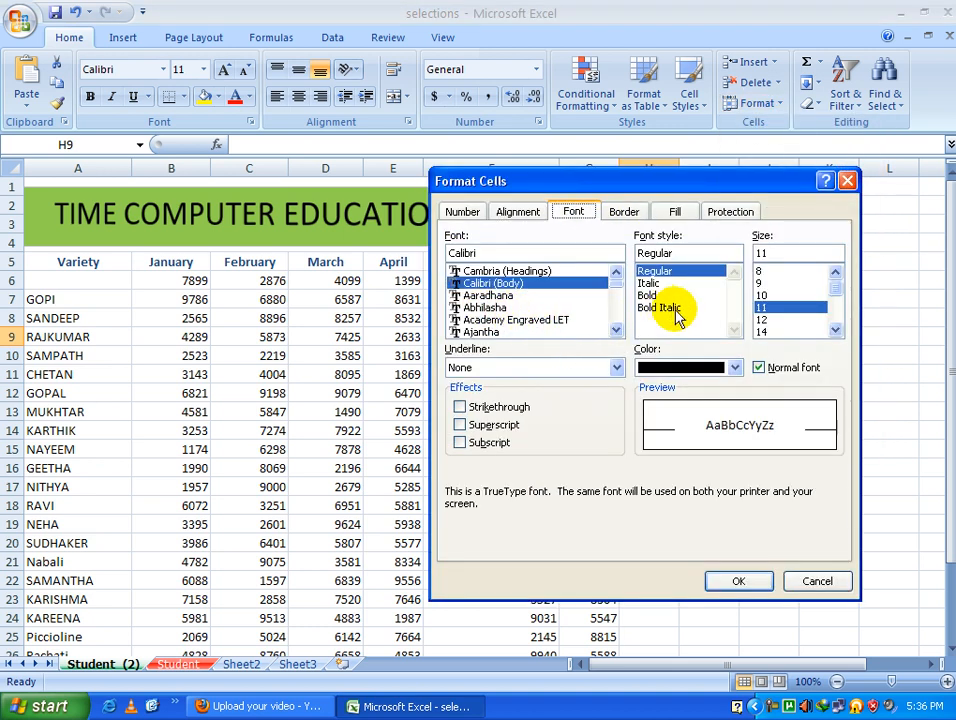
{"action": "left_click", "coordinate": [834, 331]}
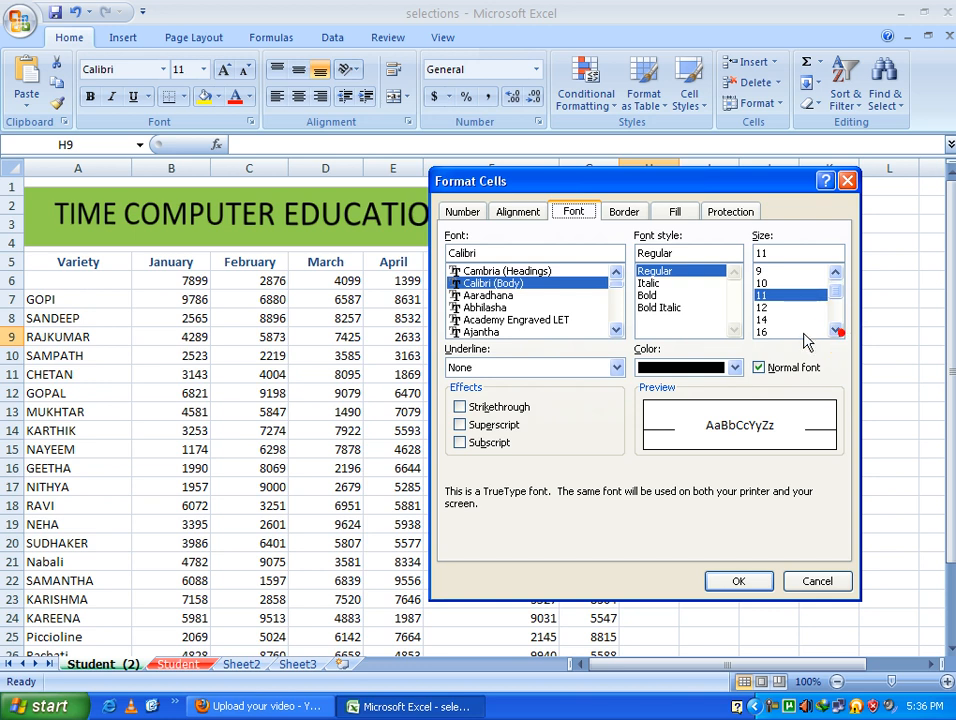
{"action": "left_click", "coordinate": [736, 368]}
{"action": "left_click", "coordinate": [660, 529]}
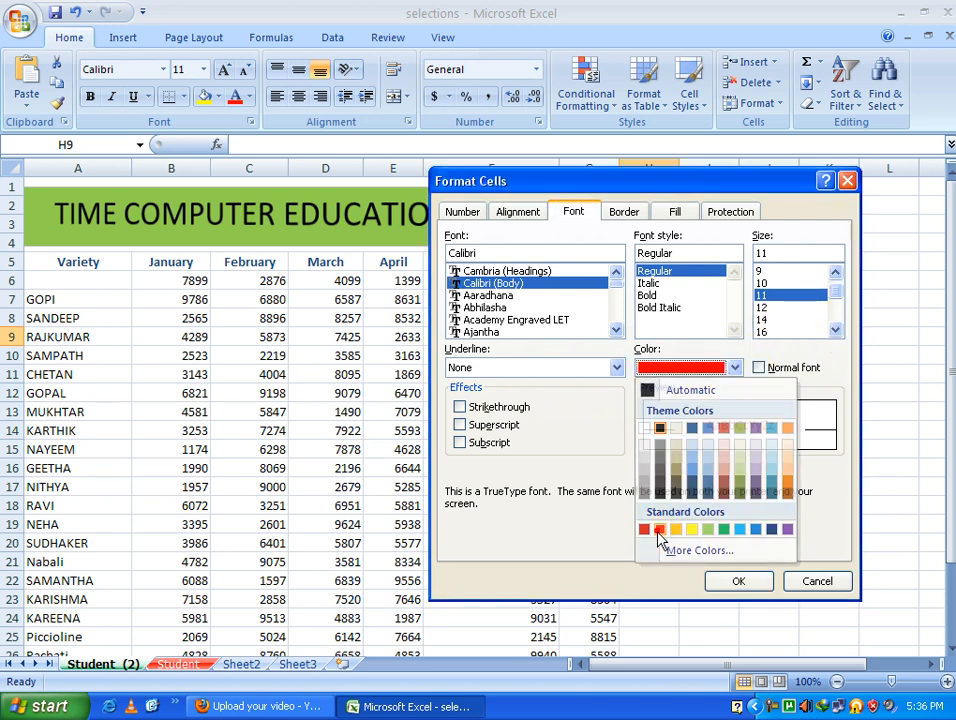
- Choose a thick, light red border line and a blue background fill for cell H9, and apply the formatting
{"action": "left_click", "coordinate": [627, 211]}
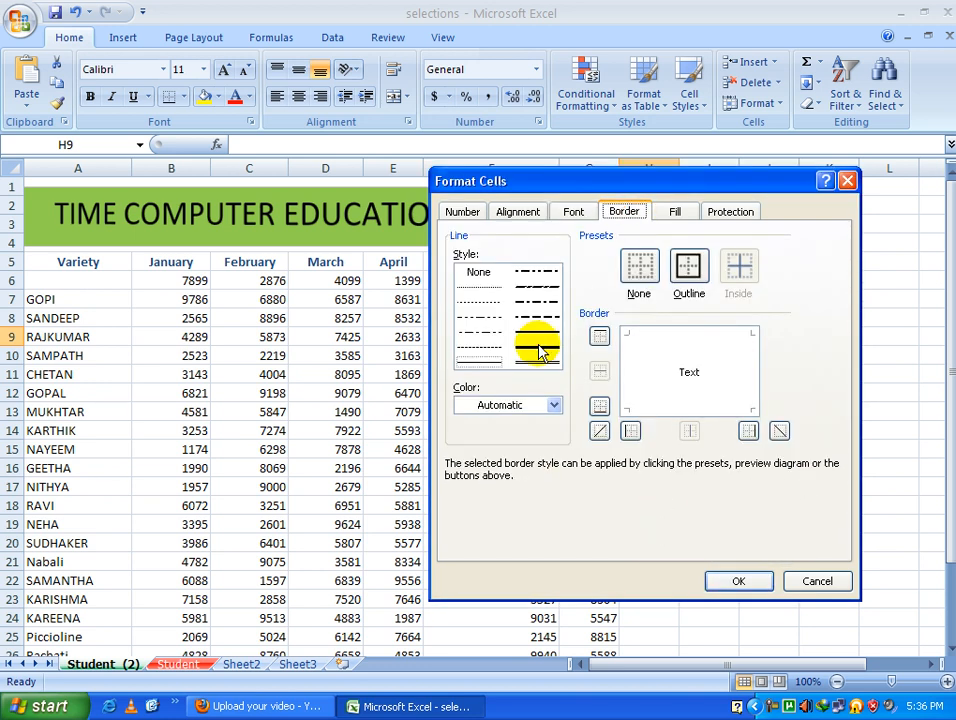
{"action": "left_click", "coordinate": [553, 405]}
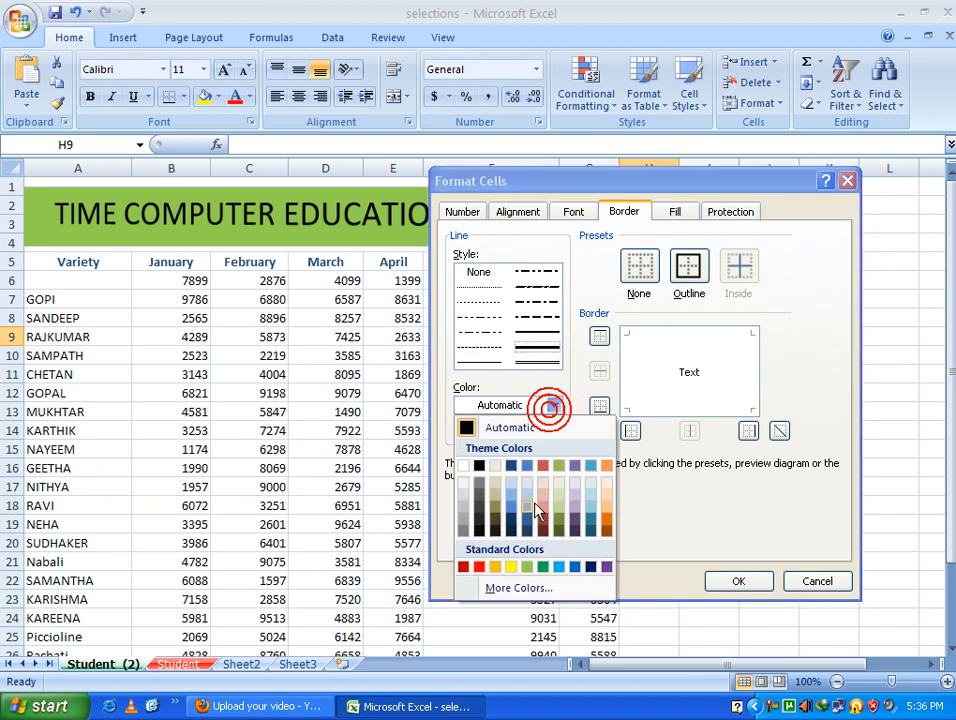
{"action": "left_click", "coordinate": [545, 497]}
{"action": "left_click", "coordinate": [674, 211]}
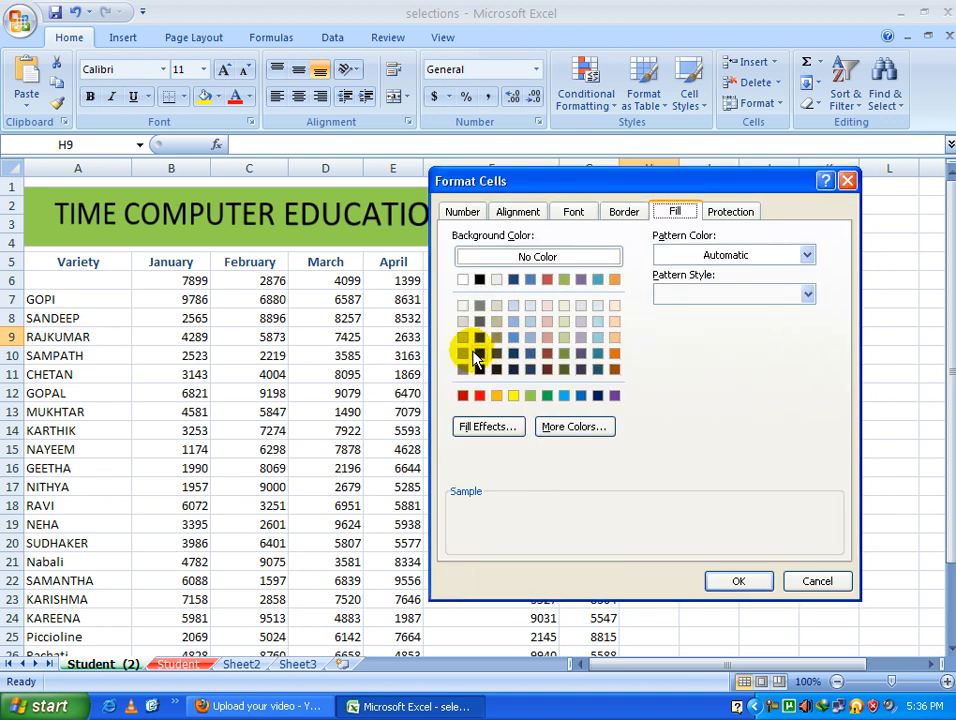
{"action": "left_click", "coordinate": [512, 338]}
{"action": "left_click", "coordinate": [727, 580]}
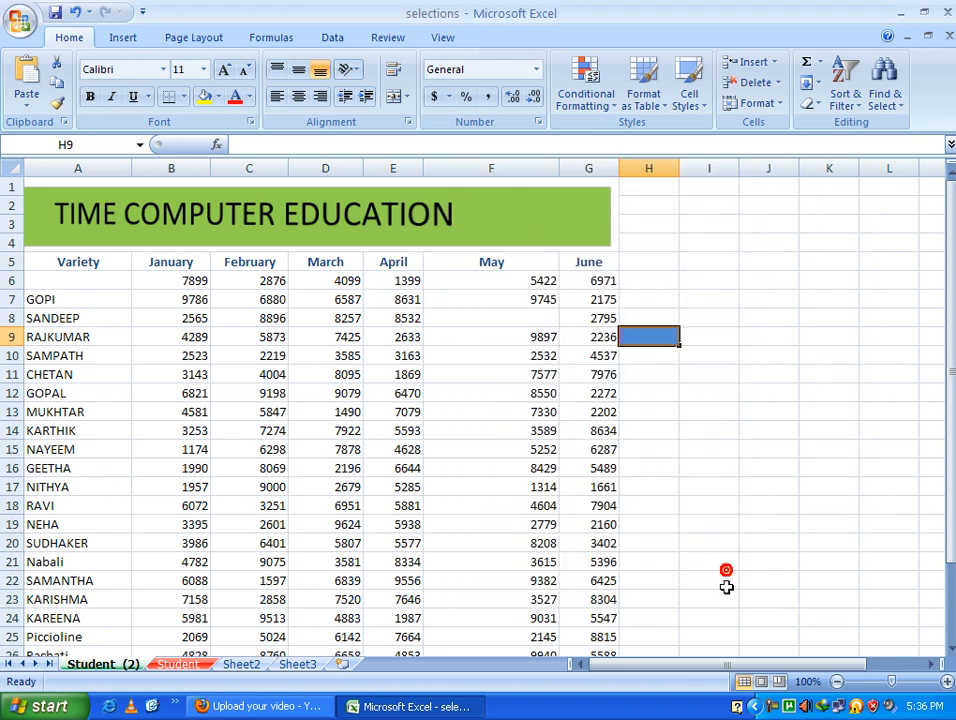
- Enter the sample text "cfdfd" in the formatted cell H9
{"action": "type", "text": "cfdfd"}
{"action": "left_click", "coordinate": [653, 368]}
{"action": "left_click", "coordinate": [661, 336]}
{"action": "left_click_drag", "start_coordinate": [745, 245], "coordinate": [837, 431]}
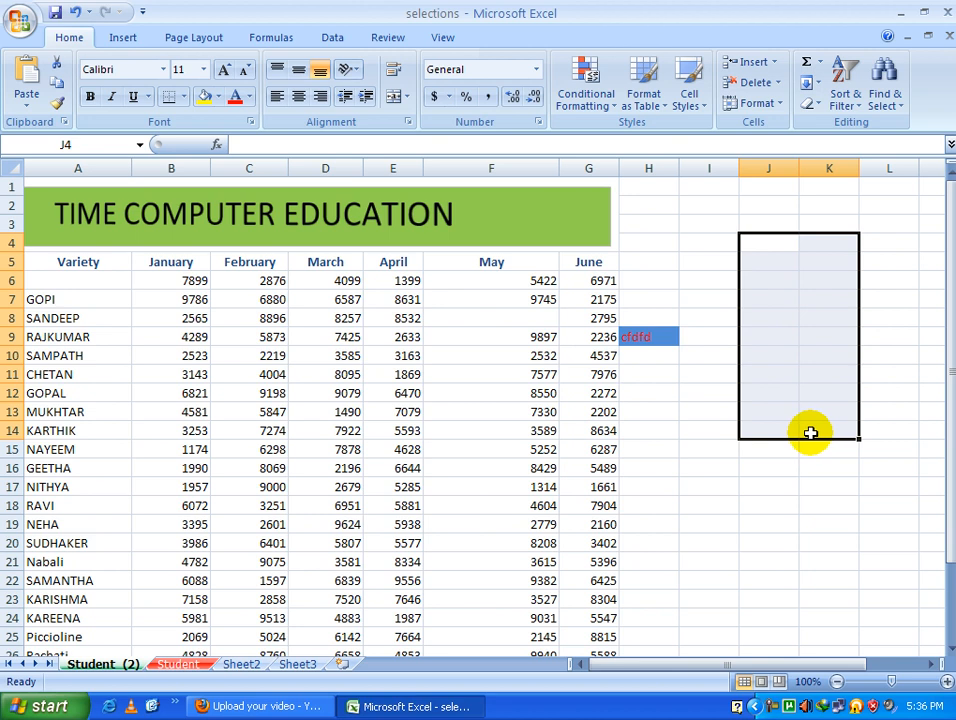
{"action": "left_click", "coordinate": [706, 350]}
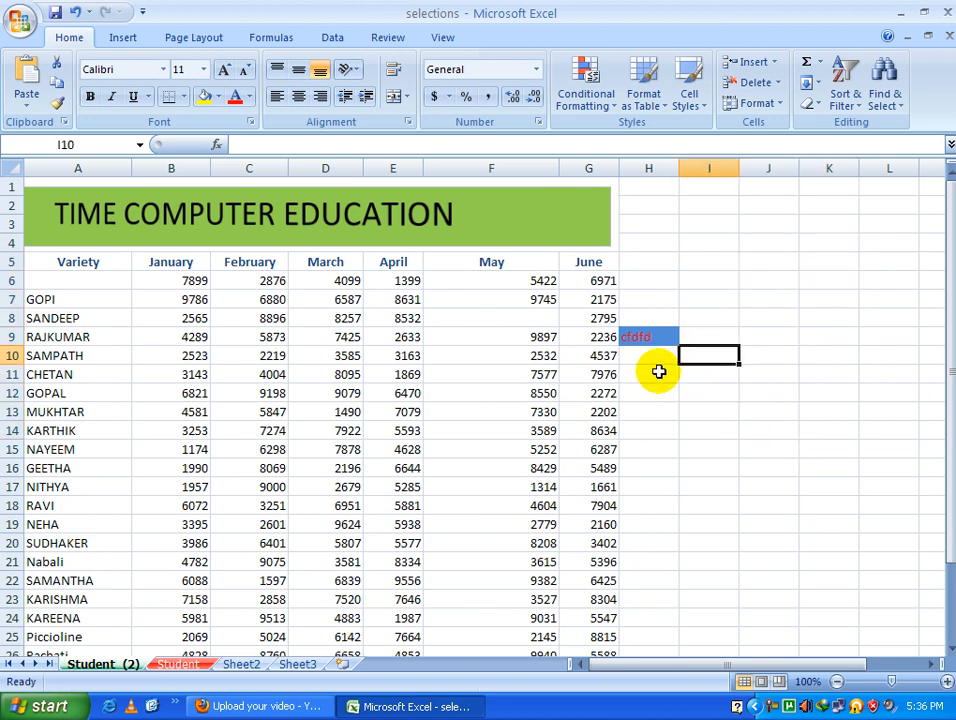
{"action": "left_click", "coordinate": [747, 302]}
{"action": "left_click", "coordinate": [623, 313]}
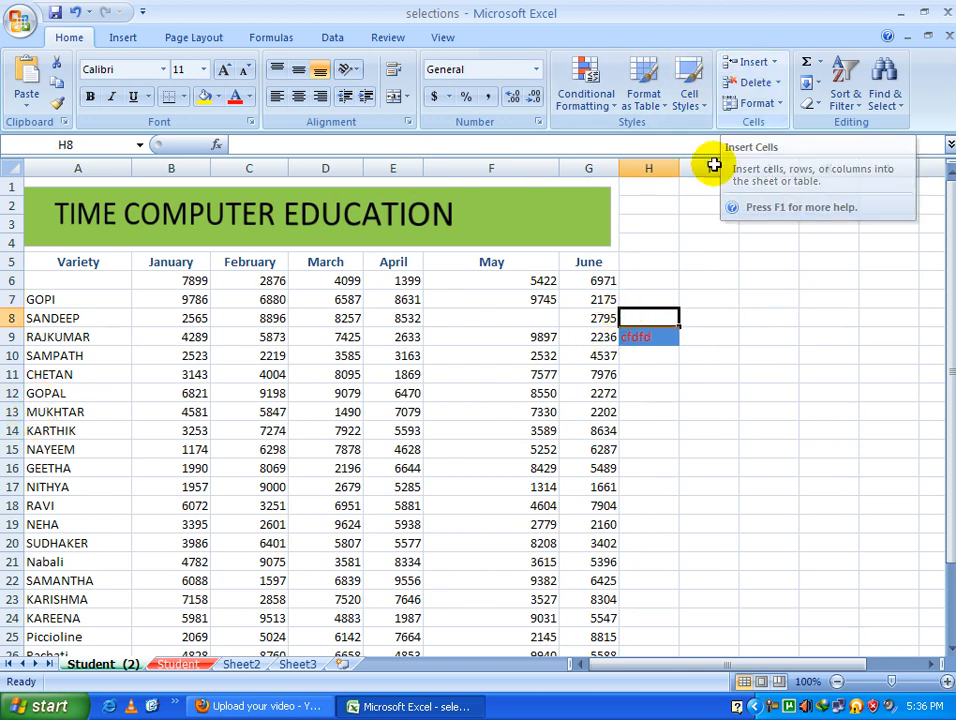
{"action": "left_click", "coordinate": [111, 449]}
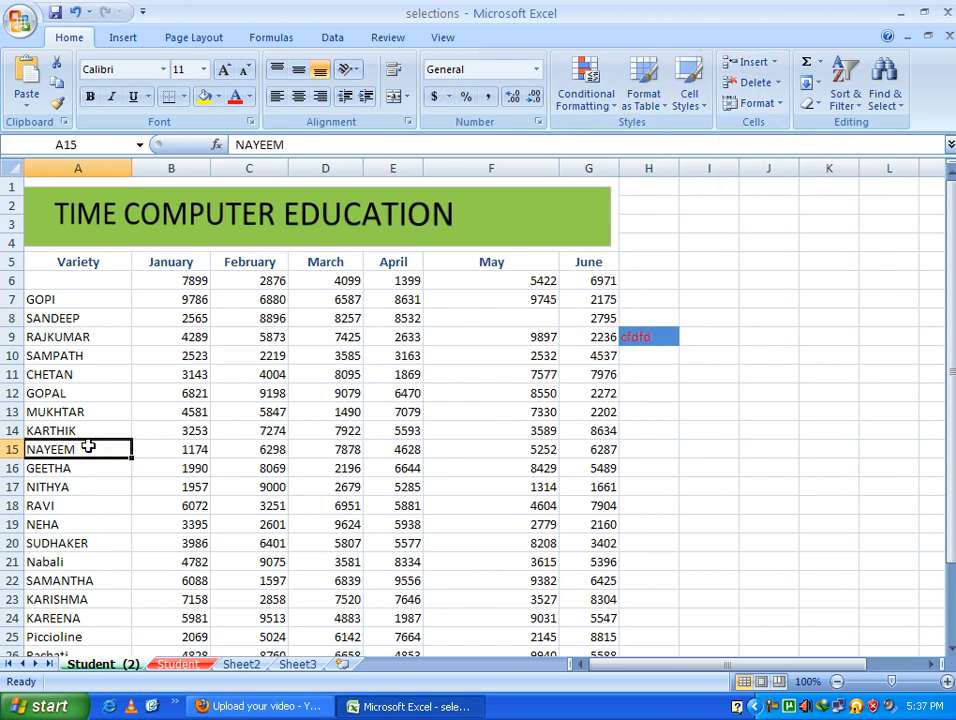
- Insert a blank row above row 10 of the Student (2) sheet
{"action": "left_click", "coordinate": [12, 355]}
{"action": "right_click", "coordinate": [14, 356]}
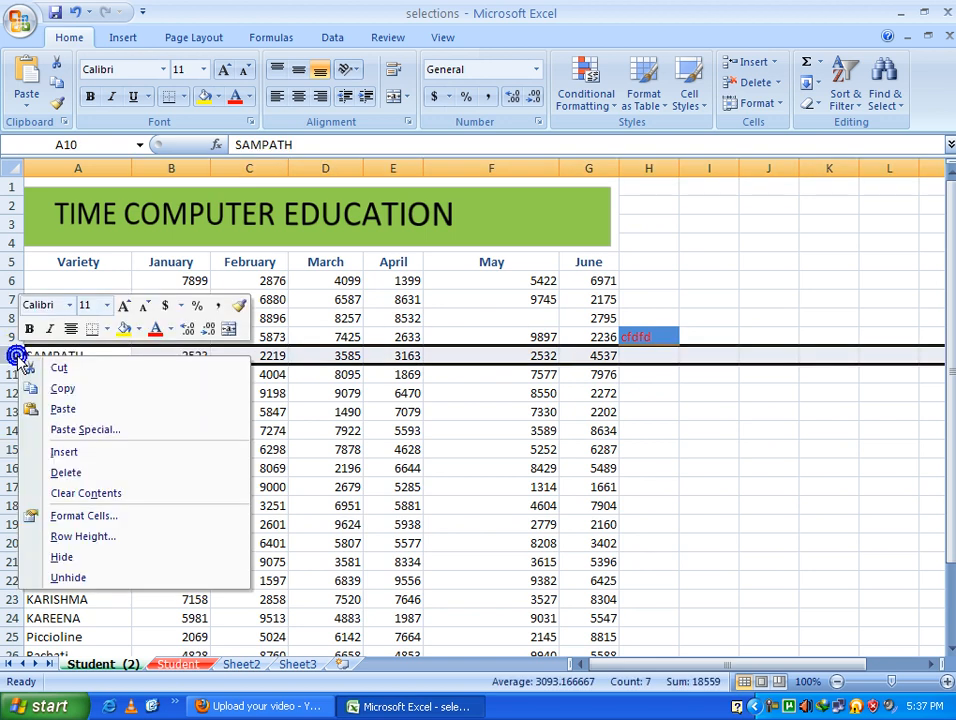
{"action": "left_click", "coordinate": [64, 453]}
{"action": "left_click", "coordinate": [60, 360]}
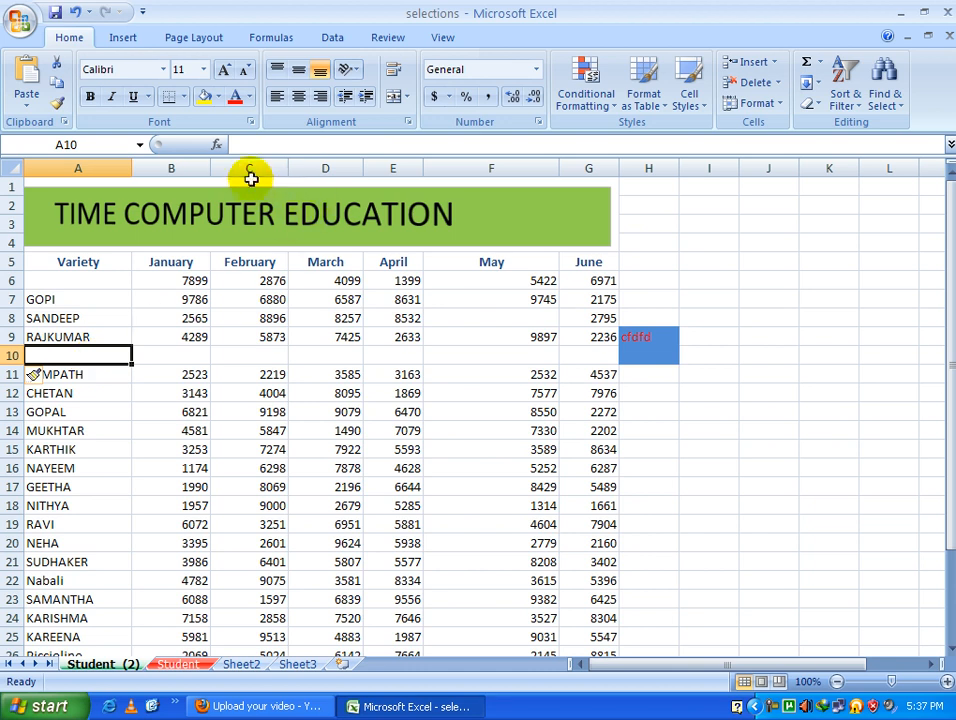
- Insert a blank column between February and March
{"action": "right_click", "coordinate": [326, 168]}
{"action": "left_click", "coordinate": [386, 270]}
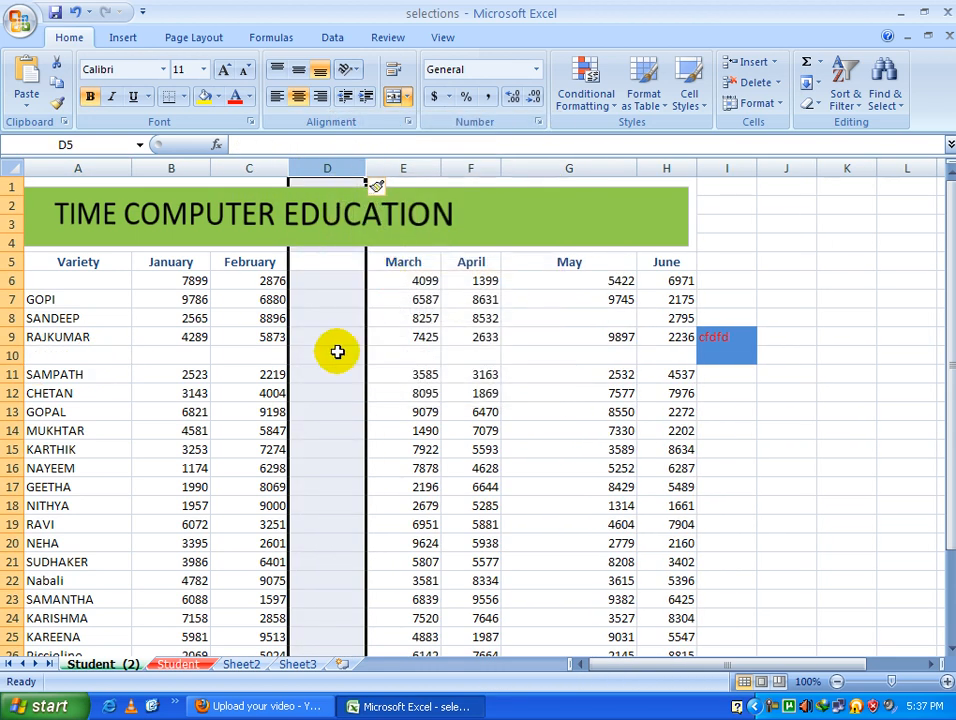
{"action": "left_click", "coordinate": [322, 351]}
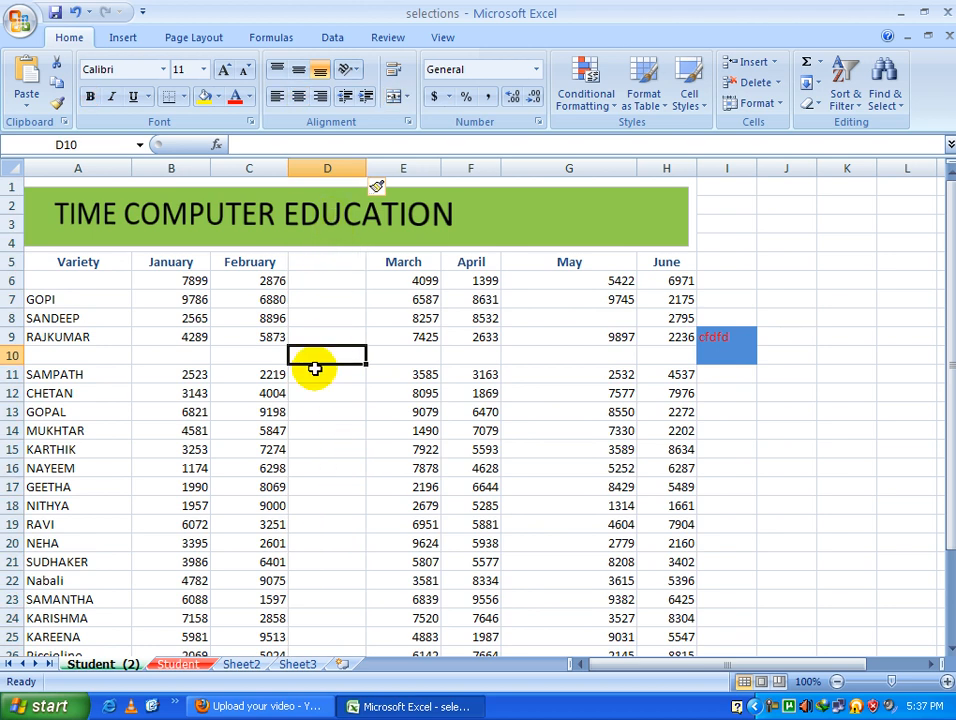
- Insert a second blank row above the empty row 10
{"action": "left_click", "coordinate": [10, 355]}
{"action": "right_click", "coordinate": [10, 355]}
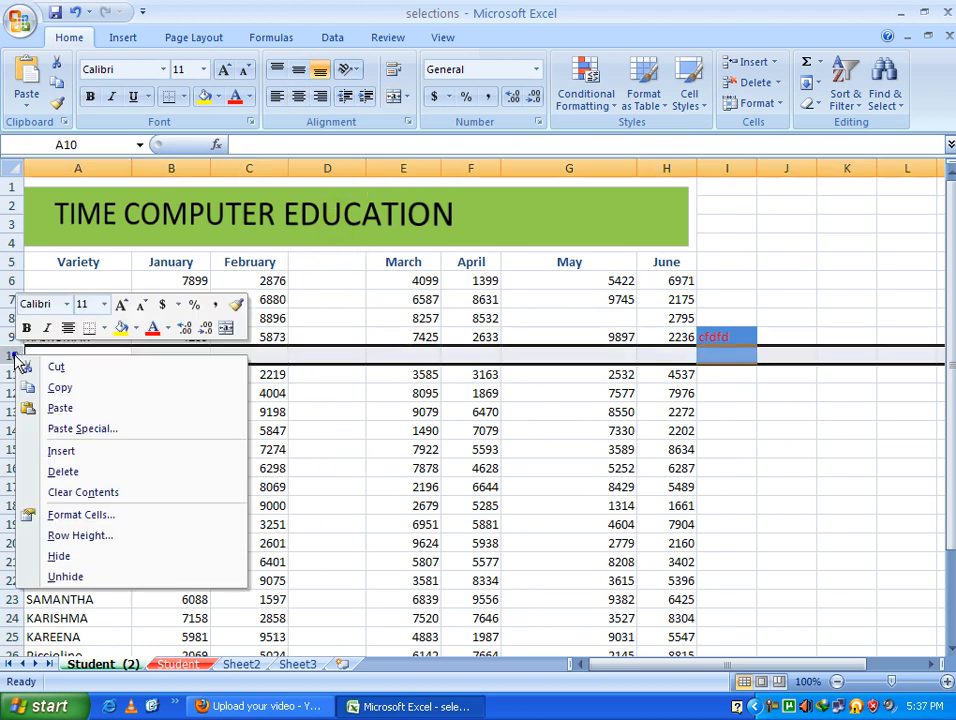
{"action": "left_click", "coordinate": [62, 453]}
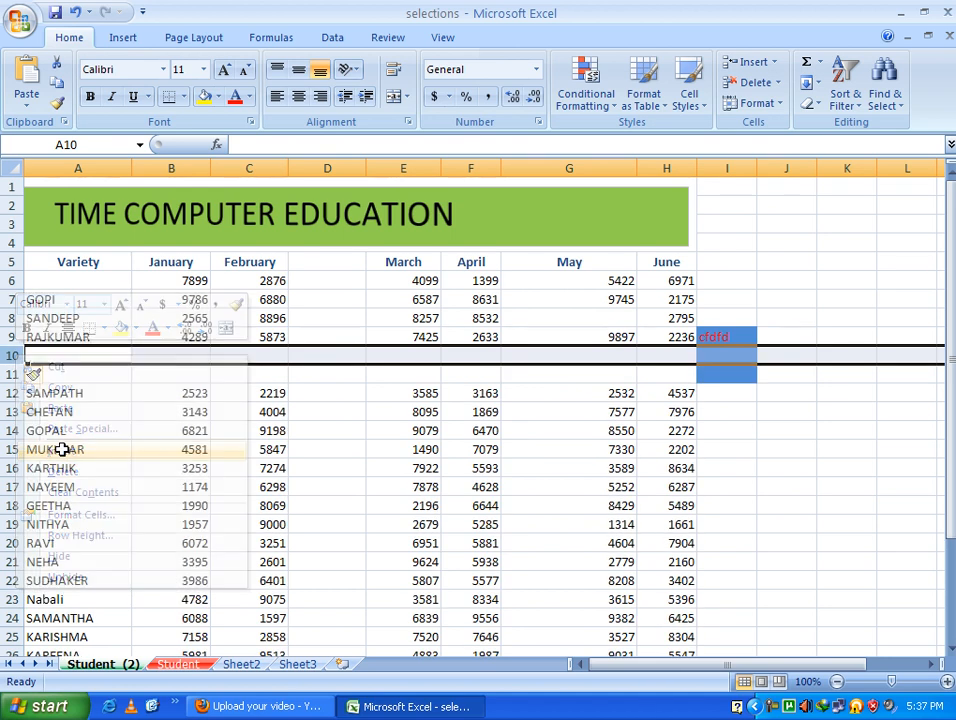
{"action": "left_click", "coordinate": [128, 393]}
{"action": "left_click", "coordinate": [169, 400]}
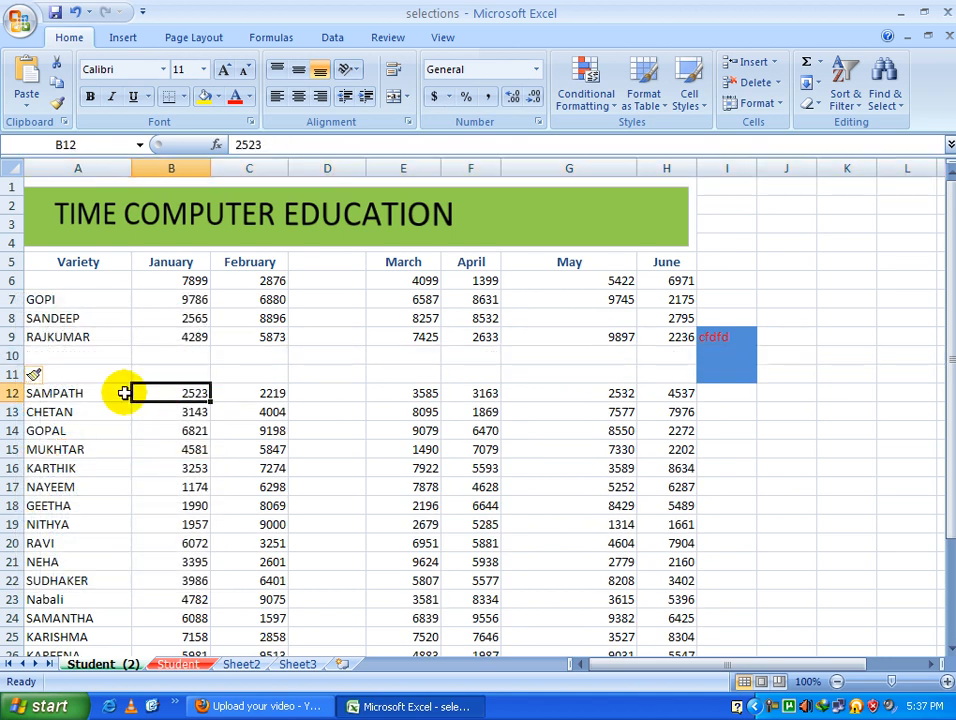
- Select the two blank rows 10 and 11 and insert two more rows at once
{"action": "left_click_drag", "start_coordinate": [13, 373], "coordinate": [12, 356]}
{"action": "right_click", "coordinate": [13, 357]}
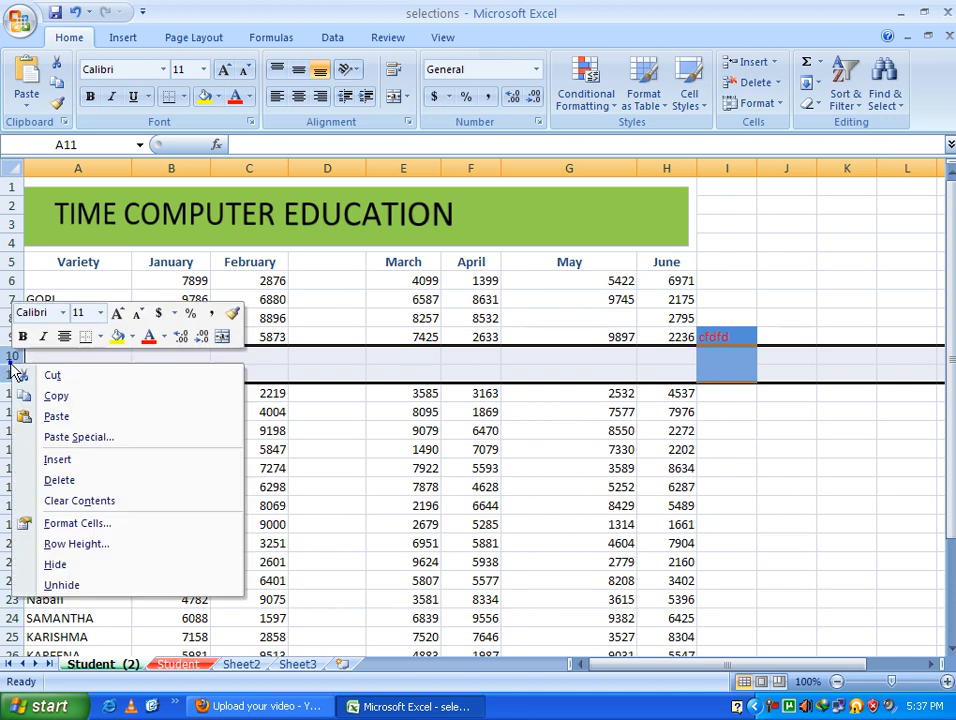
{"action": "left_click", "coordinate": [52, 460]}
{"action": "left_click", "coordinate": [122, 449]}
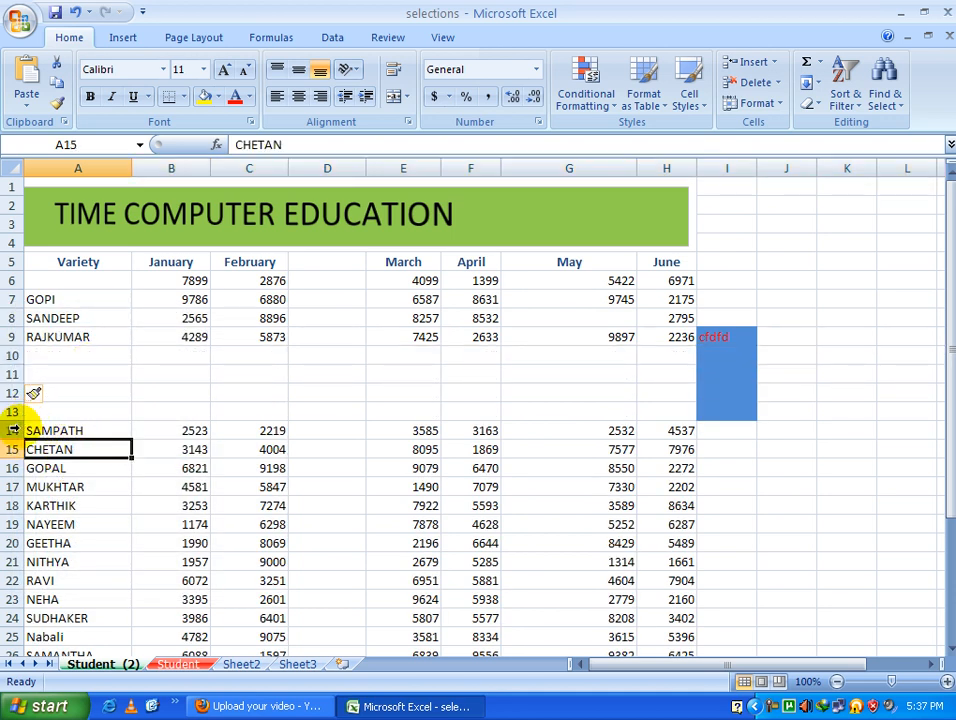
- Select the four blank rows 10 to 13 and insert four more blank rows at once
{"action": "left_click_drag", "start_coordinate": [12, 412], "coordinate": [12, 364]}
{"action": "right_click", "coordinate": [20, 362]}
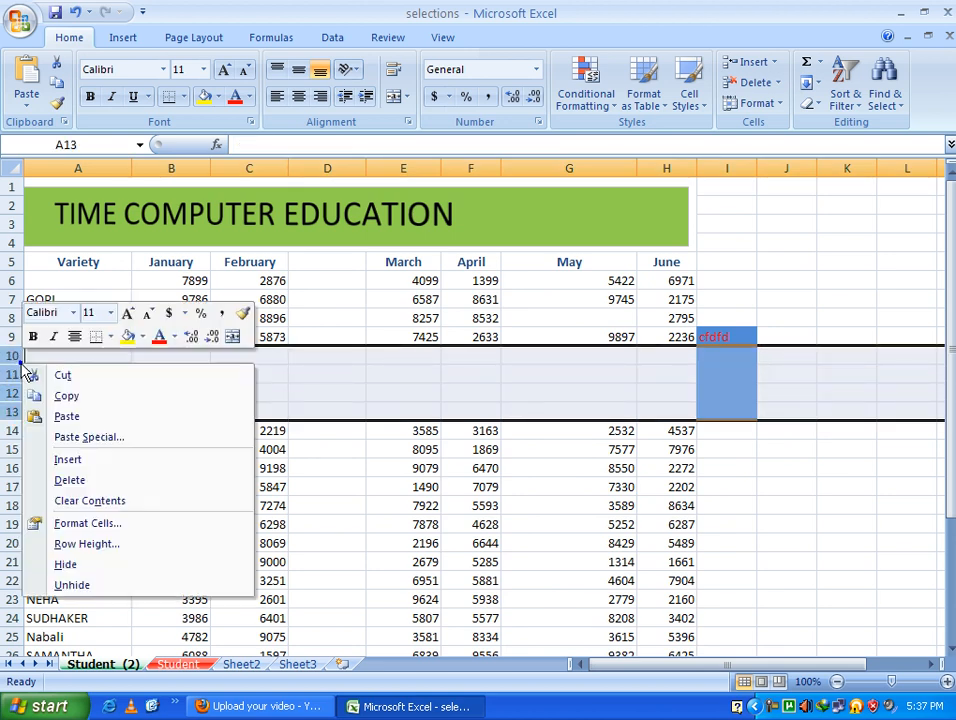
{"action": "left_click", "coordinate": [66, 456]}
{"action": "left_click", "coordinate": [176, 451]}
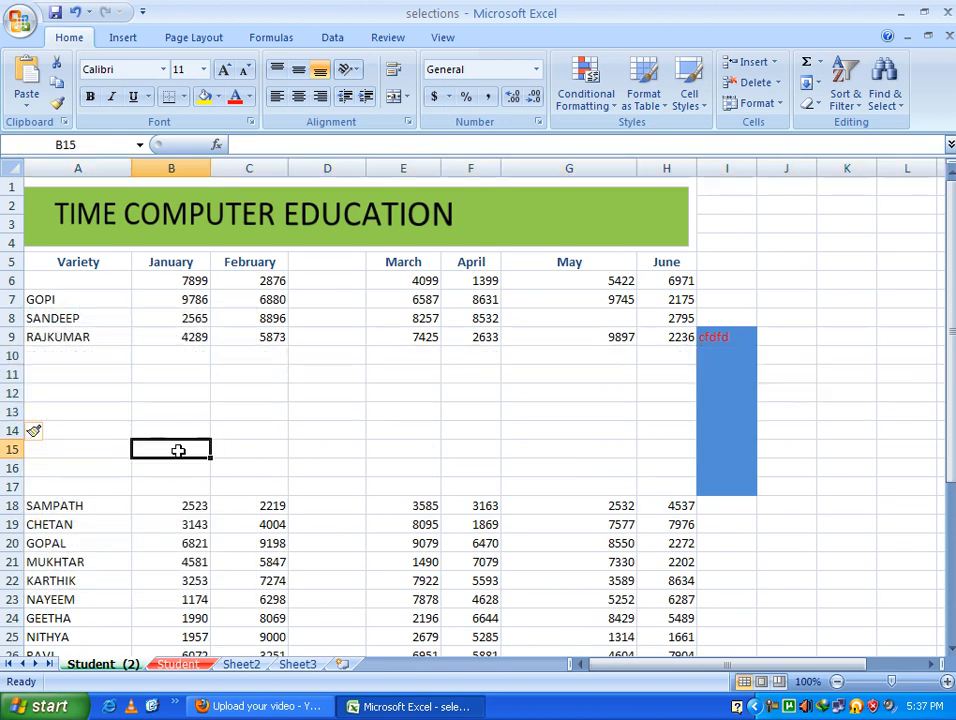
- Insert one more blank column at column D, and insert two more at once using the blank columns D and E
{"action": "right_click", "coordinate": [329, 168]}
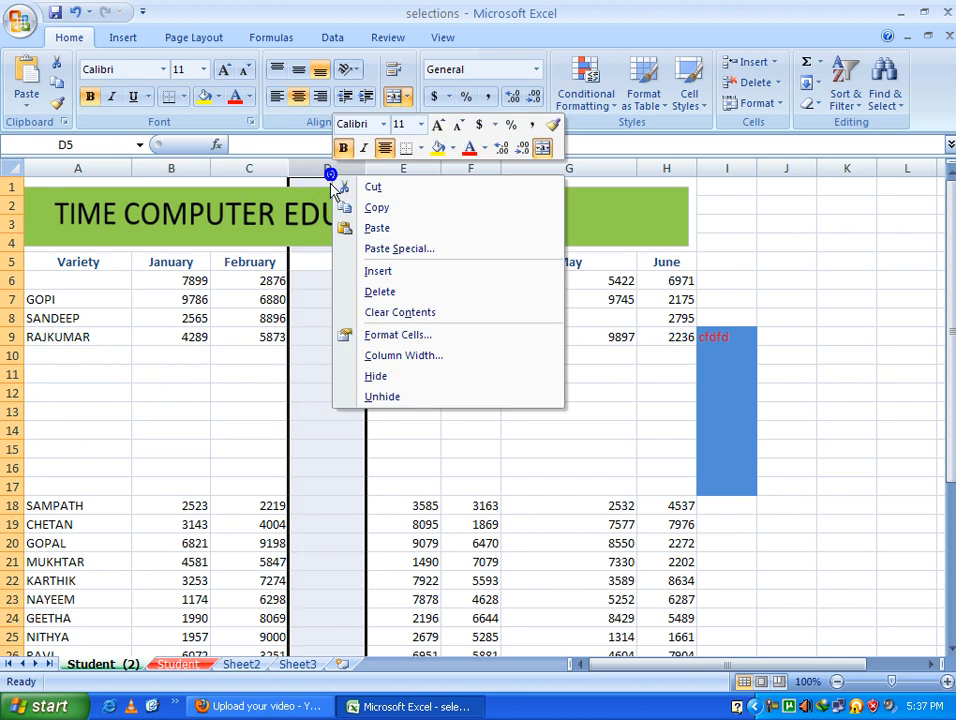
{"action": "left_click", "coordinate": [389, 273]}
{"action": "left_click", "coordinate": [376, 329]}
{"action": "left_click_drag", "start_coordinate": [327, 168], "coordinate": [396, 167]}
{"action": "right_click", "coordinate": [396, 168]}
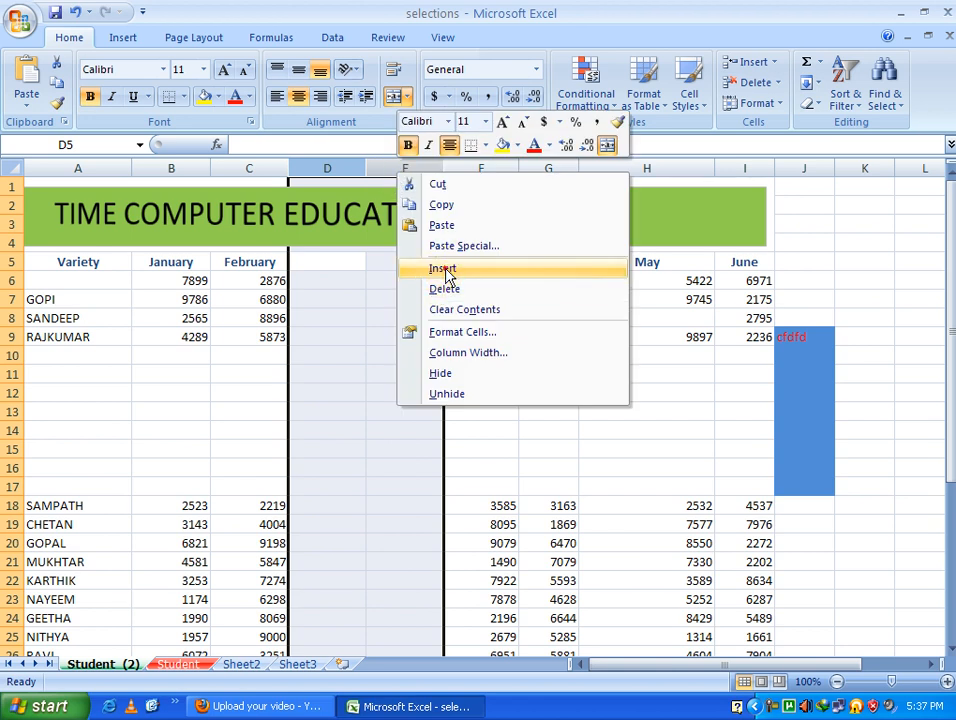
{"action": "left_click", "coordinate": [446, 271]}
{"action": "left_click", "coordinate": [498, 352]}
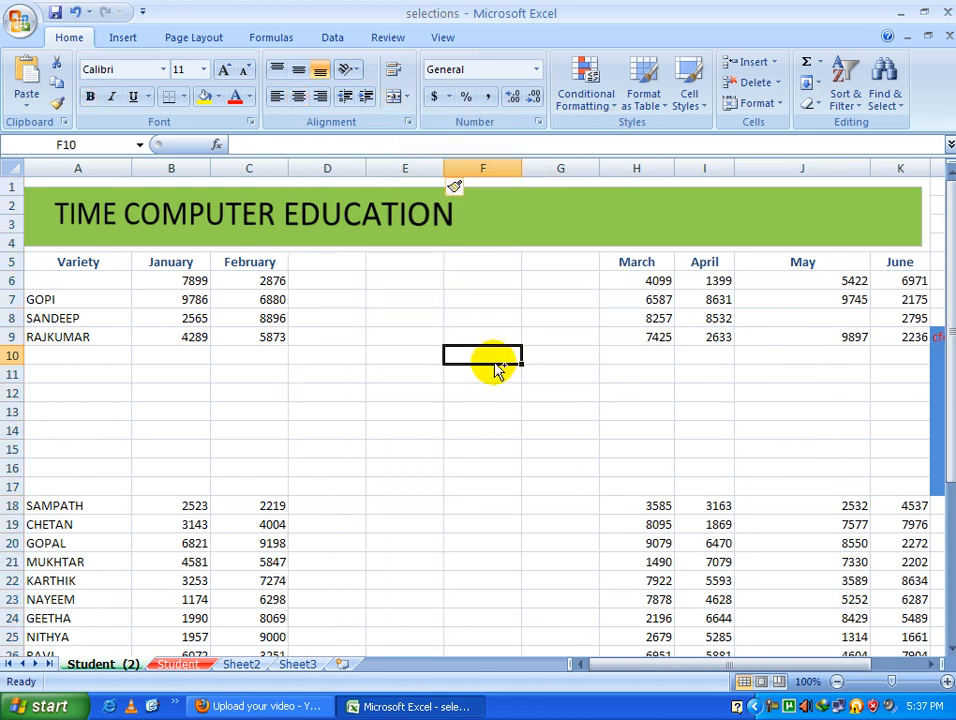
- Undo all the row and column insertions on the Student (2) sheet
{"action": "key", "text": "ctrl+z"}
{"action": "key", "text": "ctrl+z"}
{"action": "key", "text": "ctrl+z"}
{"action": "key", "text": "ctrl+z"}
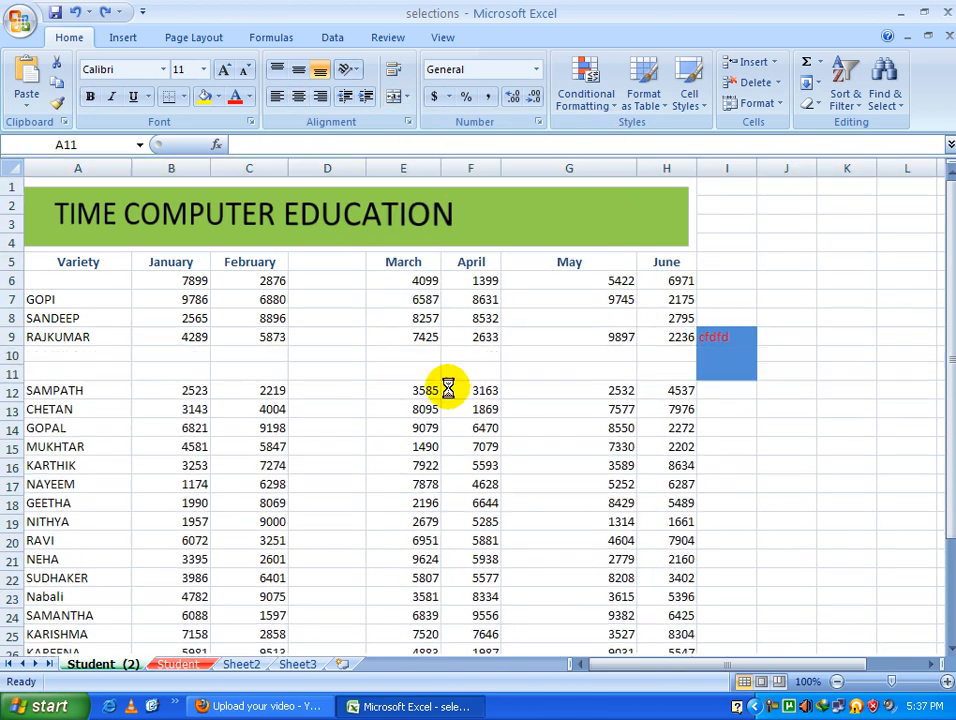
{"action": "key", "text": "ctrl+z"}
{"action": "key", "text": "ctrl+z"}
{"action": "key", "text": "ctrl+z"}
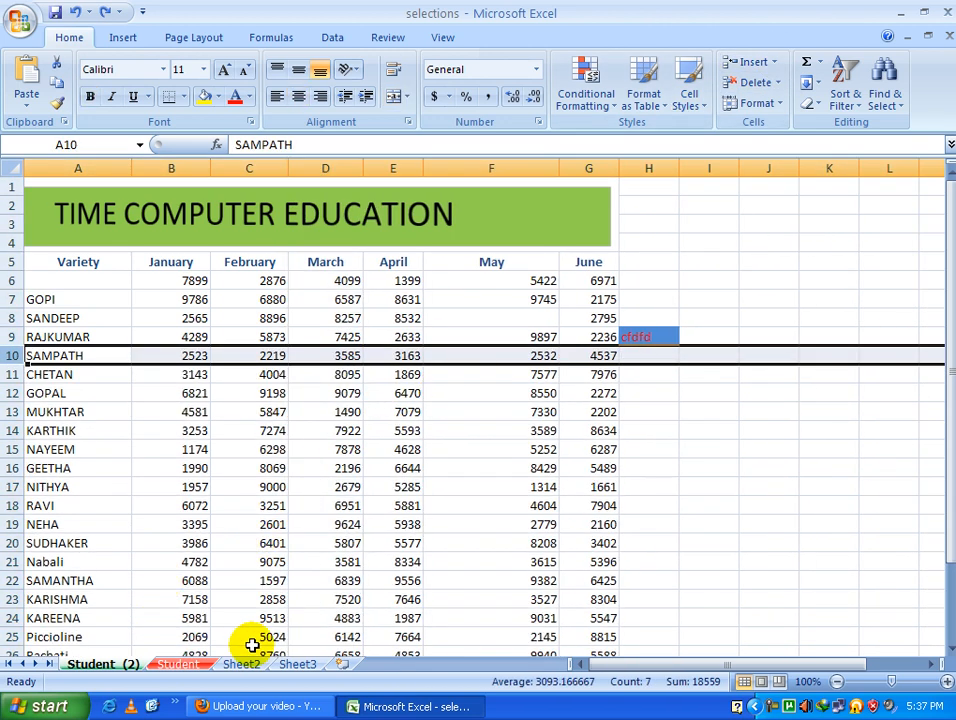
- Add a new worksheet after Sheet3 and return to the Student sheet
{"action": "left_click", "coordinate": [344, 666]}
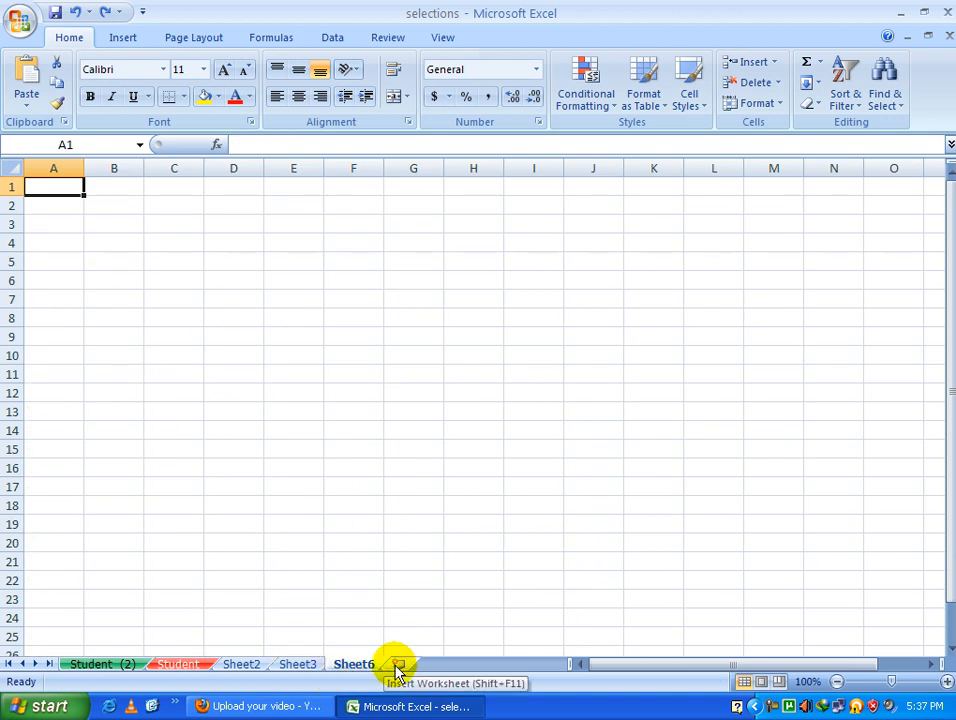
{"action": "left_click", "coordinate": [178, 666]}
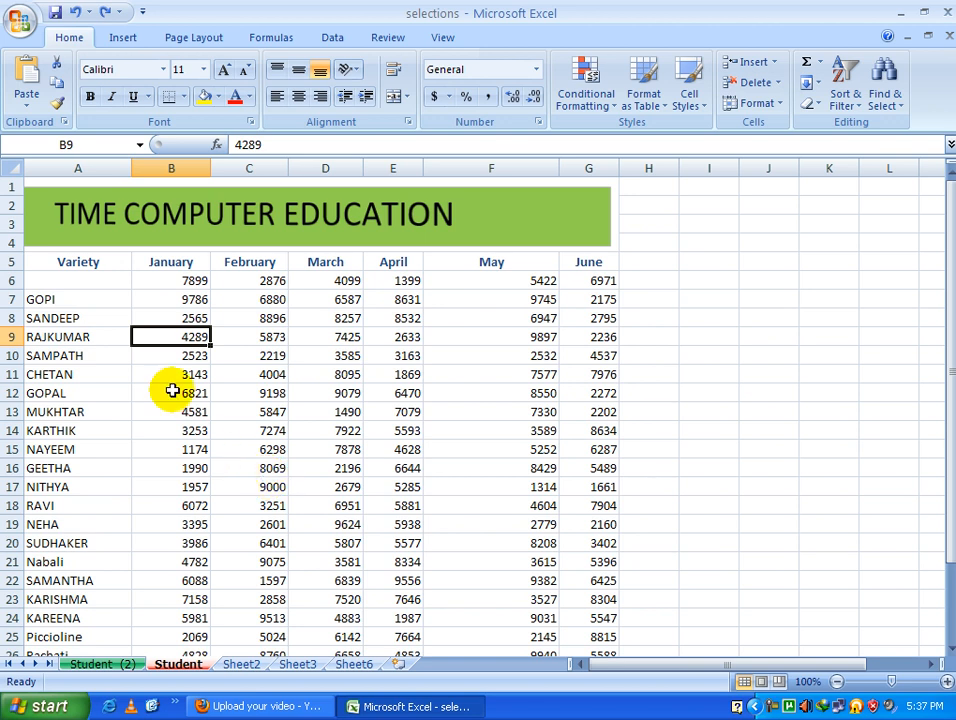
- Insert a blank row above row 9 of the Student sheet and delete it again
{"action": "right_click", "coordinate": [10, 337]}
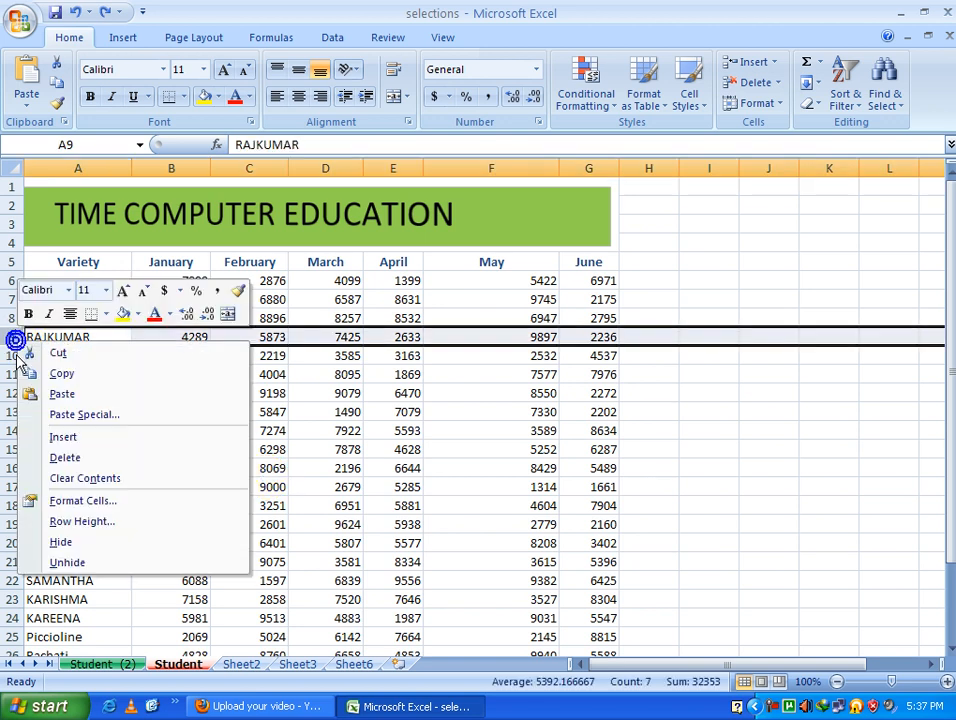
{"action": "left_click", "coordinate": [62, 436]}
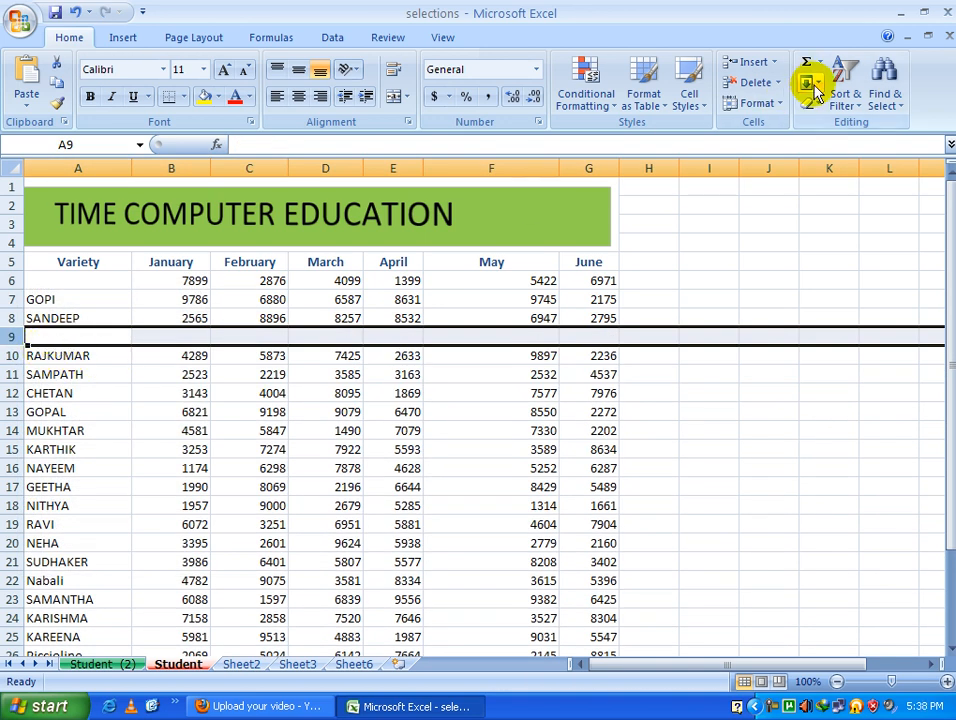
{"action": "right_click", "coordinate": [10, 337]}
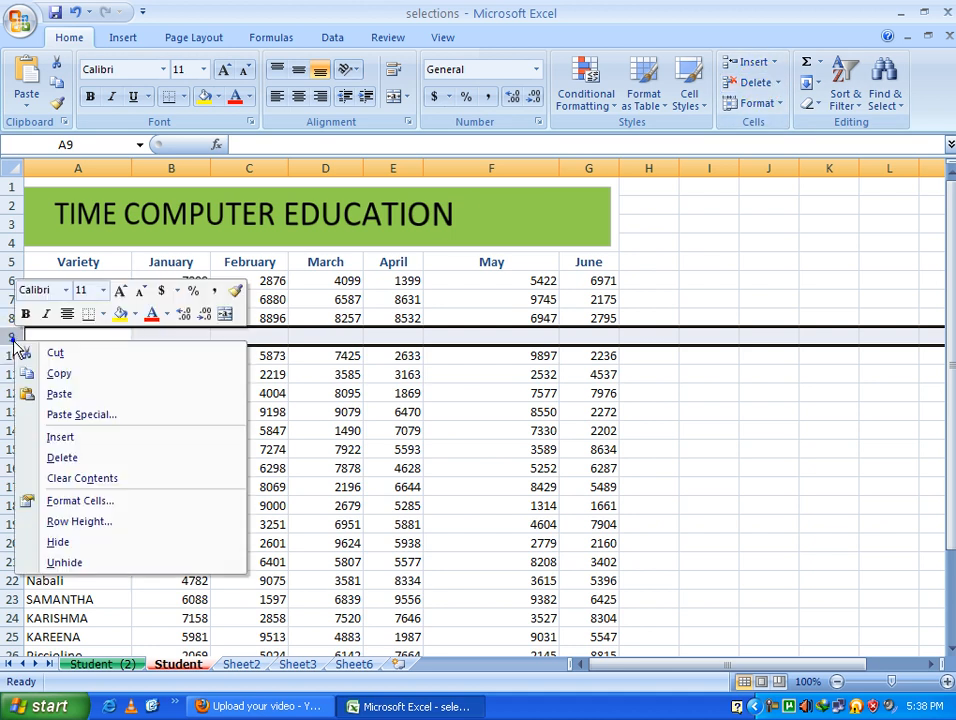
{"action": "left_click", "coordinate": [68, 456]}
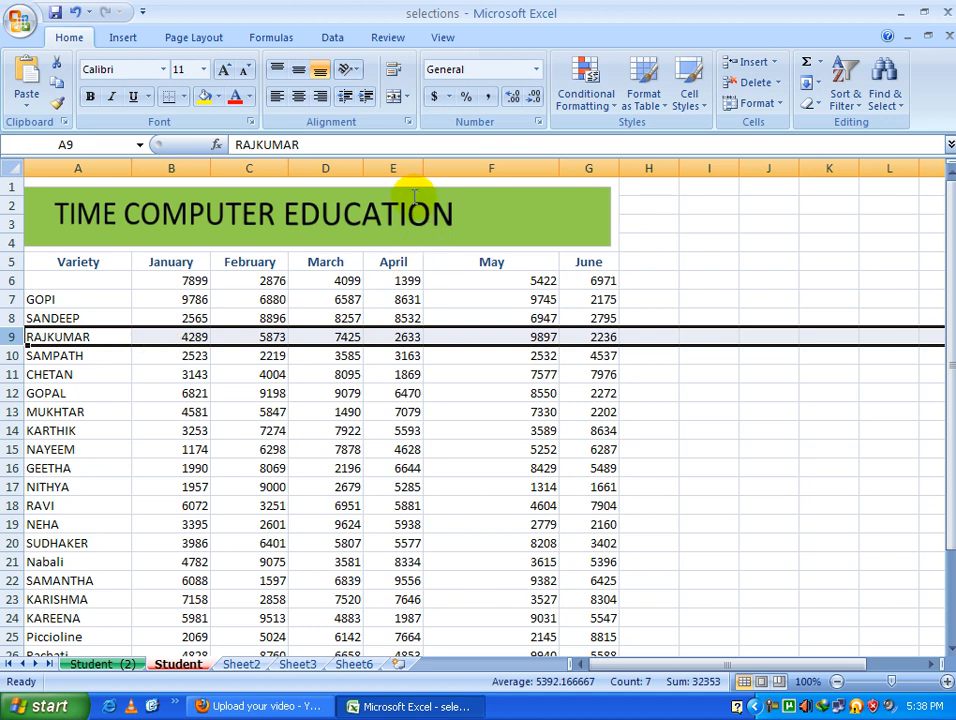
{"action": "left_click", "coordinate": [462, 292]}
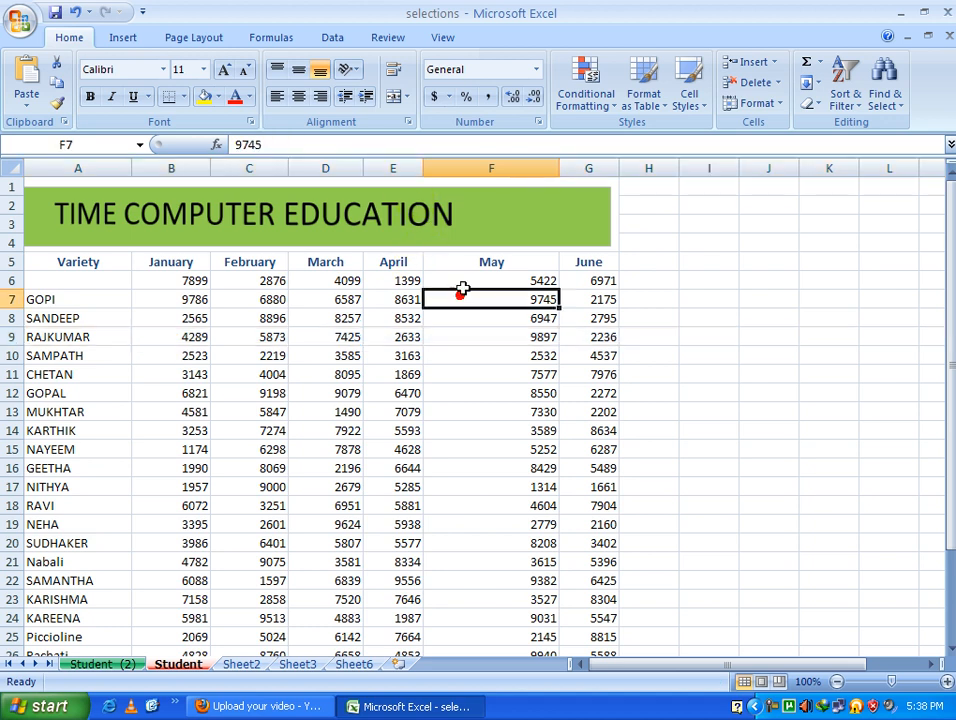
- Insert a blank column between March and April on the Student sheet
{"action": "right_click", "coordinate": [408, 181]}
{"action": "left_click", "coordinate": [418, 266]}
{"action": "left_click", "coordinate": [407, 165]}
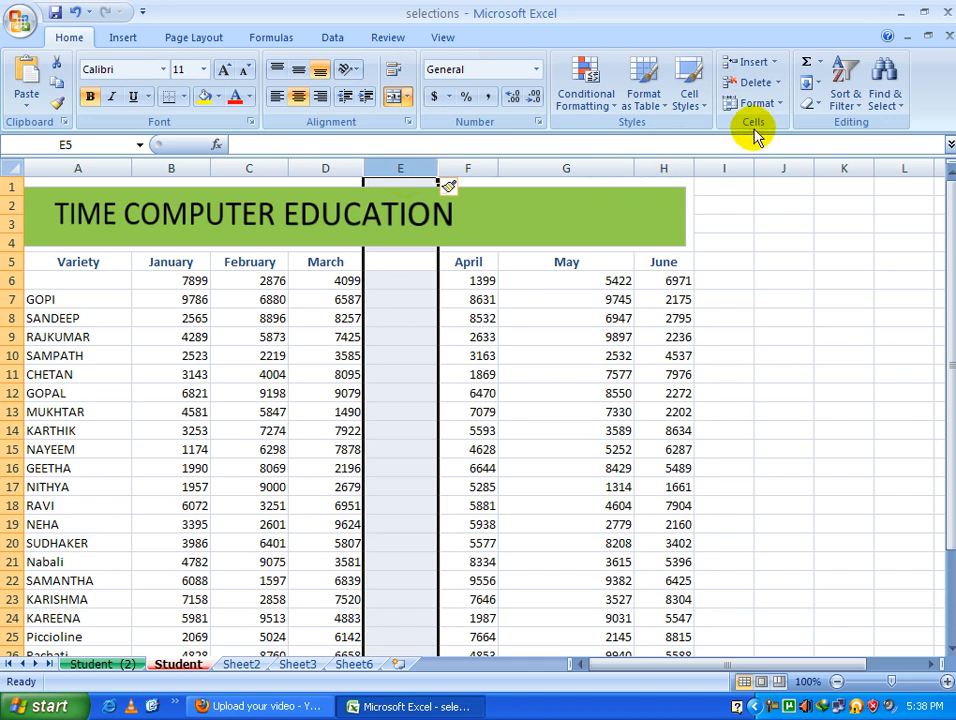
- Delete the blank column E, undo the deletion, and delete the column again
{"action": "left_click", "coordinate": [755, 84]}
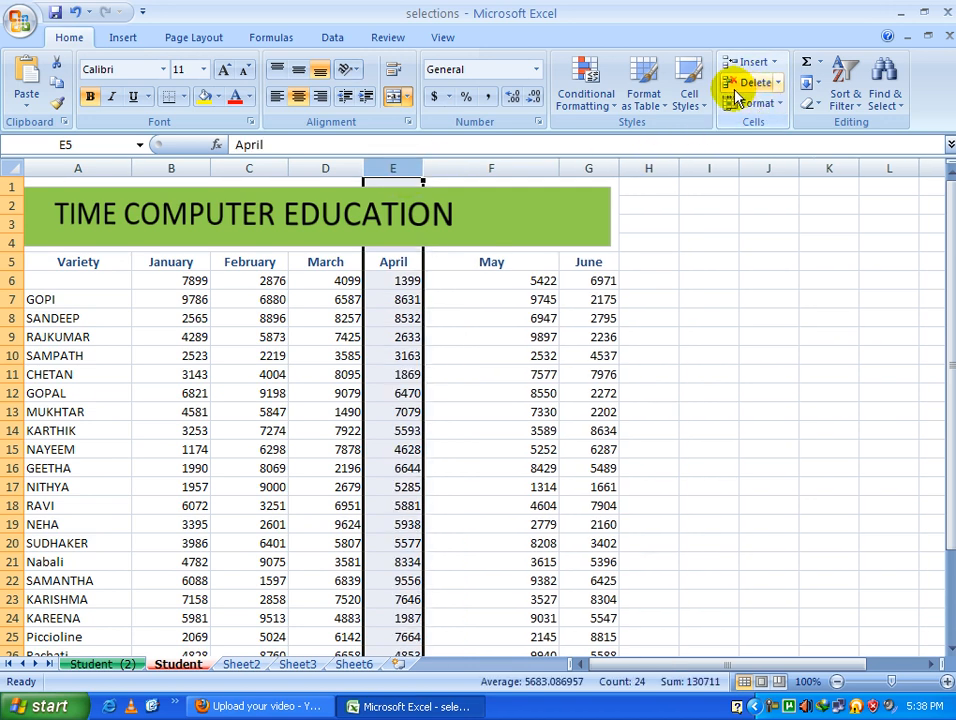
{"action": "key", "text": "ctrl+z"}
{"action": "right_click", "coordinate": [393, 168]}
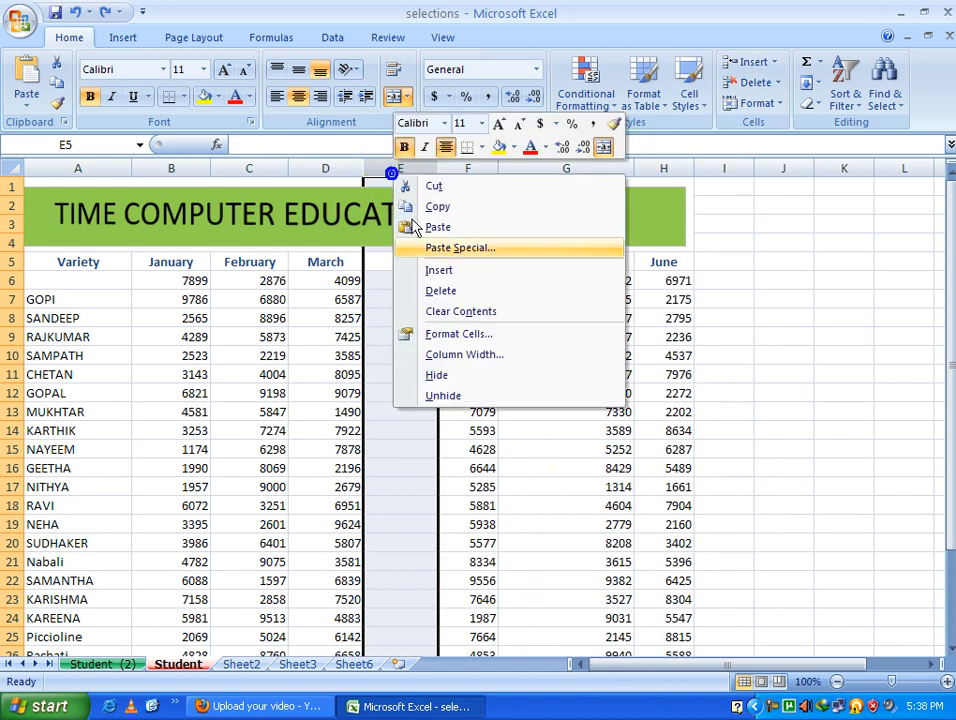
{"action": "left_click", "coordinate": [445, 290]}
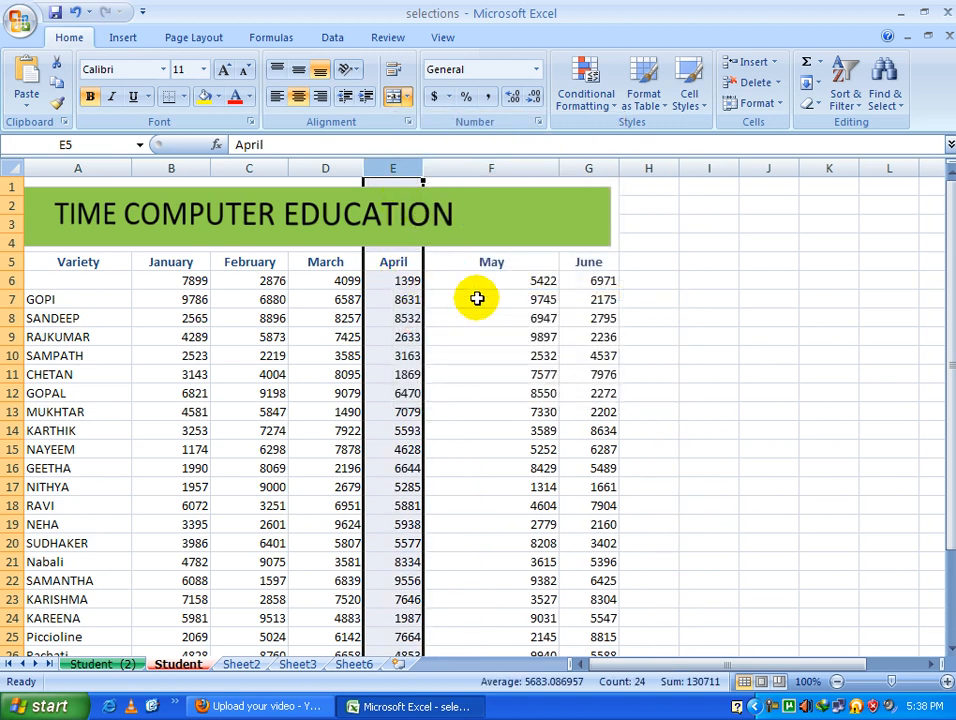
- Delete the Student (2) worksheet permanently from the workbook
{"action": "left_click", "coordinate": [127, 666]}
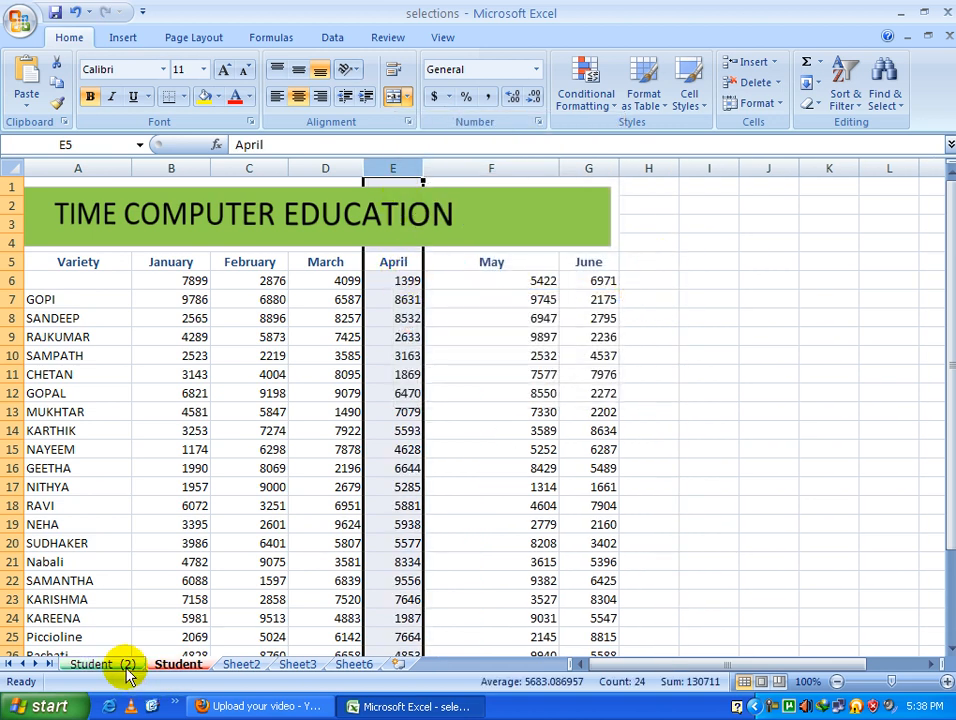
{"action": "right_click", "coordinate": [127, 668]}
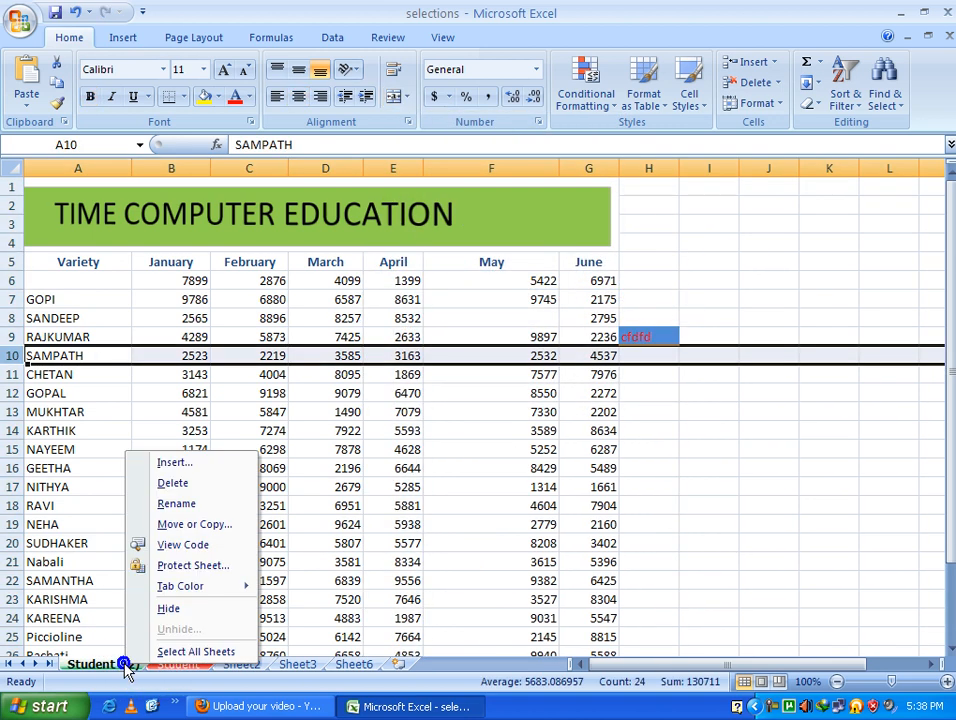
{"action": "left_click", "coordinate": [195, 485]}
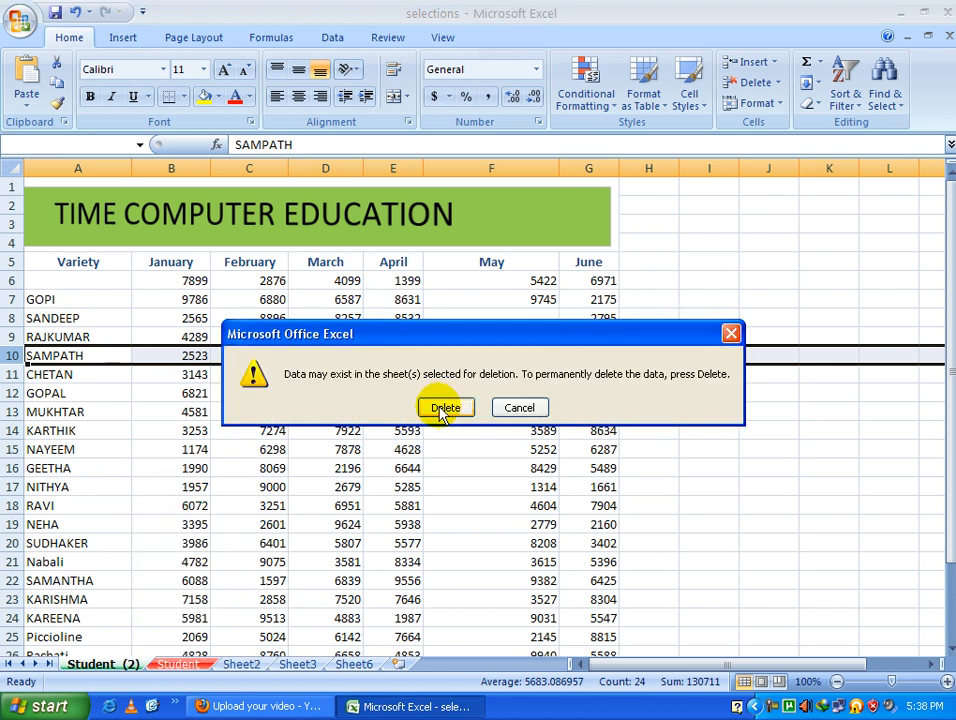
{"action": "left_click", "coordinate": [445, 408]}
{"action": "left_click", "coordinate": [262, 506]}
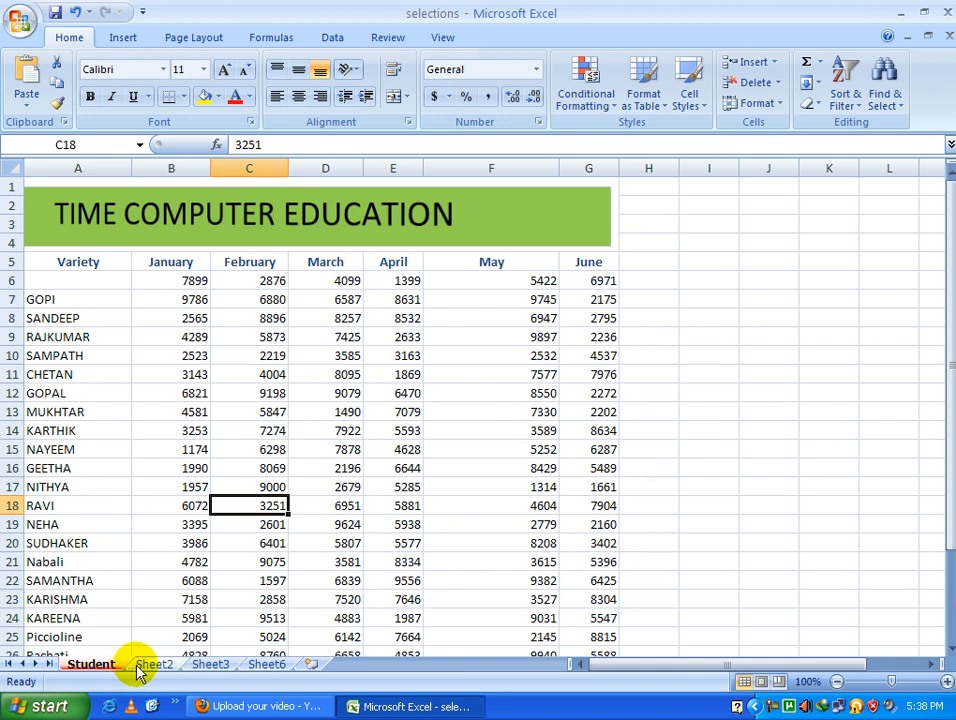
- Rename Sheet6 as dfdfd and switch back to the Student sheet
{"action": "right_click", "coordinate": [260, 667]}
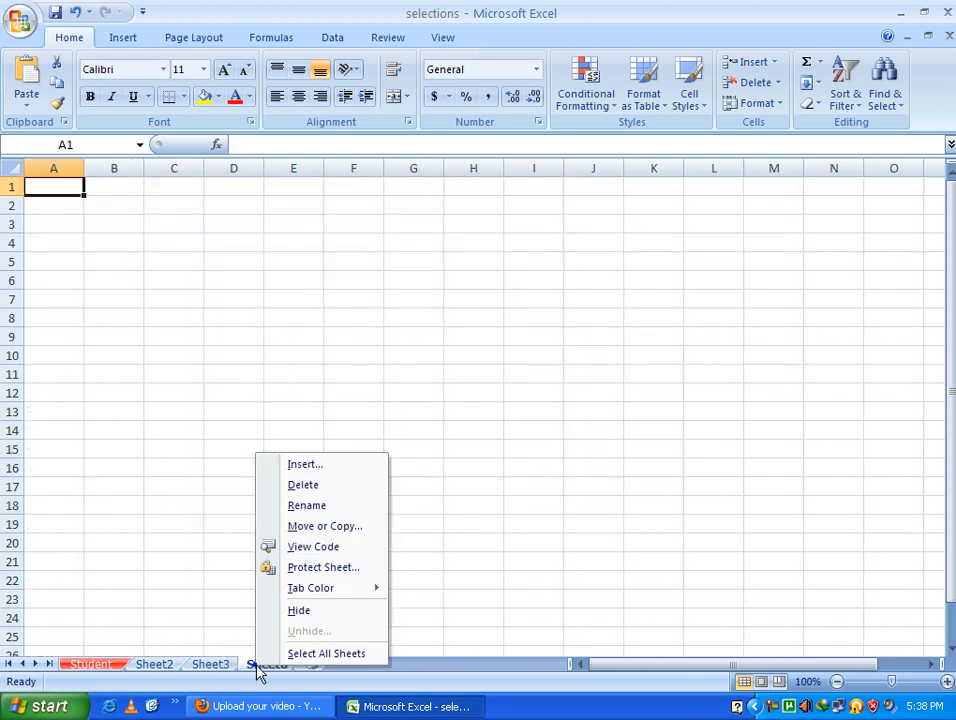
{"action": "left_click", "coordinate": [306, 505]}
{"action": "type", "text": "dfdfd"}
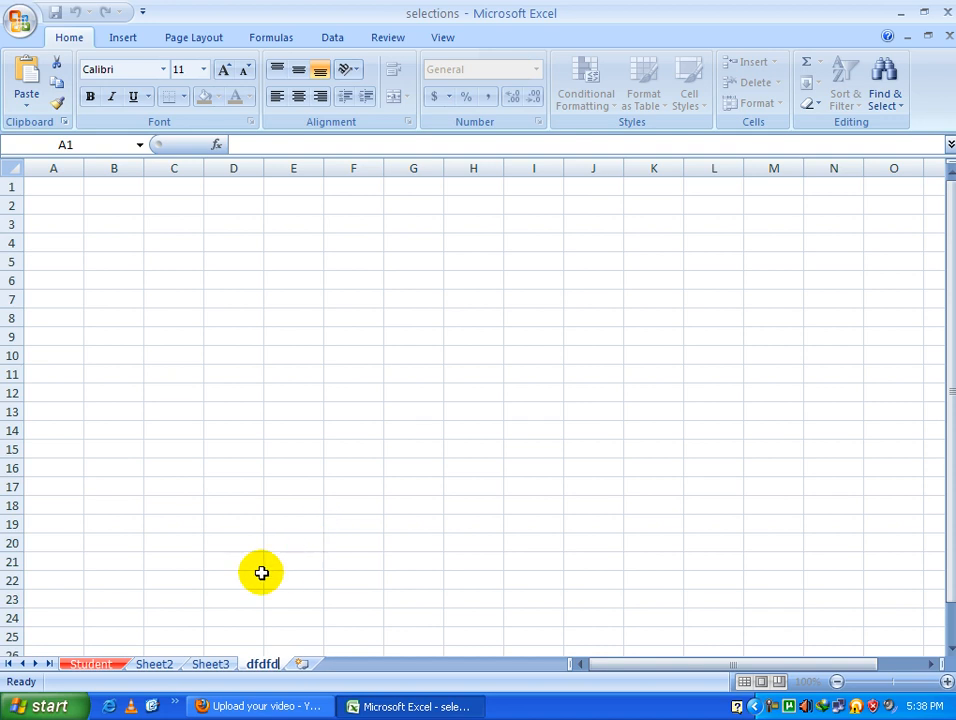
{"action": "left_click", "coordinate": [111, 663]}
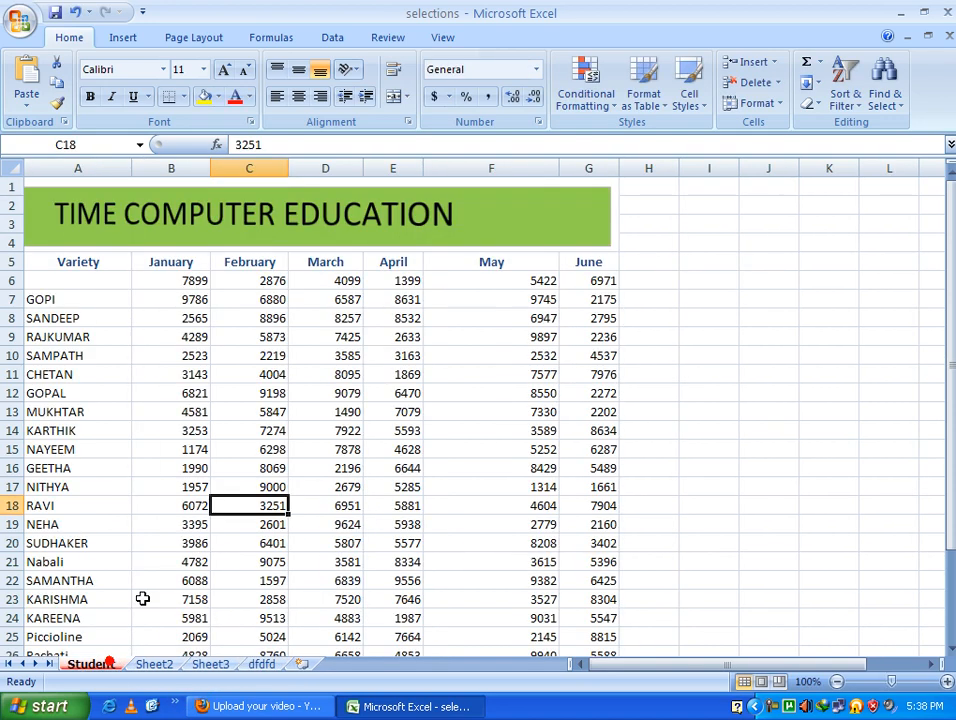
- Hide rows 9 to 13 of the Student sheet
{"action": "left_click", "coordinate": [392, 335]}
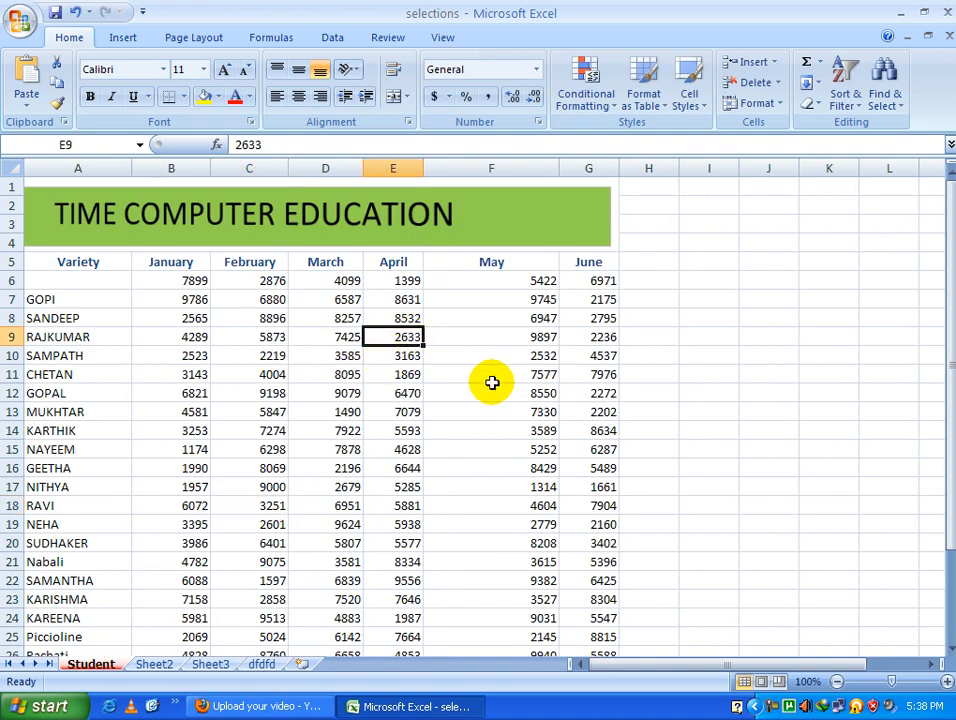
{"action": "left_click", "coordinate": [128, 411]}
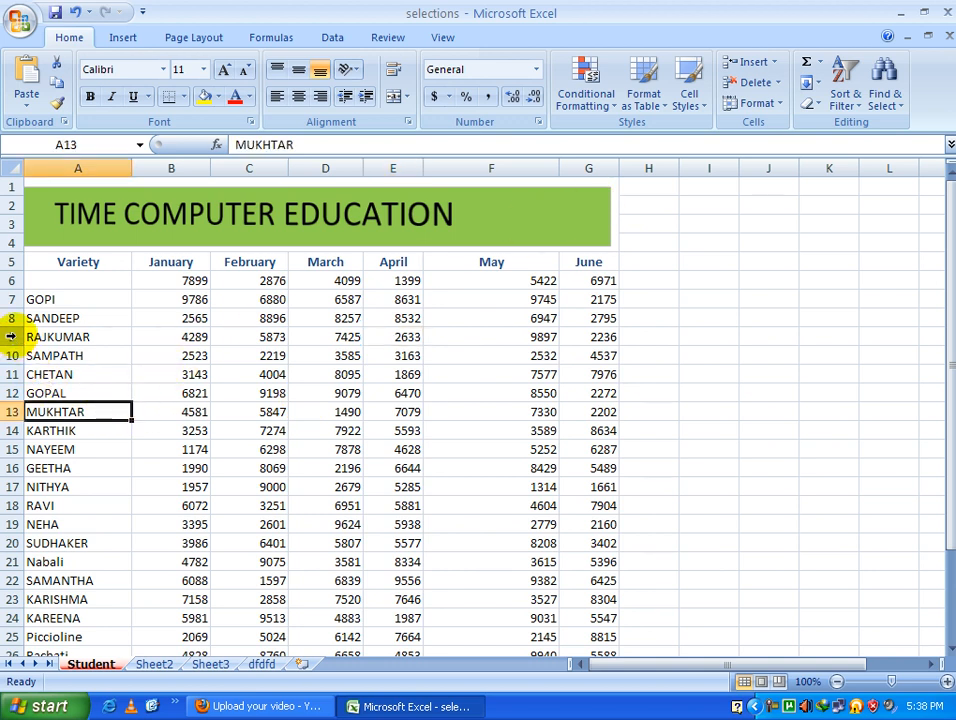
{"action": "left_click_drag", "start_coordinate": [11, 336], "coordinate": [9, 405]}
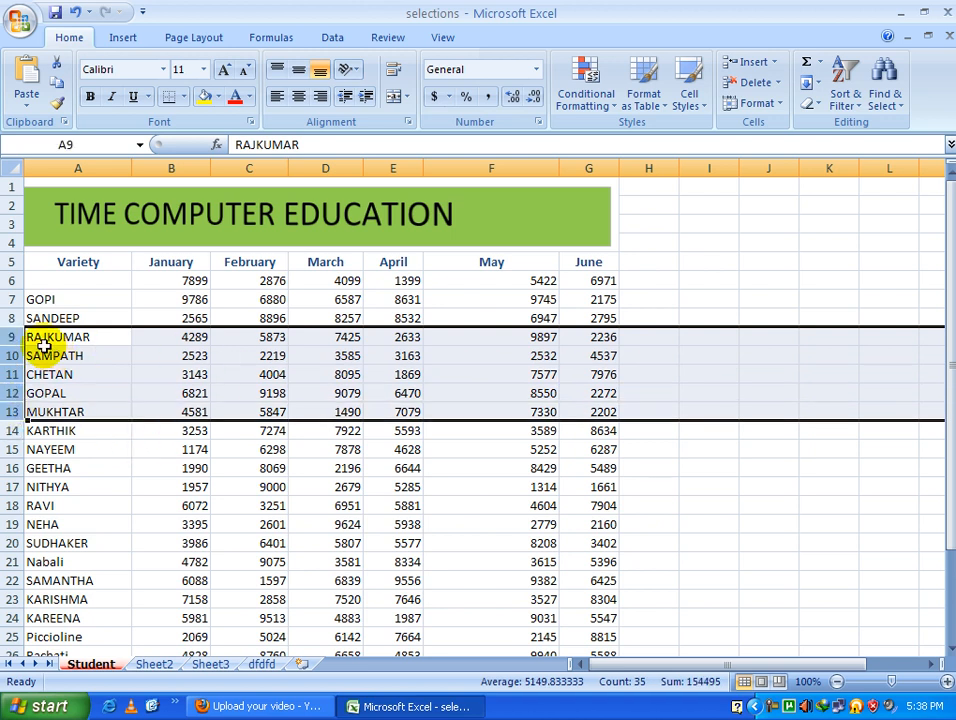
{"action": "left_click", "coordinate": [774, 104]}
{"action": "mouse_move", "coordinate": [804, 275]}
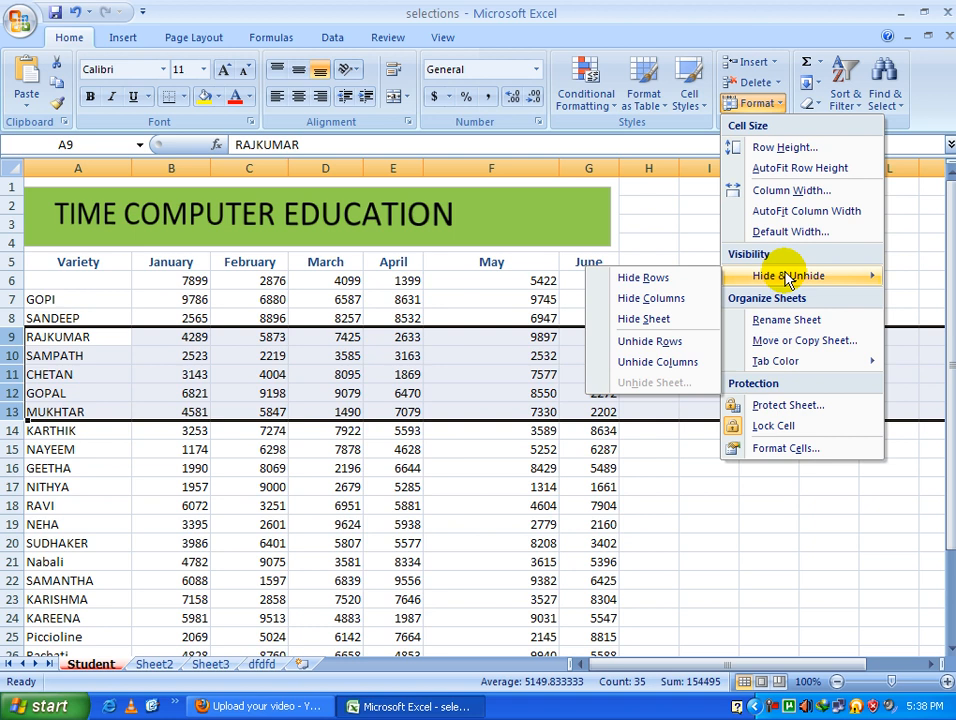
{"action": "left_click", "coordinate": [676, 284]}
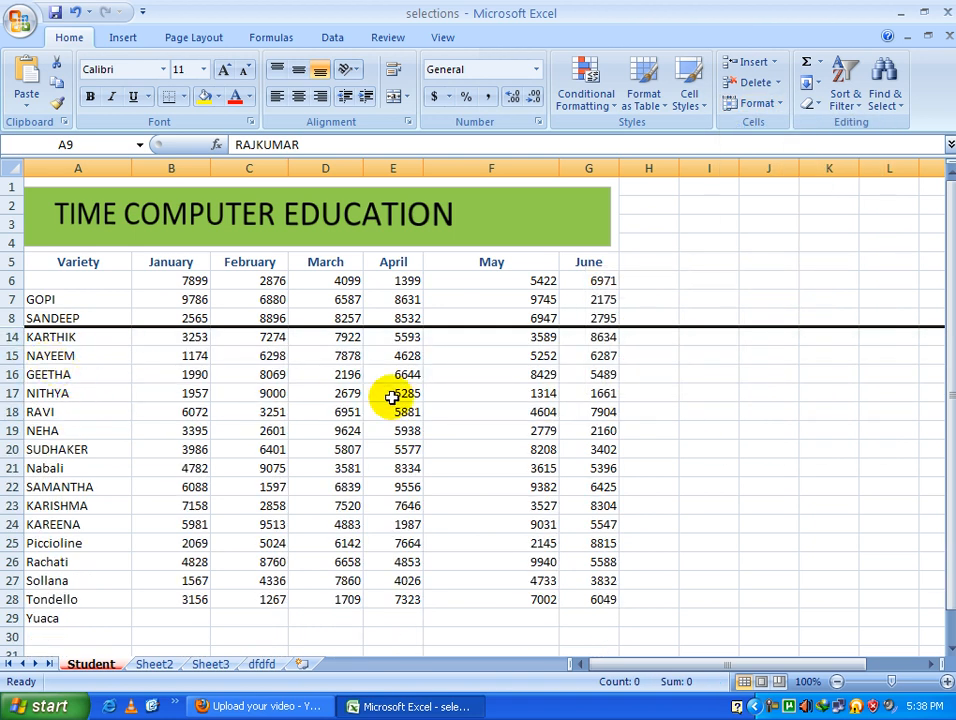
- Try to unhide the hidden rows with only cell H6 selected
{"action": "left_click", "coordinate": [670, 286]}
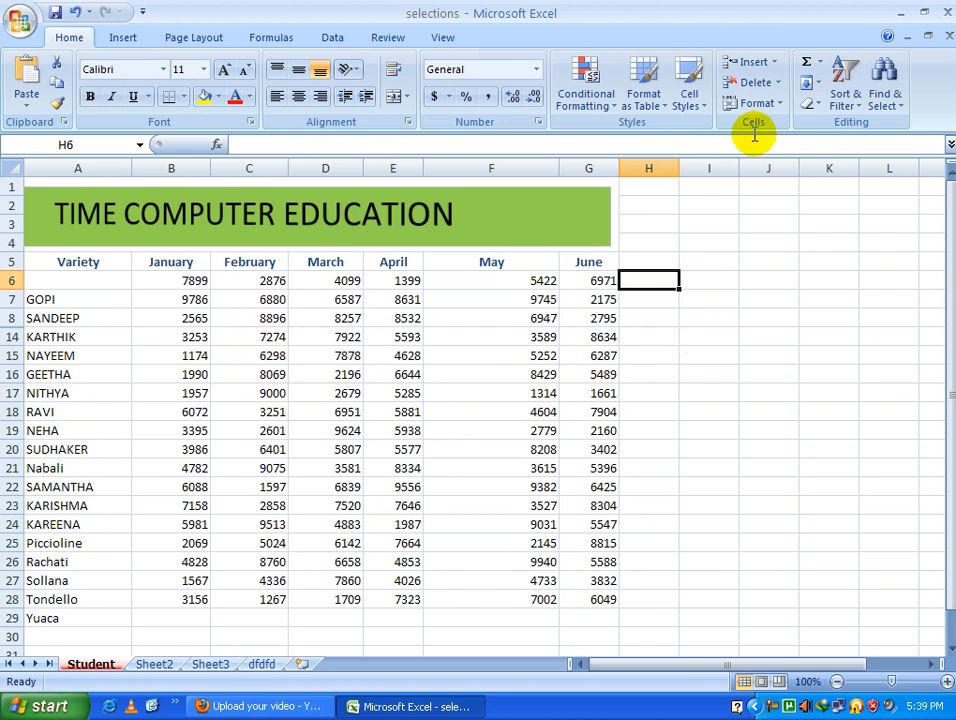
{"action": "left_click", "coordinate": [776, 108]}
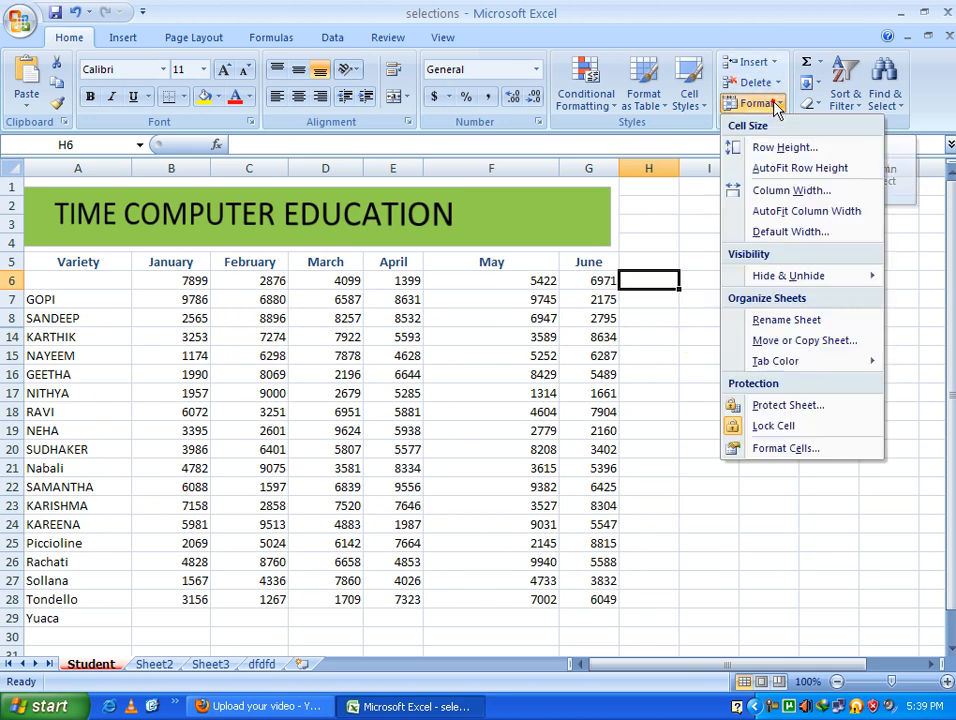
{"action": "mouse_move", "coordinate": [828, 273]}
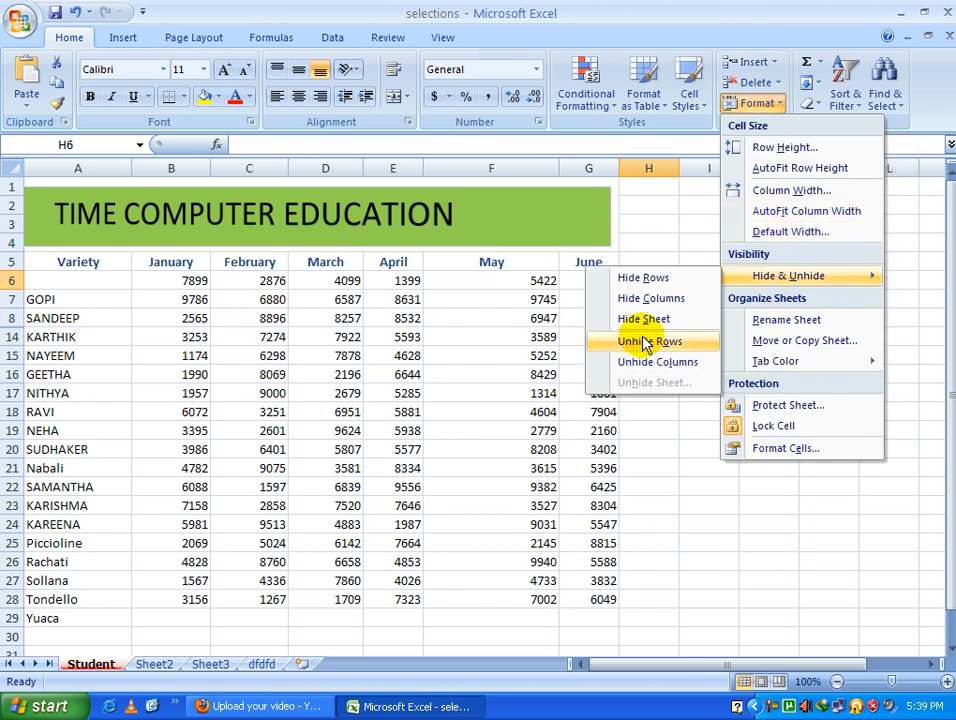
{"action": "left_click", "coordinate": [643, 340]}
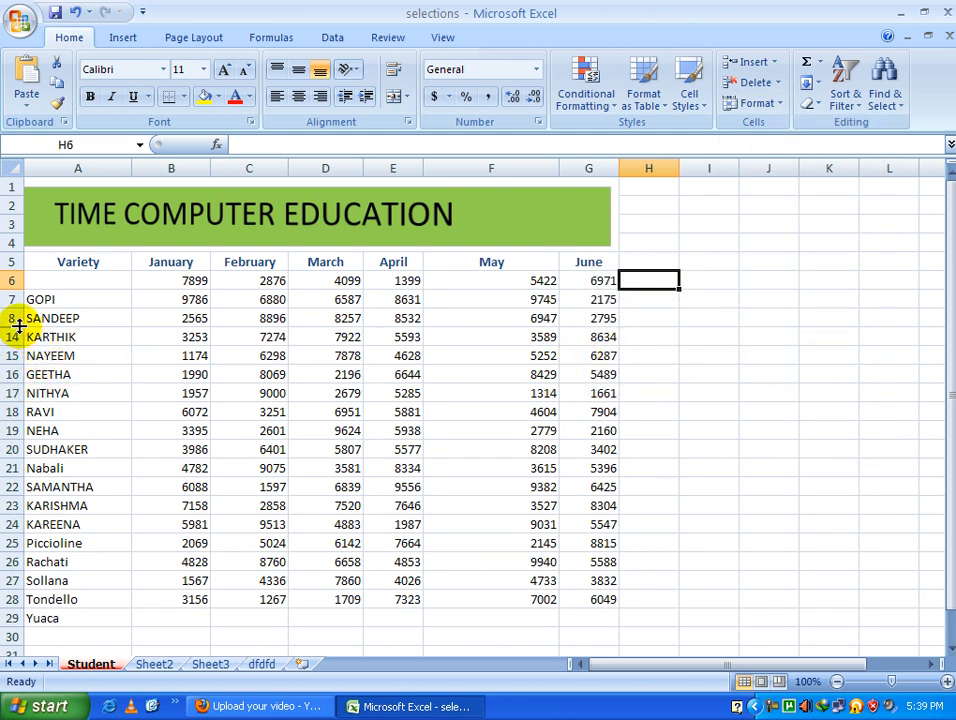
{"action": "left_click", "coordinate": [61, 336]}
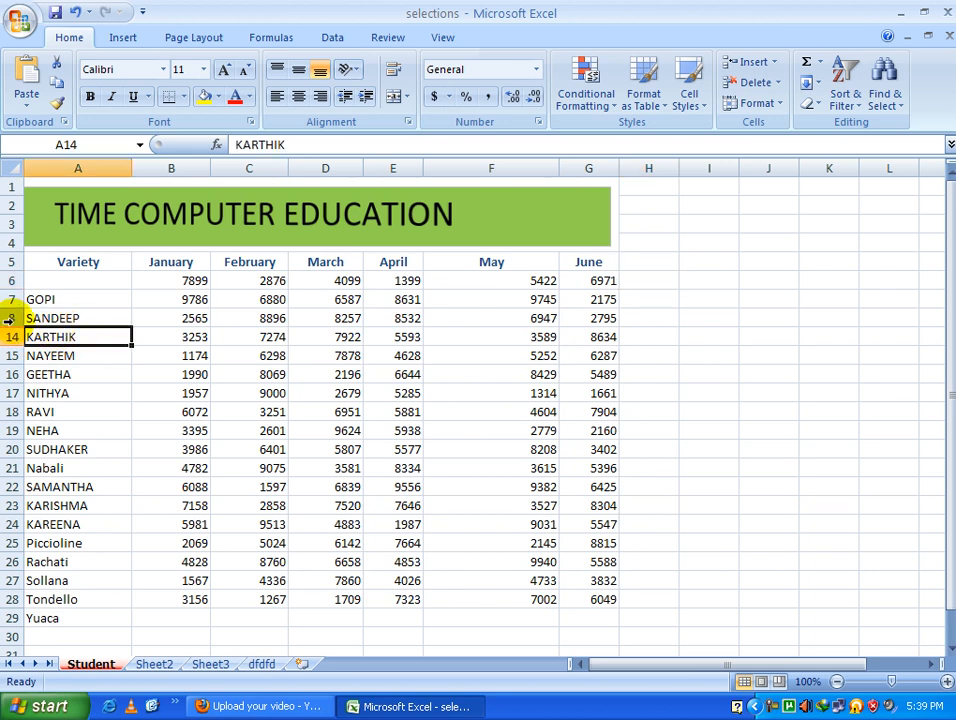
- Unhide rows 9 to 13 by selecting the surrounding rows 8 and 14 of the Student sheet
{"action": "left_click_drag", "start_coordinate": [12, 320], "coordinate": [12, 345]}
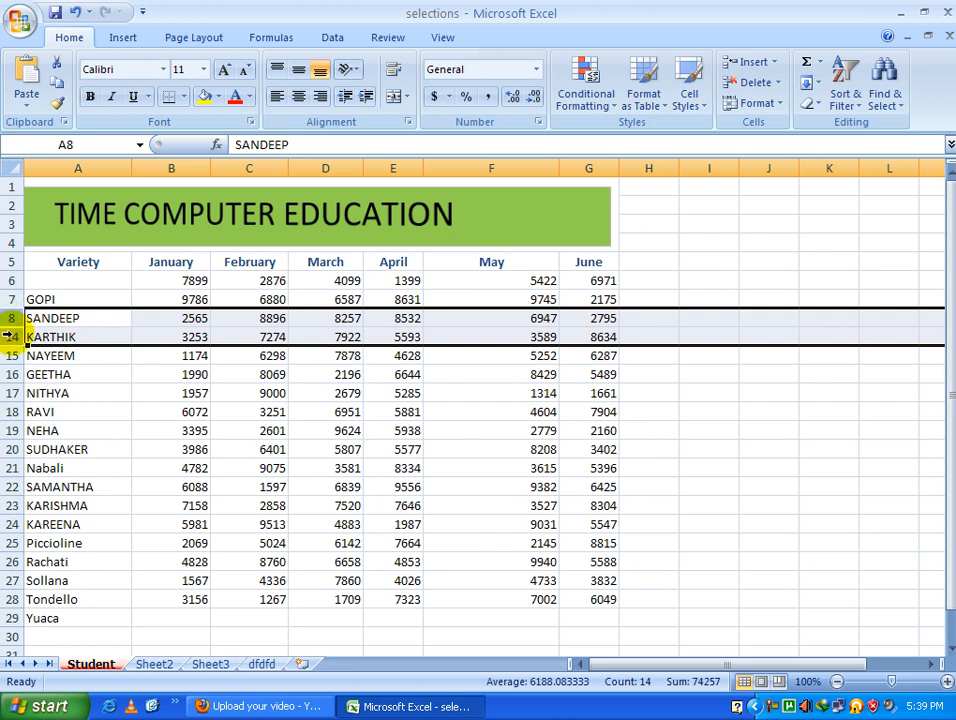
{"action": "right_click", "coordinate": [15, 327]}
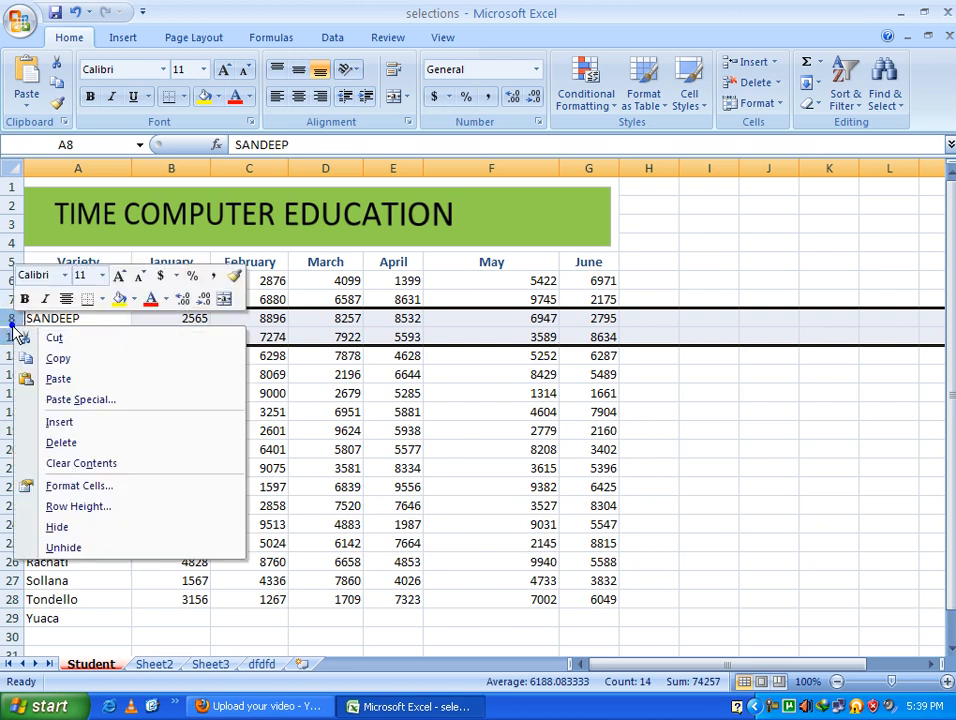
{"action": "left_click", "coordinate": [82, 550]}
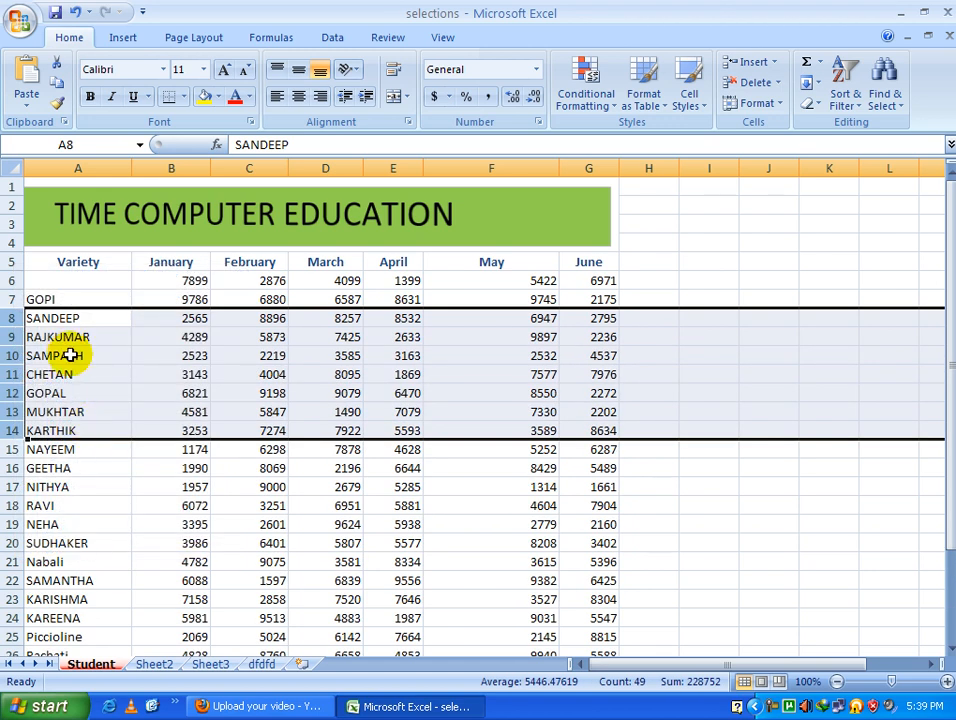
{"action": "left_click", "coordinate": [116, 355]}
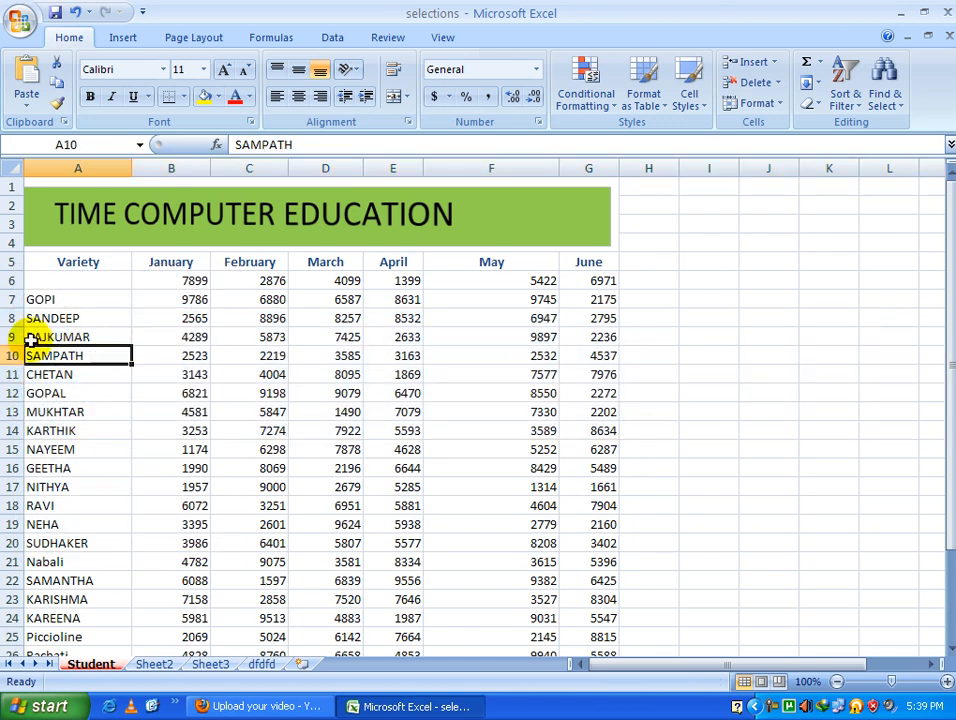
- Hide columns C to E, containing the February, March and April figures
{"action": "left_click_drag", "start_coordinate": [258, 167], "coordinate": [373, 167]}
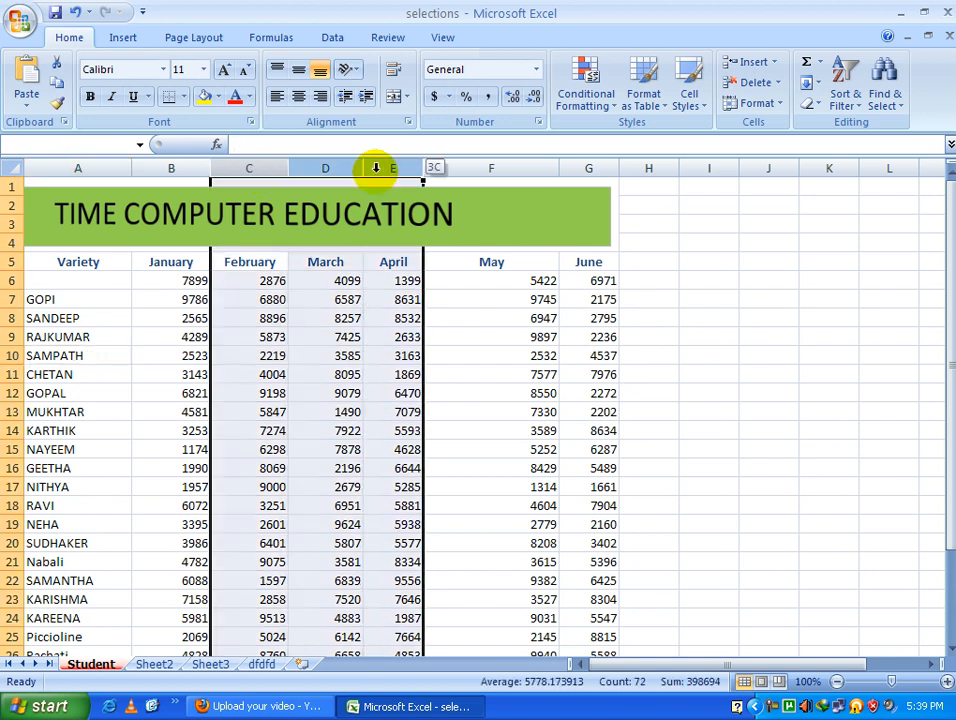
{"action": "left_click", "coordinate": [782, 103]}
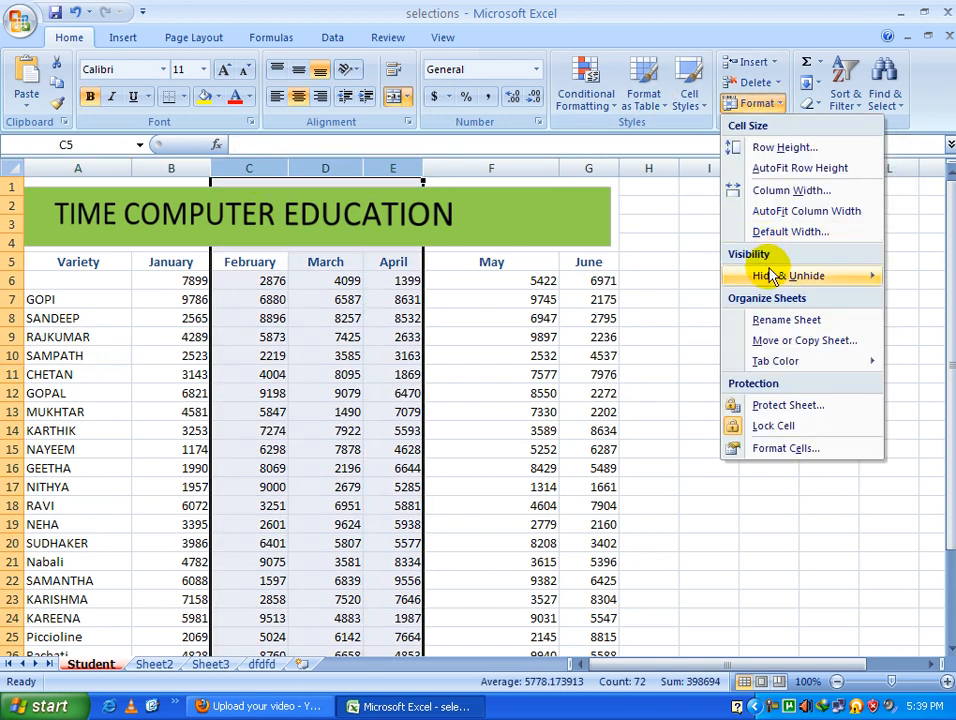
{"action": "mouse_move", "coordinate": [770, 277]}
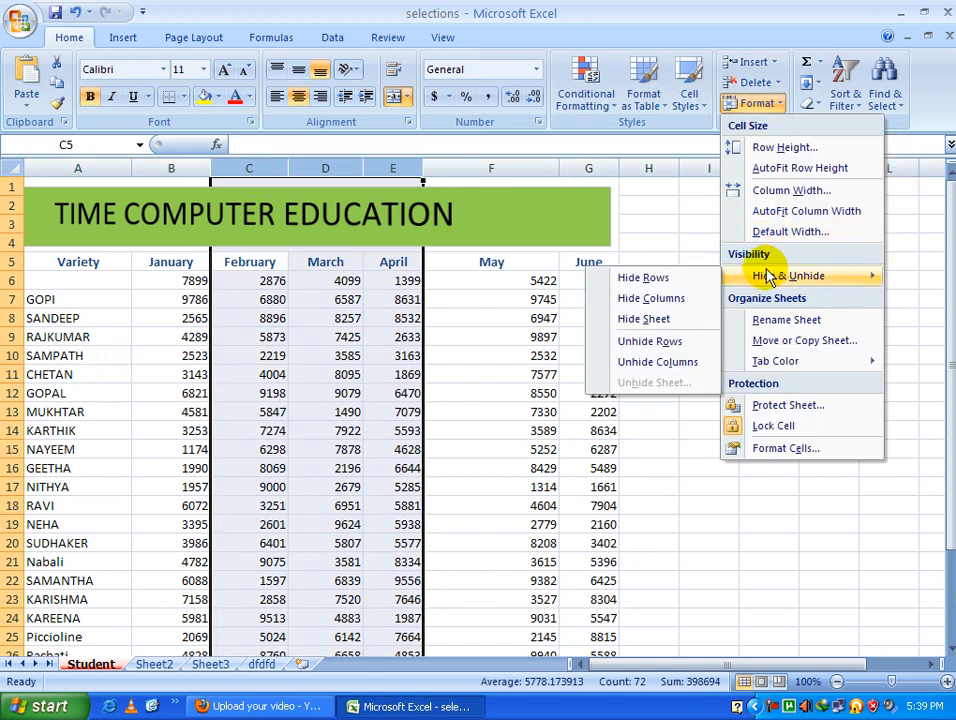
{"action": "left_click", "coordinate": [676, 300]}
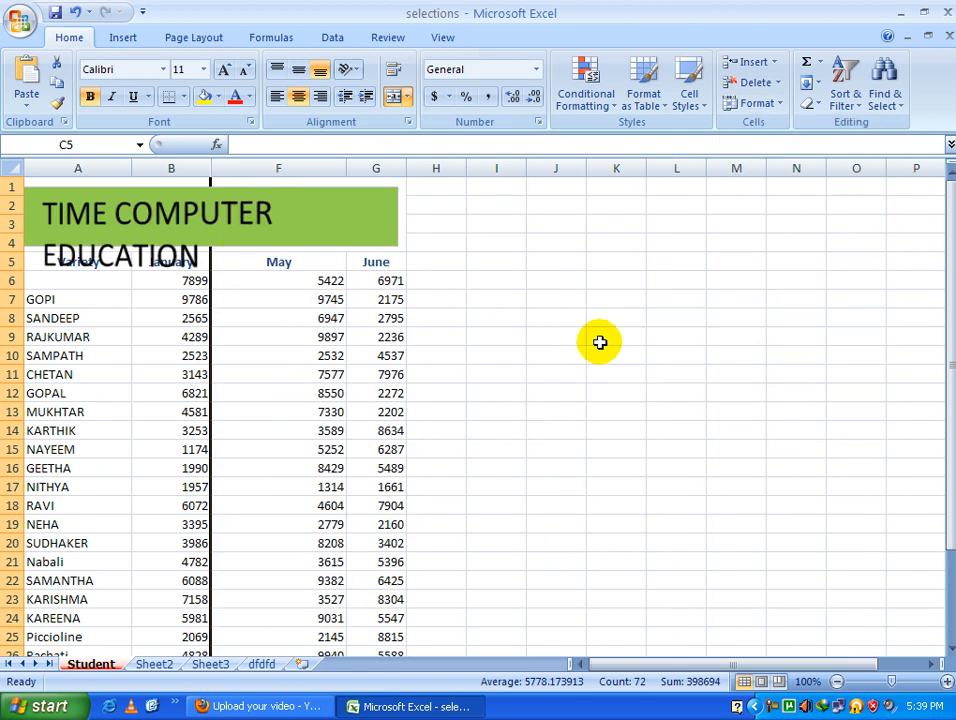
- Try to unhide the hidden columns with only cell K7 selected
{"action": "left_click", "coordinate": [603, 300]}
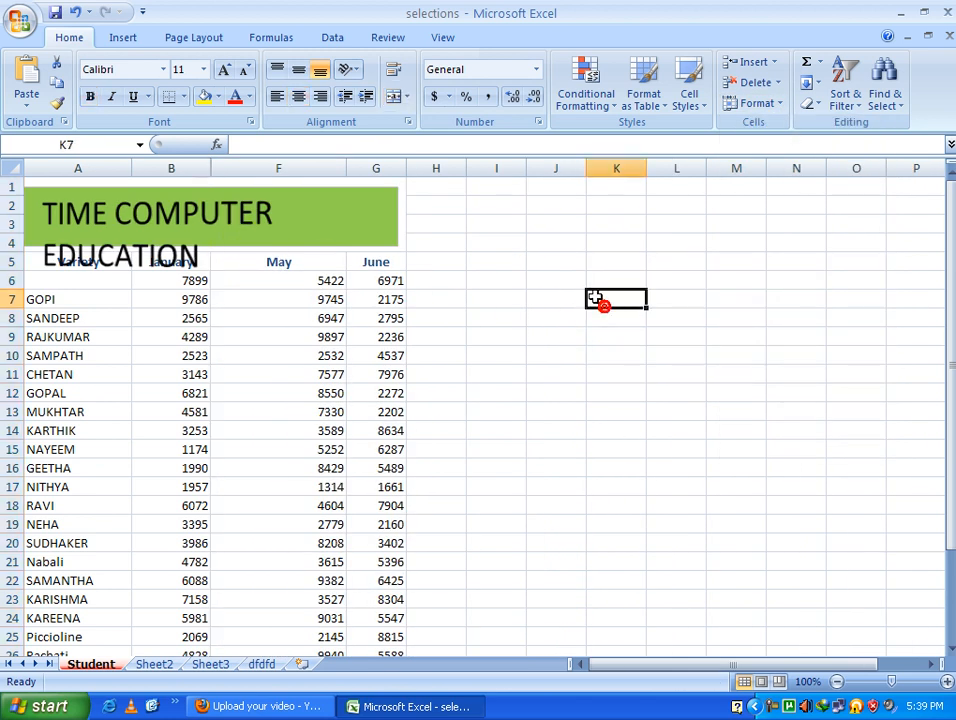
{"action": "left_click", "coordinate": [768, 104]}
{"action": "mouse_move", "coordinate": [736, 275]}
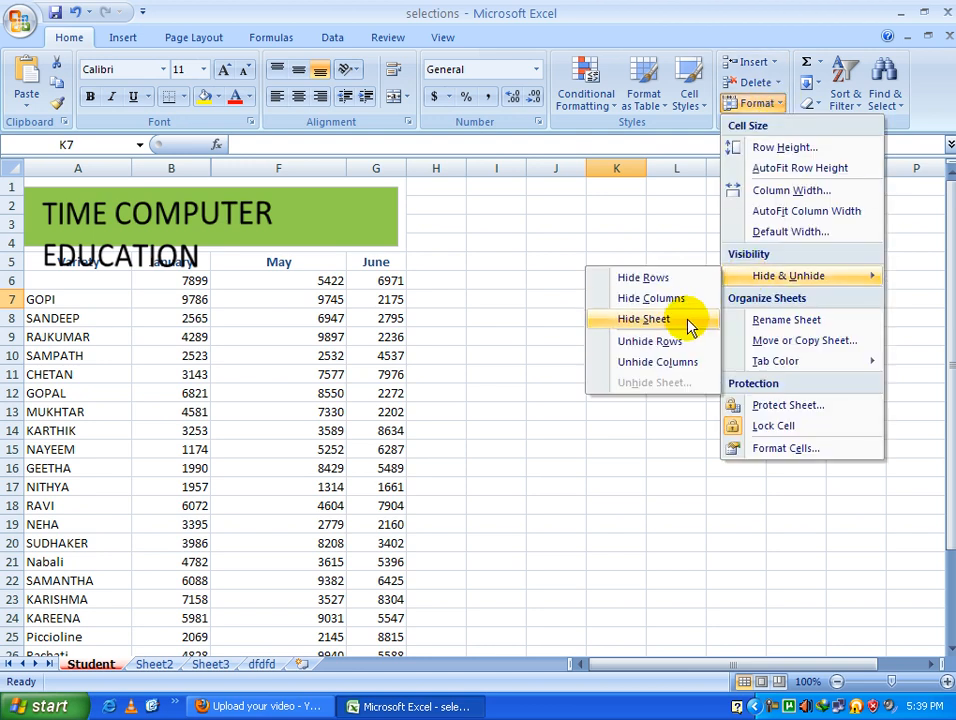
{"action": "left_click", "coordinate": [670, 364]}
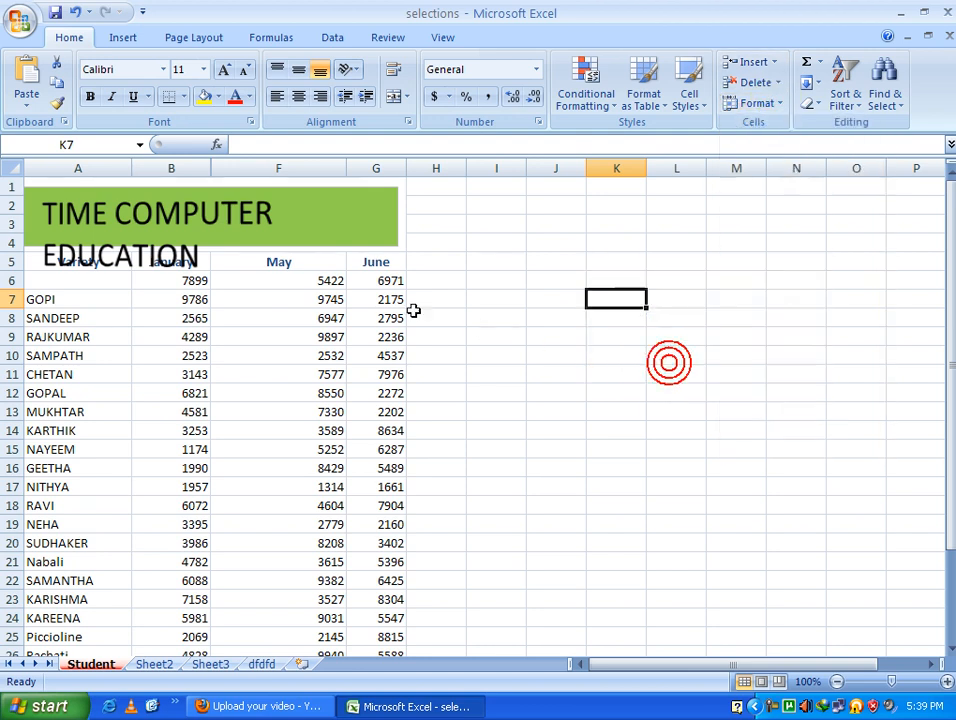
{"action": "left_click", "coordinate": [497, 325]}
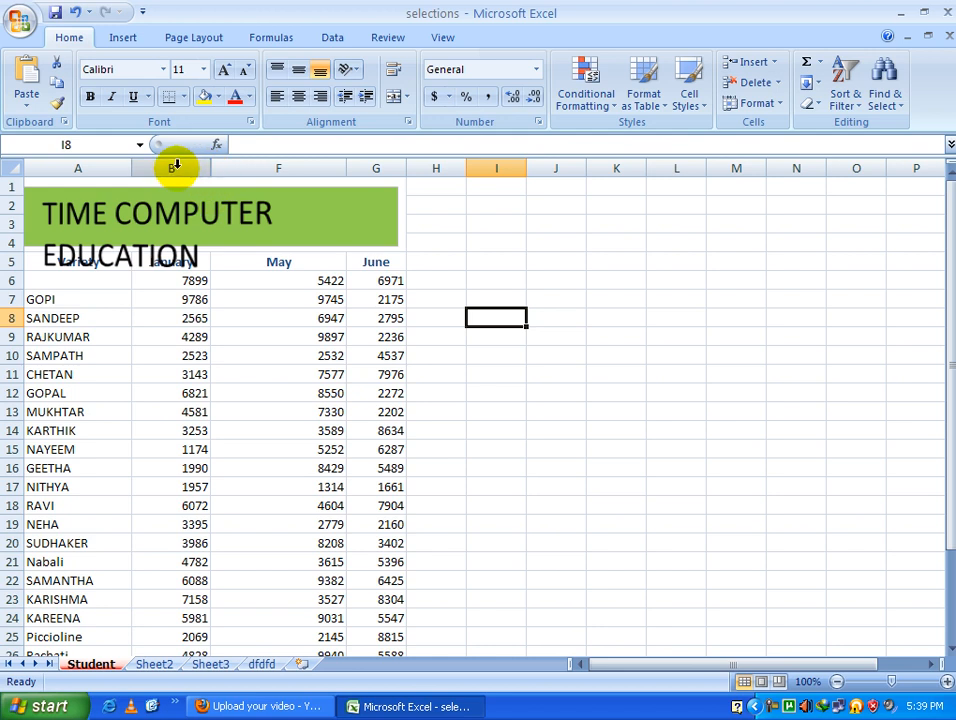
- Unhide columns C to E by selecting the surrounding columns B and F
{"action": "left_click_drag", "start_coordinate": [171, 168], "coordinate": [278, 168]}
{"action": "right_click", "coordinate": [262, 168]}
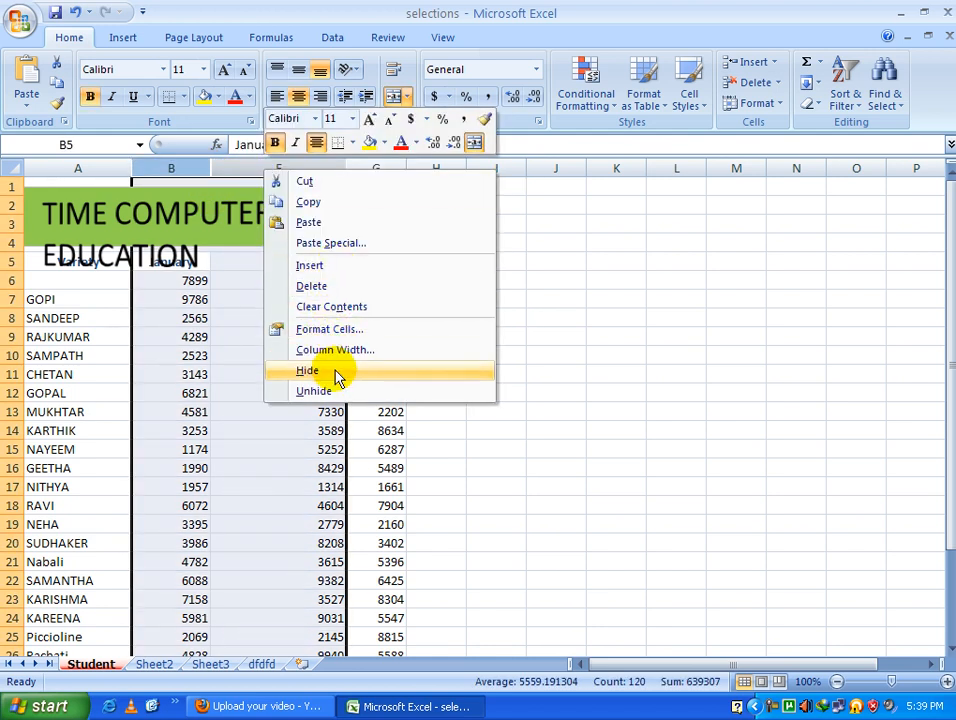
{"action": "left_click", "coordinate": [320, 390]}
{"action": "left_click", "coordinate": [441, 374]}
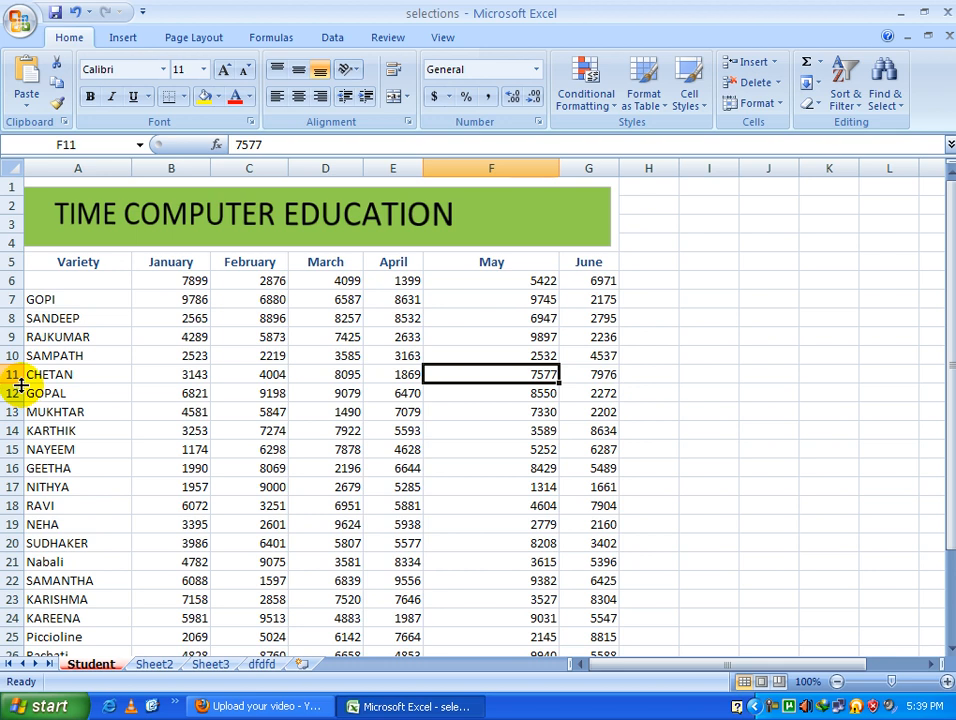
- Make row 11 about three times as tall and widen the March column D by about half
{"action": "left_click_drag", "start_coordinate": [20, 383], "coordinate": [35, 421]}
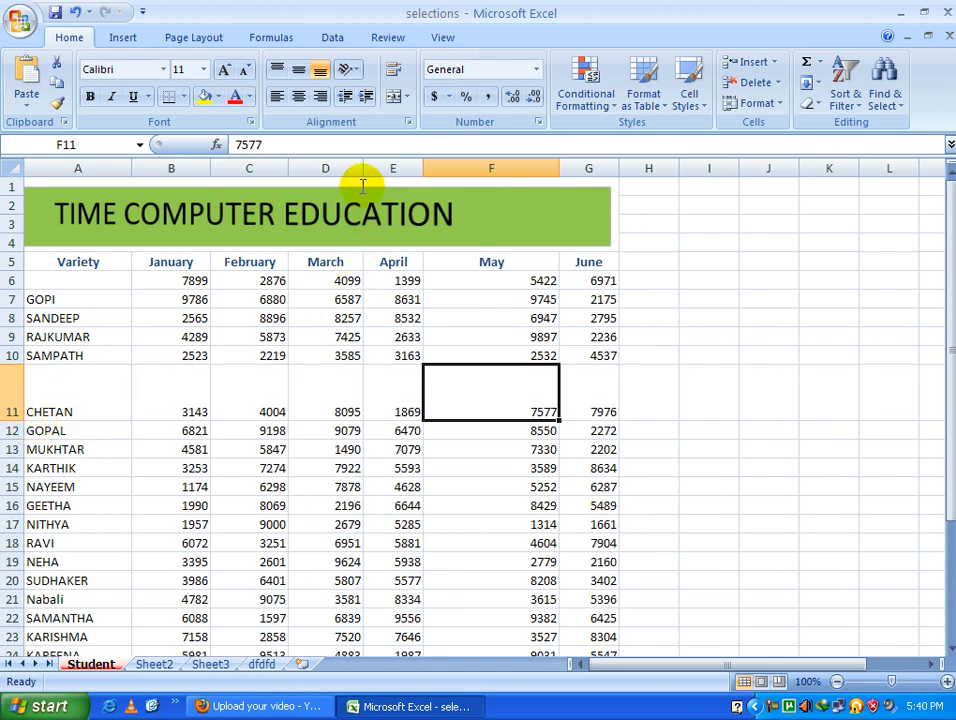
{"action": "left_click_drag", "start_coordinate": [360, 170], "coordinate": [399, 170]}
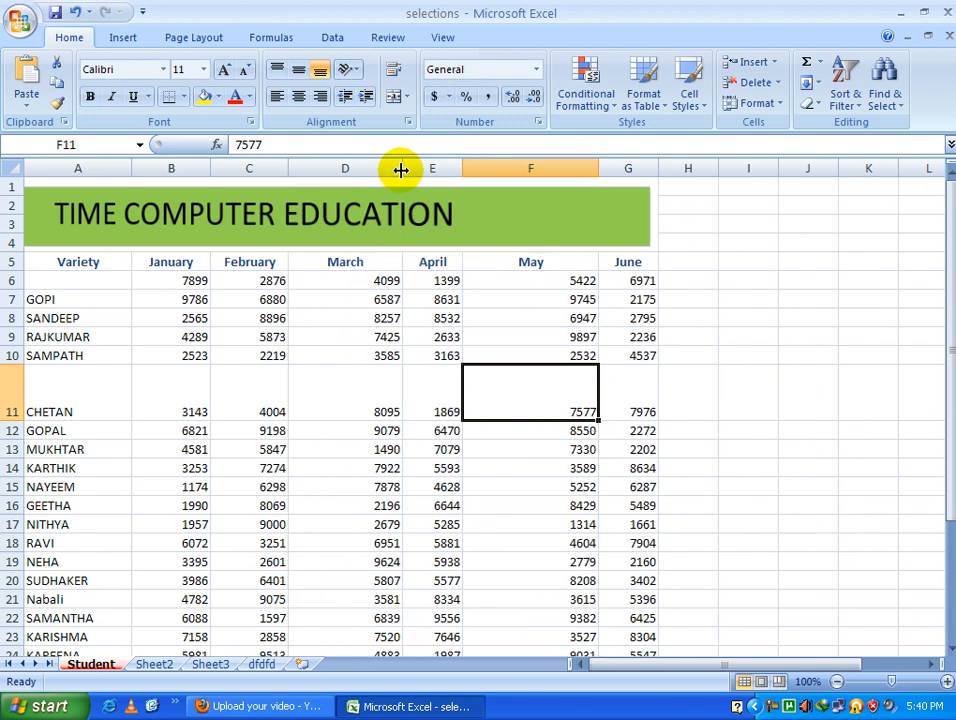
- AutoFit the height of row 11 and the widths of the May column F and March column D
{"action": "double_click", "coordinate": [18, 421]}
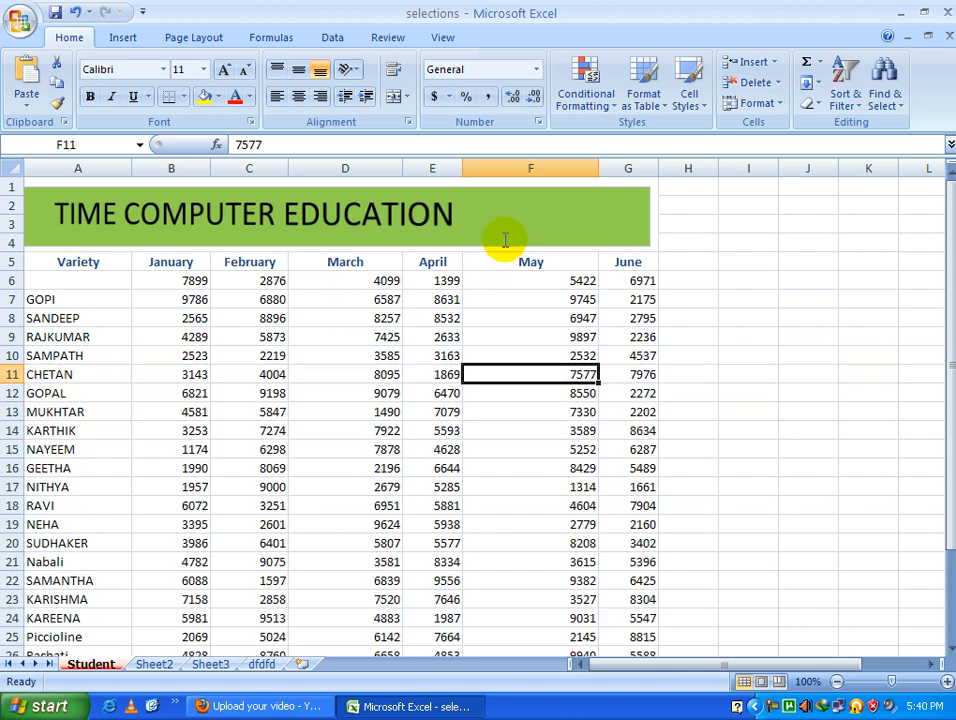
{"action": "double_click", "coordinate": [598, 169]}
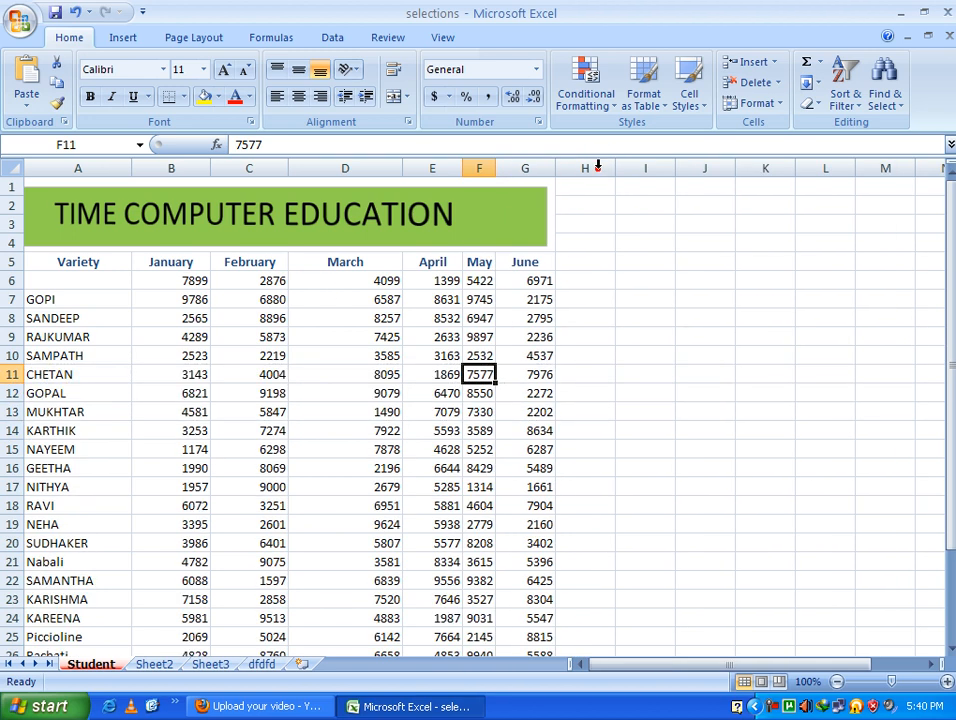
{"action": "double_click", "coordinate": [401, 173]}
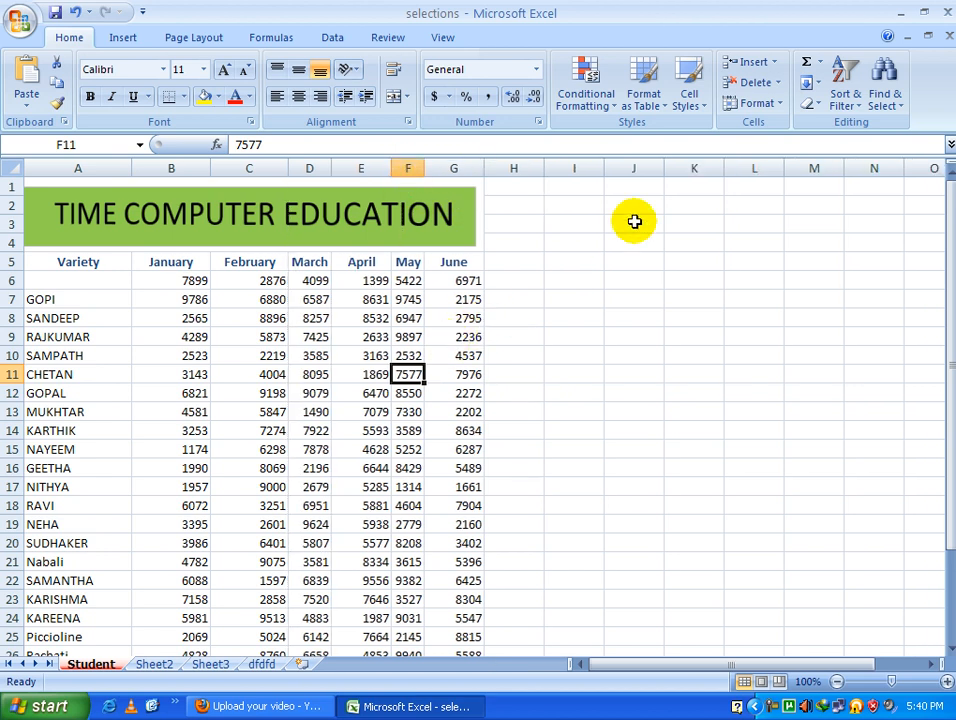